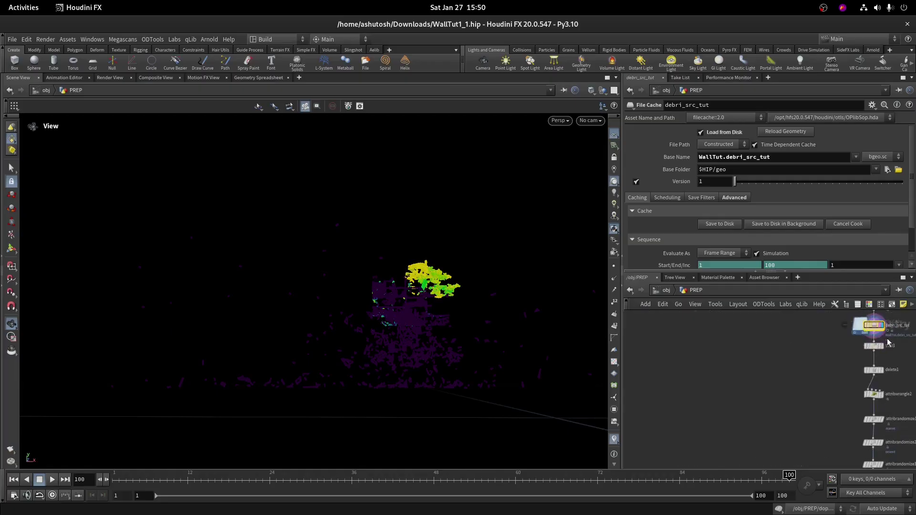
{"action": "middle_click", "coordinate": [875, 329]}
{"action": "key", "text": "Tab"}
{"action": "type", "text": "delte"}
{"action": "key", "text": "Return"}
{"action": "key", "text": "Return"}
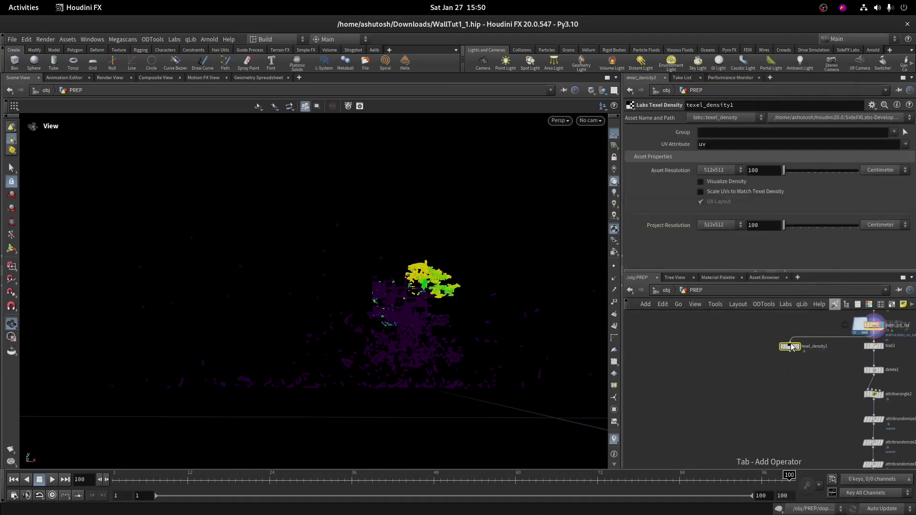
{"action": "key", "text": "Delete"}
- Add a Delete node as a separate branch from the debri_src_tut file cache and display it
{"action": "key", "text": "Tab"}
{"action": "type", "text": "dek"}
{"action": "key", "text": "BackSpace"}
{"action": "type", "text": "le"}
{"action": "key", "text": "Return"}
{"action": "left_click", "coordinate": [789, 343]}
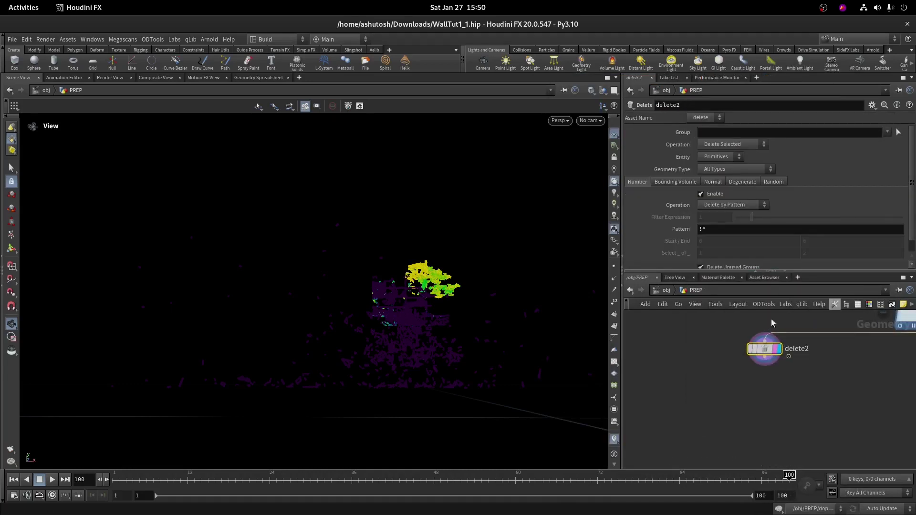
- Enable random deletion on delete2 with Points as the entity, and check the point information against the file cache
{"action": "left_click", "coordinate": [768, 184]}
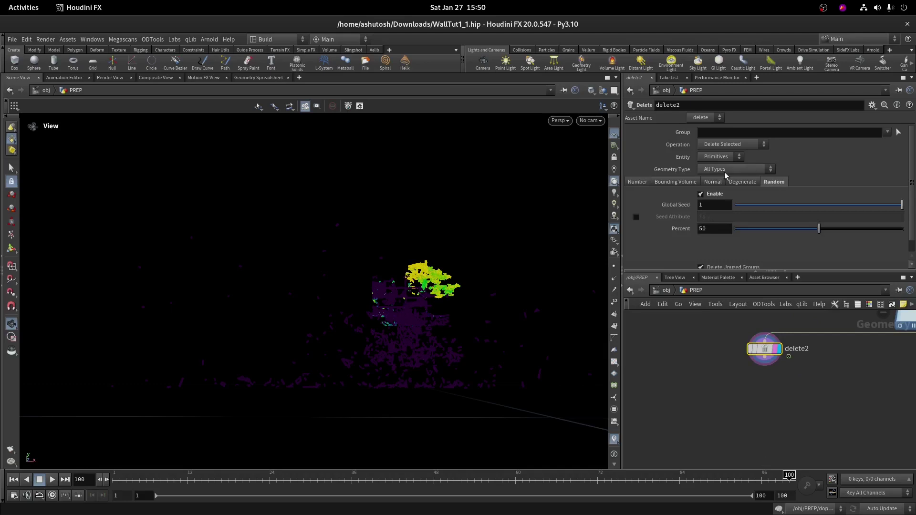
{"action": "left_click", "coordinate": [728, 180]}
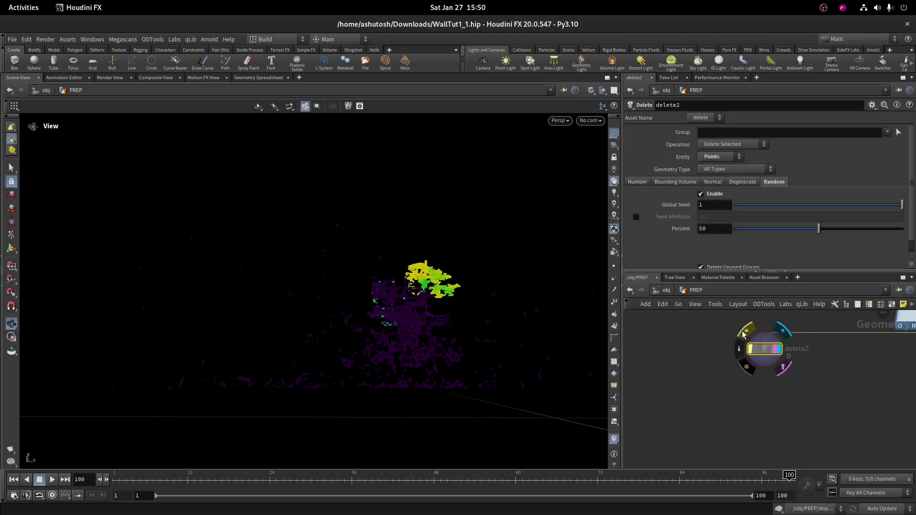
{"action": "middle_click", "coordinate": [759, 348]}
{"action": "middle_click_drag", "start_coordinate": [855, 339], "coordinate": [689, 301]}
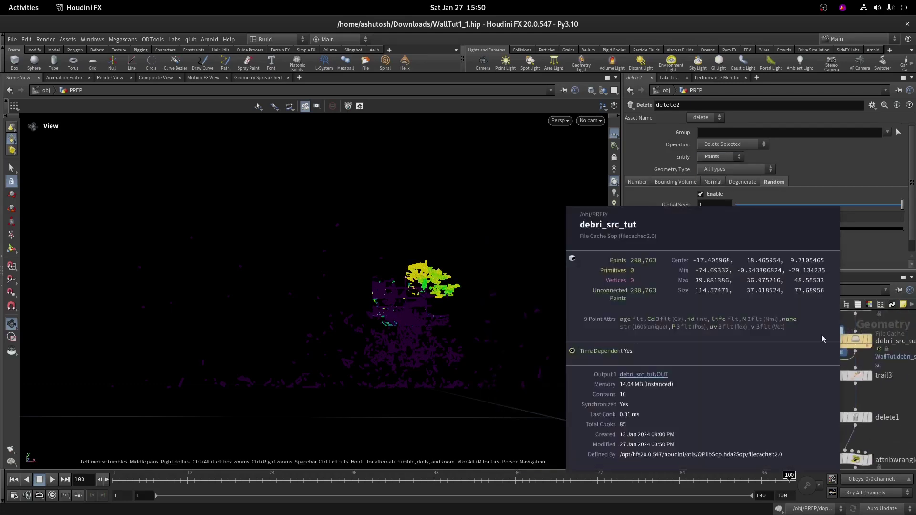
{"action": "middle_click_drag", "start_coordinate": [641, 271], "coordinate": [736, 378]}
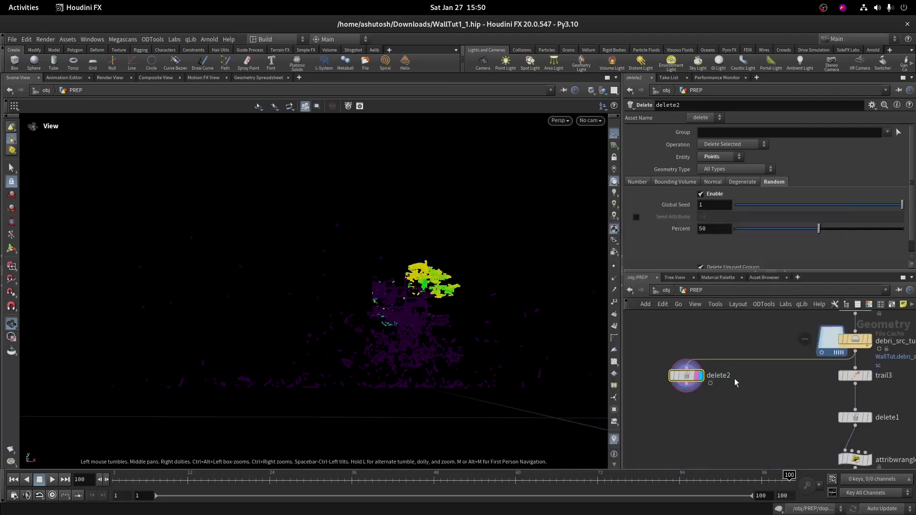
- Add a Trail node below delete2 and display its result
{"action": "scroll", "coordinate": [707, 377], "scroll_direction": "up", "scroll_amount": 5}
{"action": "key", "text": "Tab"}
{"action": "type", "text": "tra"}
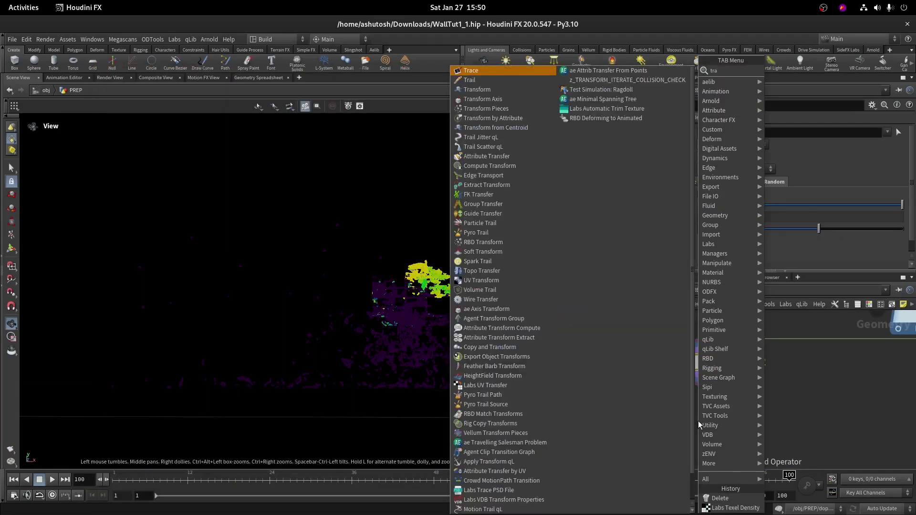
{"action": "left_click", "coordinate": [522, 82]}
{"action": "left_click", "coordinate": [671, 422]}
{"action": "left_click", "coordinate": [700, 422]}
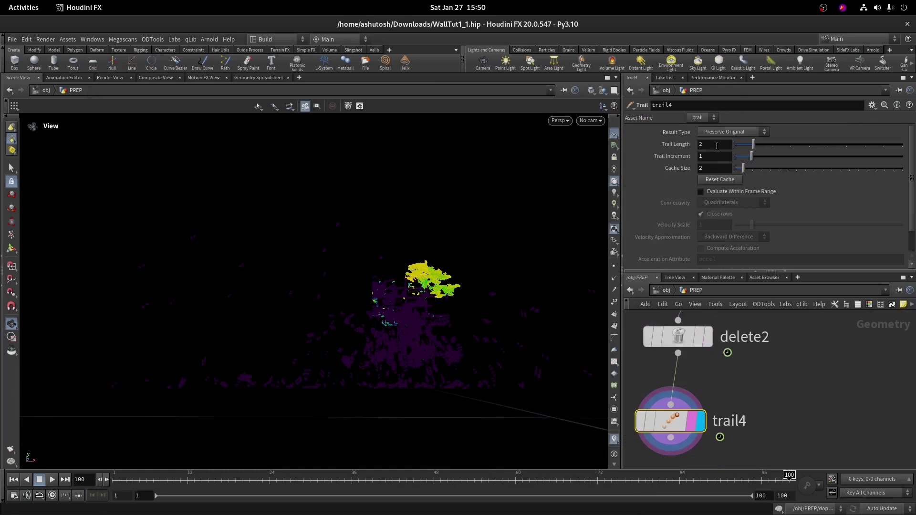
- Set trail4 to compute velocity matched by the id attribute, and check the point trails across the timeline
{"action": "left_click", "coordinate": [730, 132]}
{"action": "left_click", "coordinate": [726, 172]}
{"action": "scroll", "coordinate": [719, 213], "scroll_direction": "down", "scroll_amount": 2}
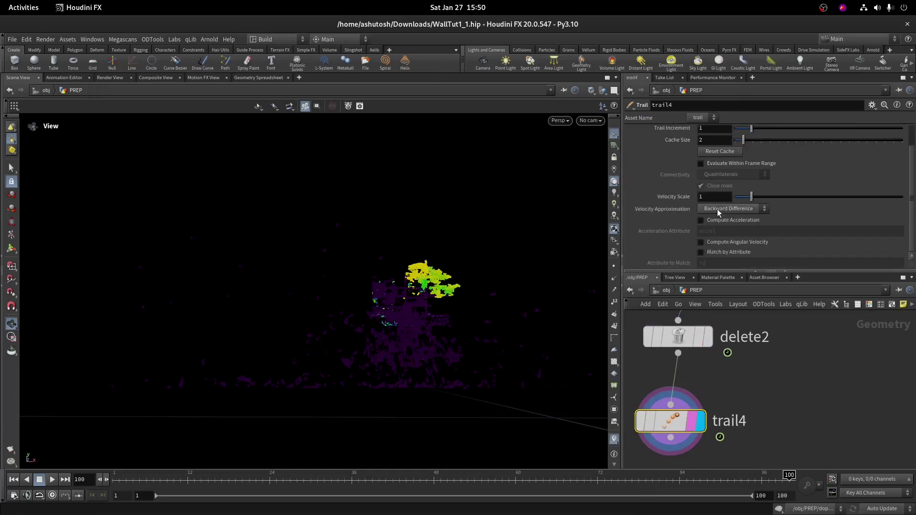
{"action": "left_click", "coordinate": [613, 290]}
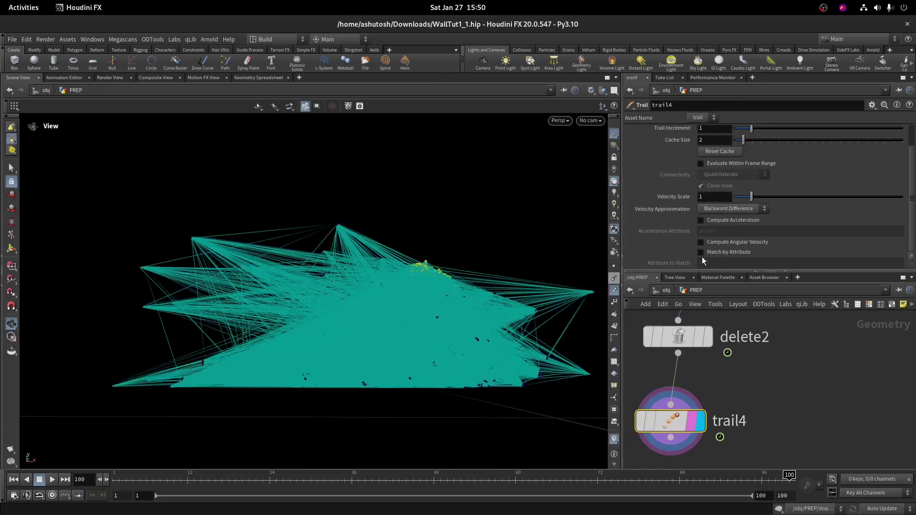
{"action": "left_click", "coordinate": [701, 252]}
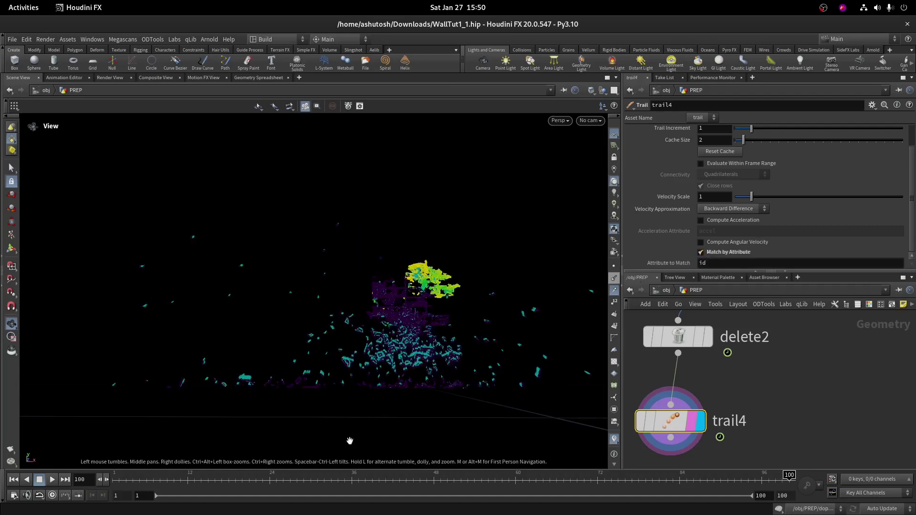
{"action": "left_click_drag", "start_coordinate": [240, 477], "coordinate": [800, 471]}
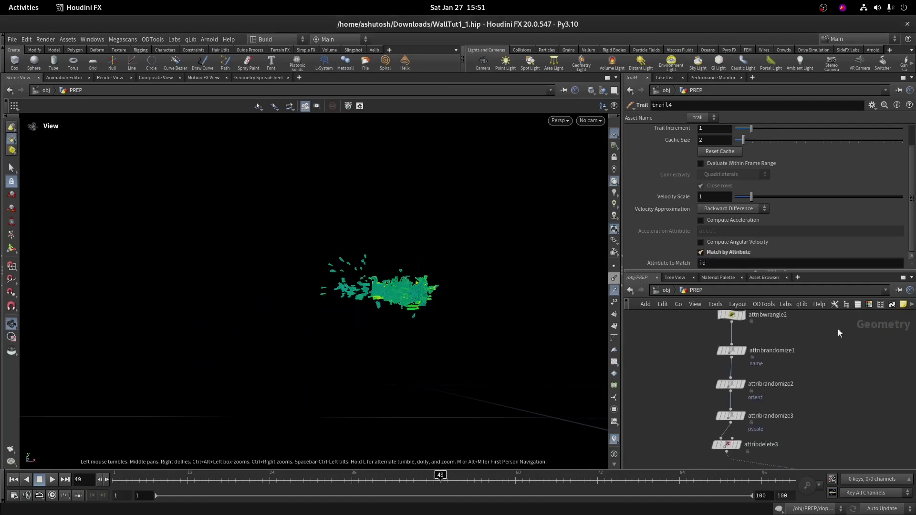
- Copy attribwrangle2 and paste it below trail4, wired to the trail's output and displayed
{"action": "left_click", "coordinate": [750, 314]}
{"action": "middle_click_drag", "start_coordinate": [757, 341], "coordinate": [829, 361]}
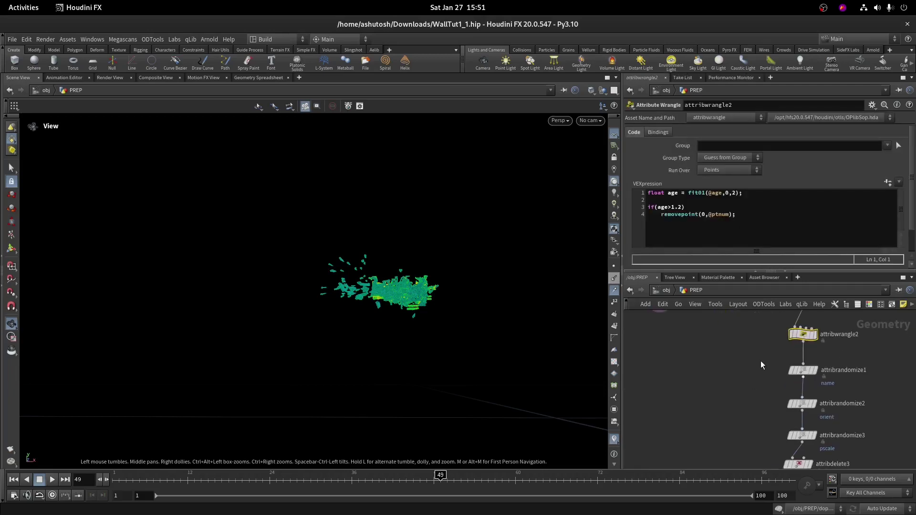
{"action": "middle_click_drag", "start_coordinate": [757, 326], "coordinate": [732, 386]}
{"action": "left_click_drag", "start_coordinate": [796, 390], "coordinate": [796, 390]}
{"action": "key", "text": "ctrl+c"}
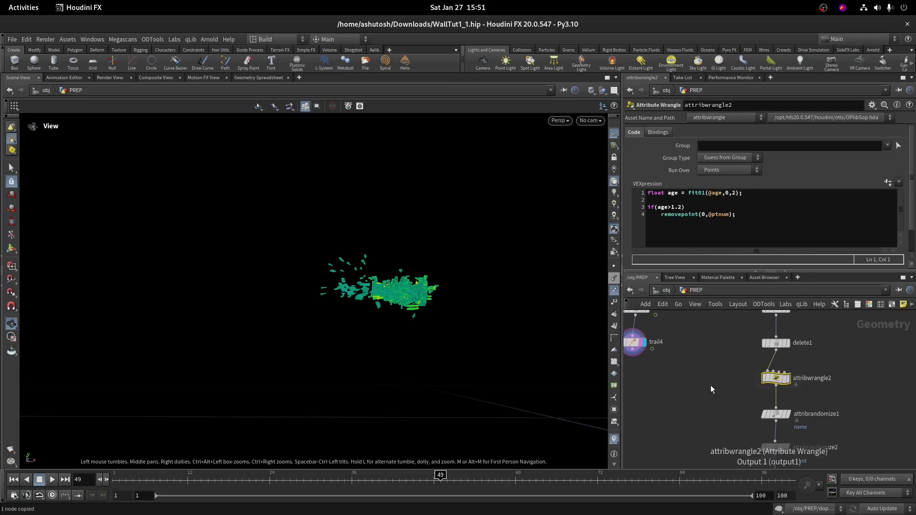
{"action": "middle_click_drag", "start_coordinate": [698, 385], "coordinate": [751, 387]}
{"action": "key", "text": "ctrl+v"}
{"action": "left_click_drag", "start_coordinate": [686, 352], "coordinate": [688, 387]}
{"action": "left_click", "coordinate": [686, 353]}
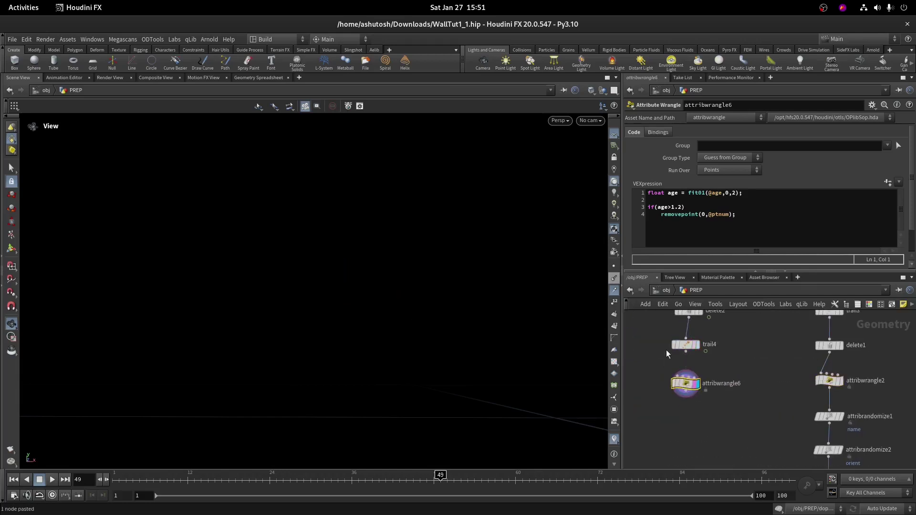
{"action": "left_click", "coordinate": [765, 222]}
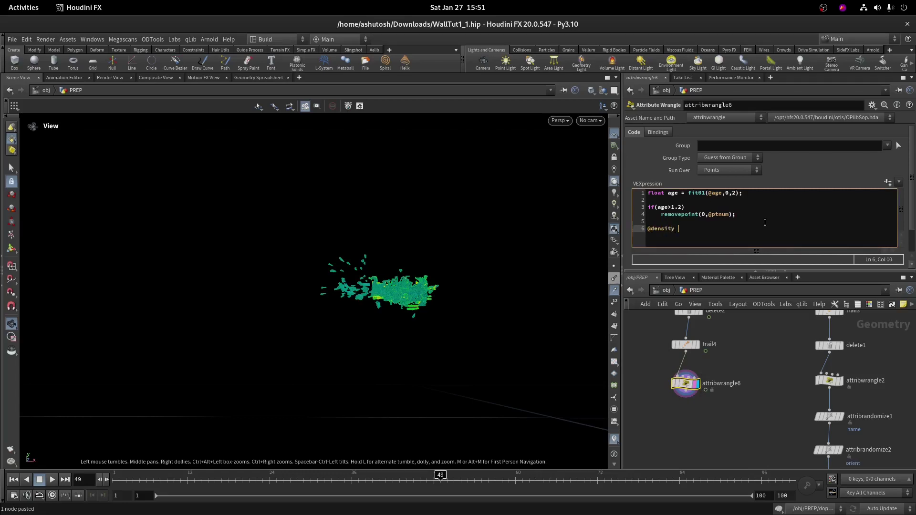
{"action": "type", "text": "fit("}
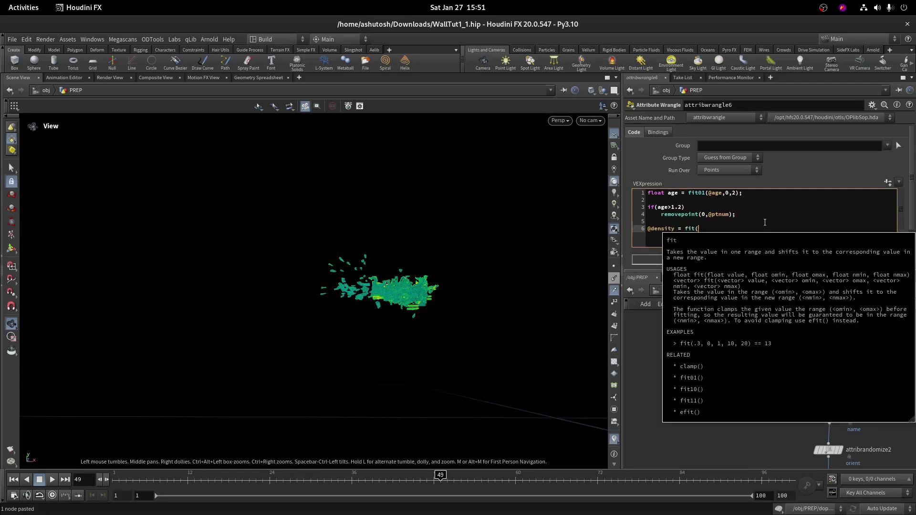
{"action": "type", "text": "age,0,1,1,0);"}
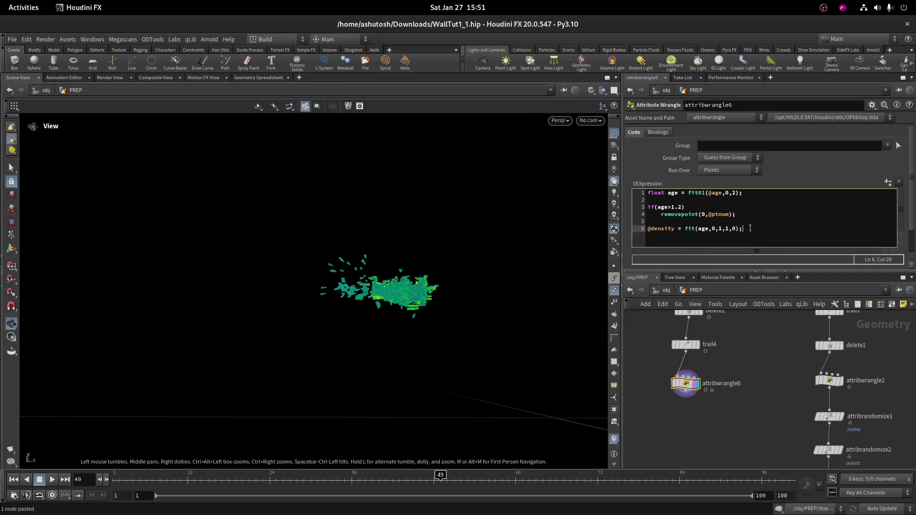
{"action": "left_click", "coordinate": [613, 280]}
- Branch a Trail node off attribwrangle6 and place it beside the wrangle's output
{"action": "left_click", "coordinate": [717, 380]}
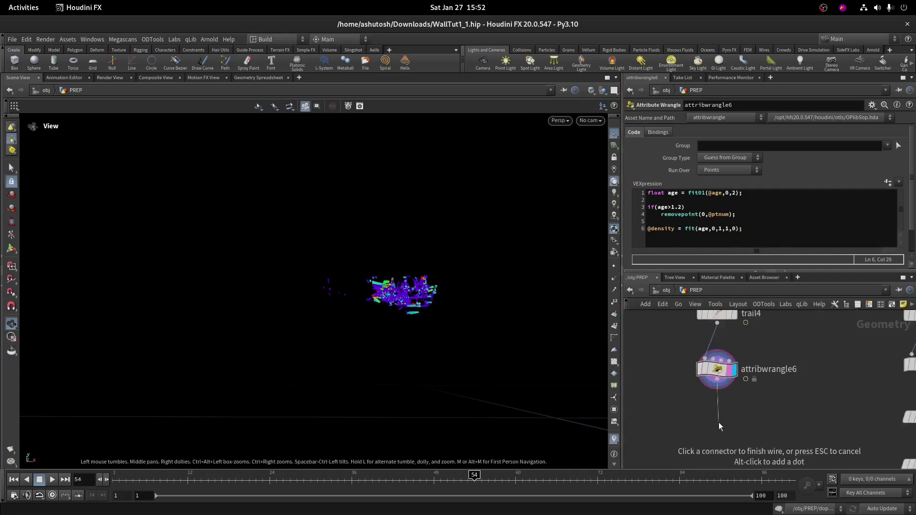
{"action": "key", "text": "Tab"}
{"action": "type", "text": "trr"}
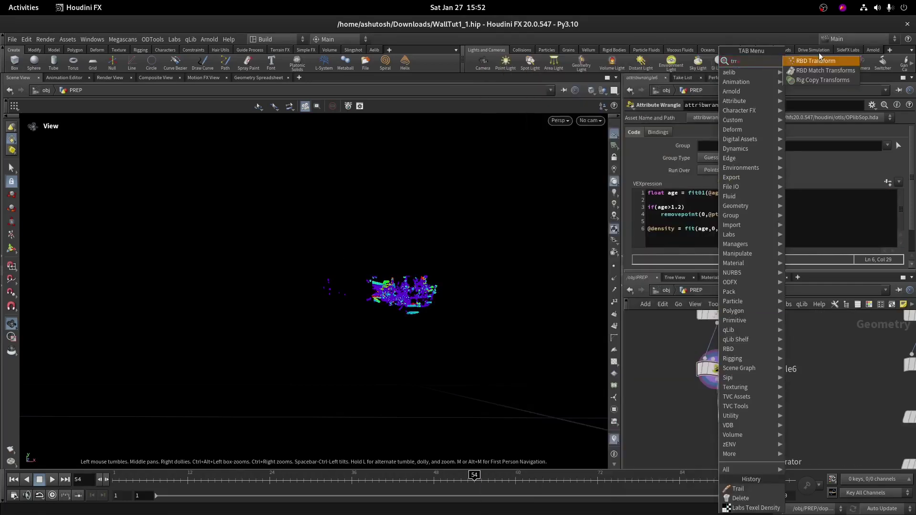
{"action": "key", "text": "Escape"}
{"action": "key", "text": "Tab"}
{"action": "type", "text": "tra"}
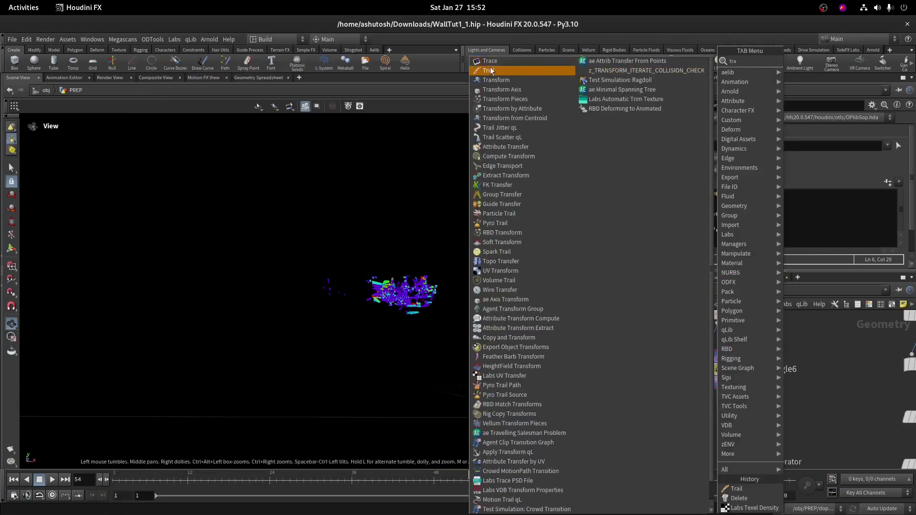
{"action": "left_click", "coordinate": [492, 71]}
{"action": "left_click_drag", "start_coordinate": [748, 425], "coordinate": [823, 424]}
{"action": "key", "text": "r"}
{"action": "left_click", "coordinate": [812, 409]}
{"action": "middle_click_drag", "start_coordinate": [686, 385], "coordinate": [651, 379]}
{"action": "left_click", "coordinate": [678, 385]}
{"action": "left_click", "coordinate": [826, 331]}
{"action": "left_click", "coordinate": [767, 351]}
{"action": "left_click_drag", "start_coordinate": [675, 379], "coordinate": [713, 350]}
{"action": "middle_click_drag", "start_coordinate": [678, 380], "coordinate": [719, 379]}
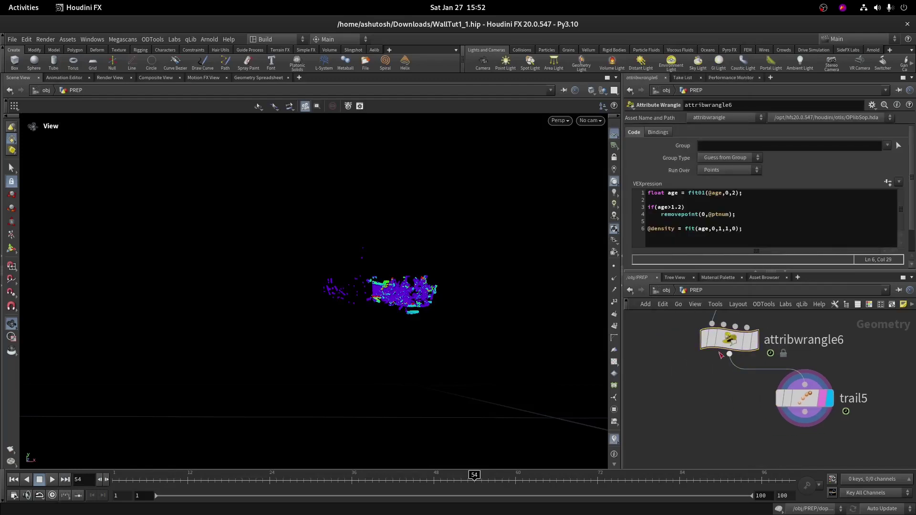
- Add a new Attribute Wrangle as a second branch from attribwrangle6
{"action": "left_click_drag", "start_coordinate": [729, 354], "coordinate": [677, 374]}
{"action": "type", "text": "attw"}
{"action": "key", "text": "Return"}
{"action": "scroll", "coordinate": [679, 372], "scroll_direction": "up", "scroll_amount": 3}
{"action": "left_click", "coordinate": [711, 417]}
{"action": "left_click", "coordinate": [682, 222]}
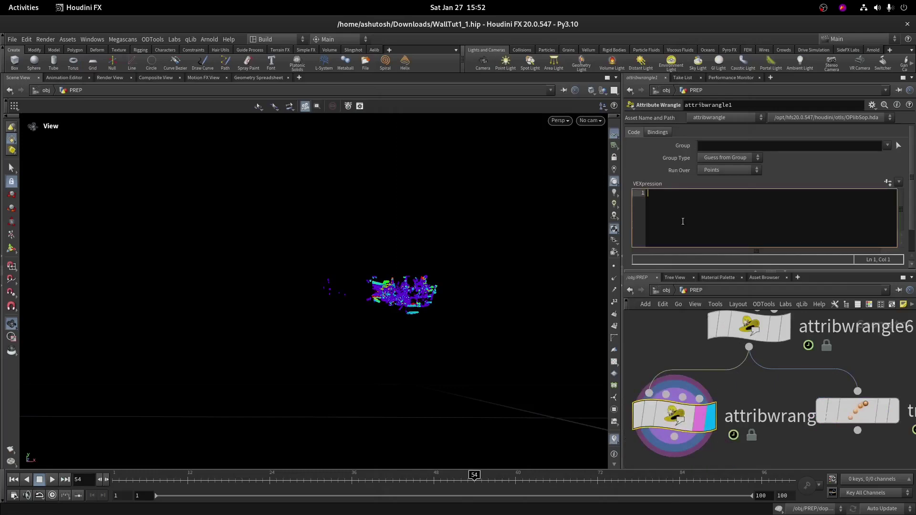
{"action": "key", "text": "BackSpace"}
- Try a trail increment of 6.13 and other result types on trail5, and delete that node
{"action": "scroll", "coordinate": [762, 382], "scroll_direction": "down", "scroll_amount": 2}
{"action": "middle_click_drag", "start_coordinate": [766, 385], "coordinate": [754, 373]}
{"action": "scroll", "coordinate": [790, 383], "scroll_direction": "up", "scroll_amount": 1}
{"action": "left_click", "coordinate": [847, 388]}
{"action": "left_click", "coordinate": [838, 387]}
{"action": "left_click", "coordinate": [818, 388]}
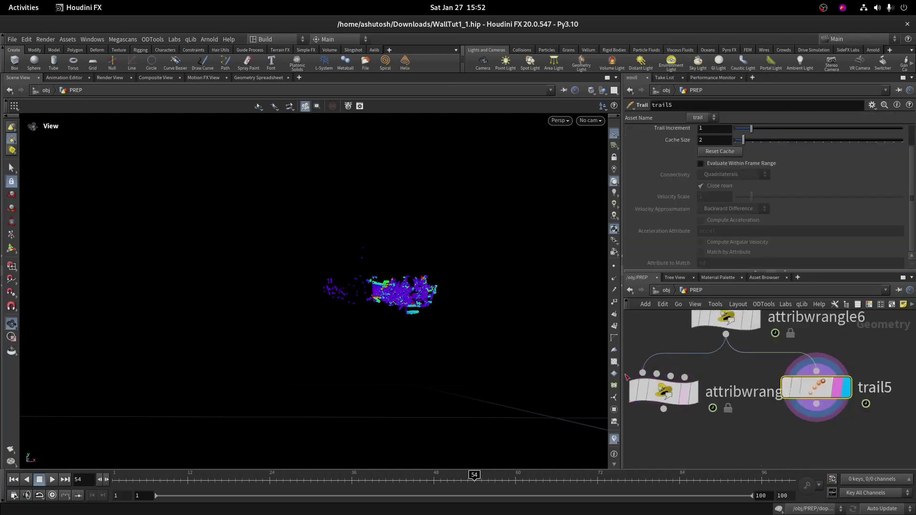
{"action": "left_click_drag", "start_coordinate": [440, 321], "coordinate": [566, 155]}
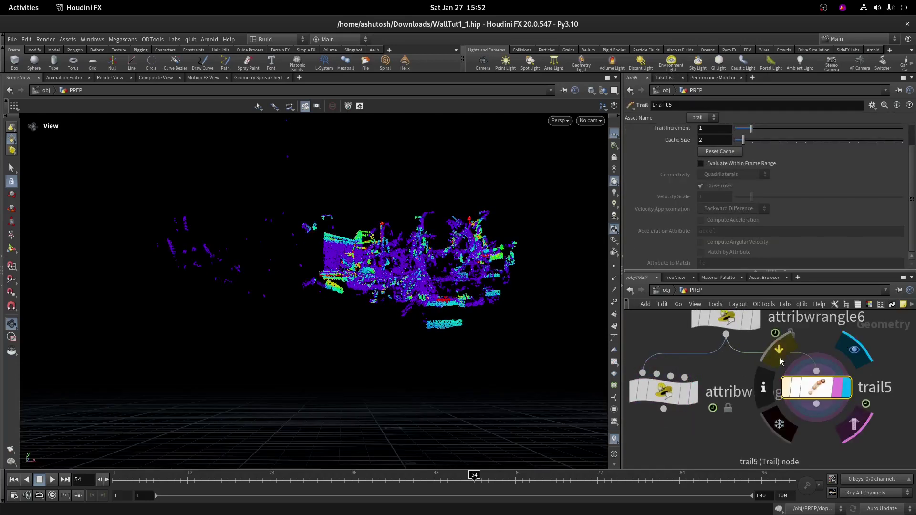
{"action": "scroll", "coordinate": [714, 139], "scroll_direction": "up", "scroll_amount": 2}
{"action": "left_click", "coordinate": [728, 133]}
{"action": "left_click_drag", "start_coordinate": [785, 157], "coordinate": [837, 157]}
{"action": "left_click", "coordinate": [733, 133]}
{"action": "left_click", "coordinate": [721, 230]}
{"action": "scroll", "coordinate": [721, 236], "scroll_direction": "down", "scroll_amount": 2}
{"action": "scroll", "coordinate": [750, 419], "scroll_direction": "down", "scroll_amount": 5}
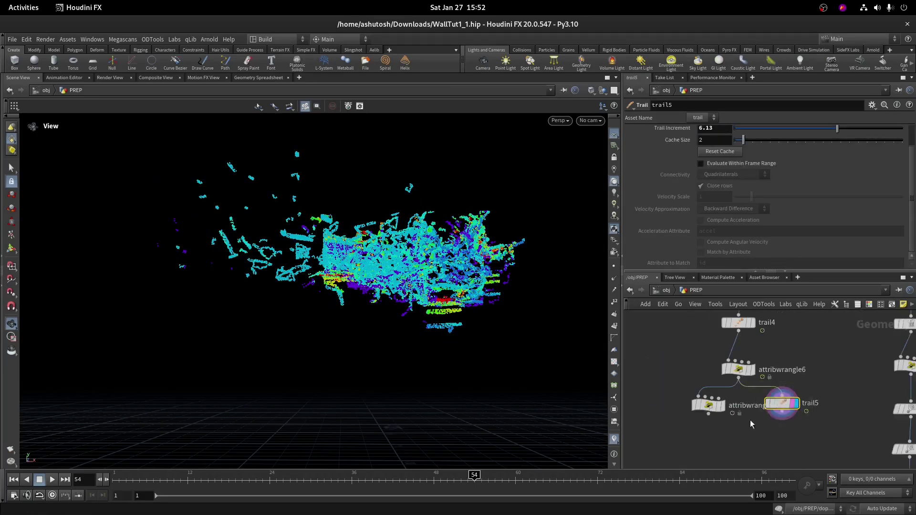
{"action": "key", "text": "Delete"}
- Write "f@end = 0;" in attribwrangle1 and display that node
{"action": "key", "text": "r"}
{"action": "left_click", "coordinate": [712, 408]}
{"action": "left_click", "coordinate": [712, 408]}
{"action": "left_click_drag", "start_coordinate": [712, 408], "coordinate": [684, 412]}
{"action": "left_click", "coordinate": [714, 199]}
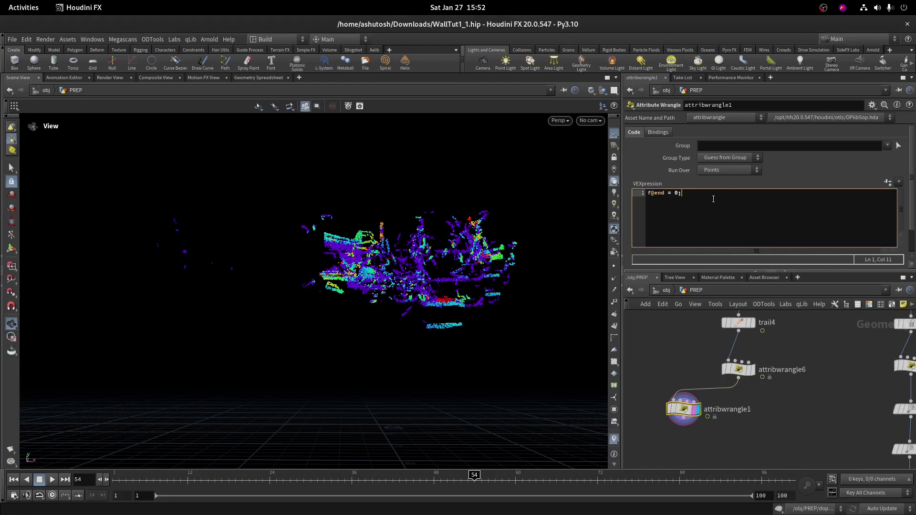
{"action": "mouse_move", "coordinate": [685, 411]}
{"action": "left_mouse_down"}
{"action": "mouse_move", "coordinate": [767, 410]}
{"action": "mouse_move", "coordinate": [671, 410]}
{"action": "left_mouse_up"}
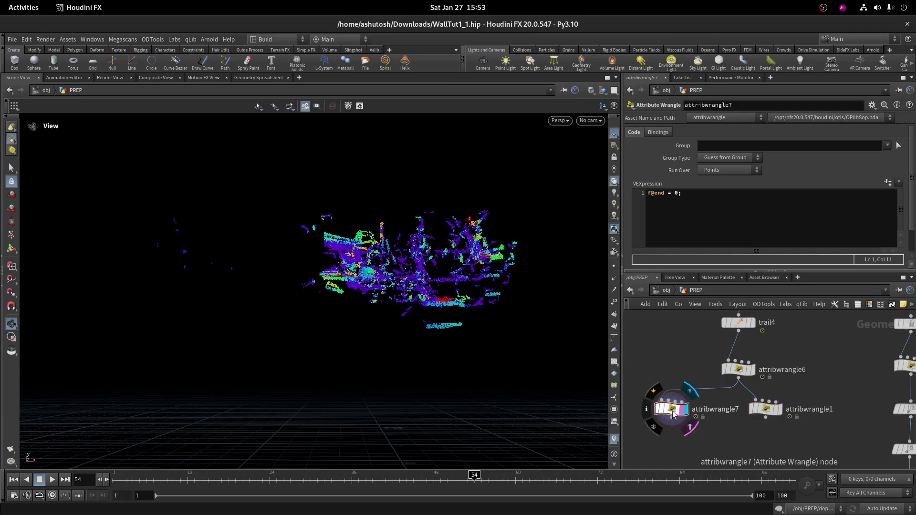
{"action": "left_click", "coordinate": [696, 202]}
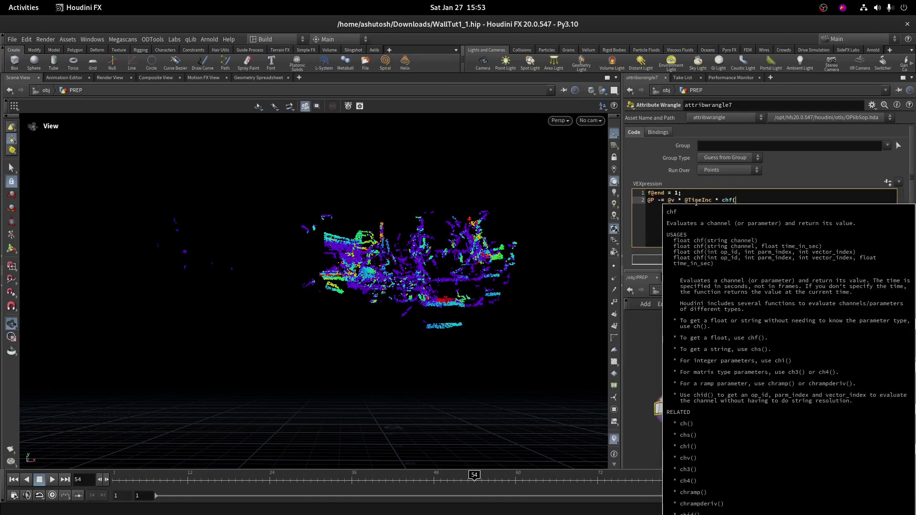
{"action": "type", "text": "\"offset\");"}
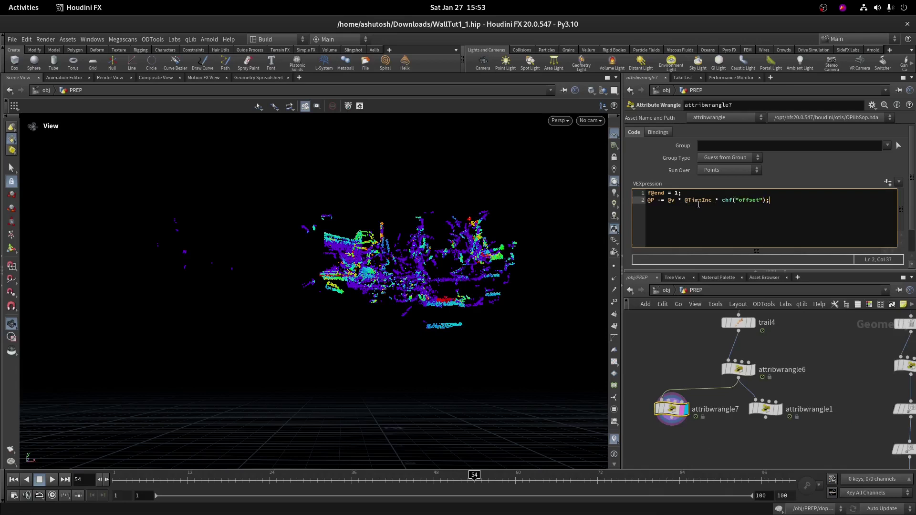
- Create the offset parameter on attribwrangle7 and set it to 1
{"action": "left_click", "coordinate": [888, 184]}
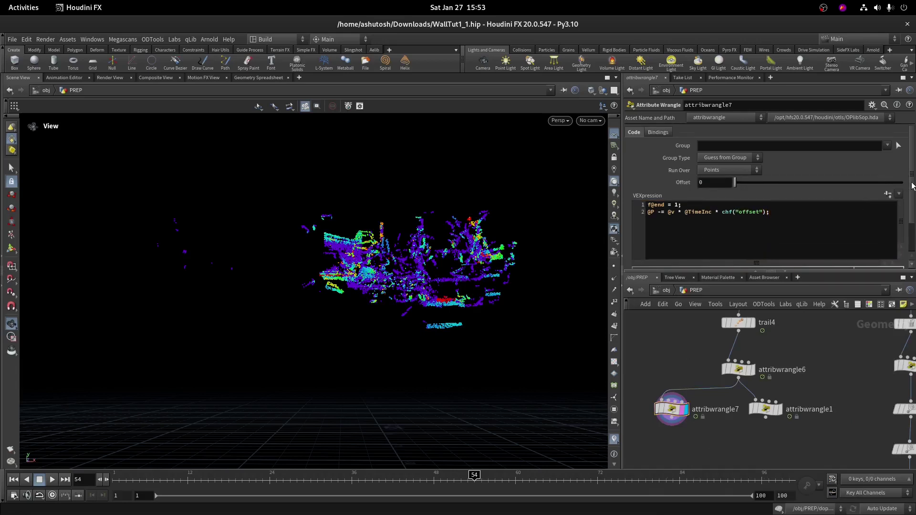
{"action": "left_click_drag", "start_coordinate": [451, 103], "coordinate": [904, 141]}
{"action": "right_click_drag", "start_coordinate": [123, 267], "coordinate": [494, 193]}
{"action": "middle_click_drag", "start_coordinate": [710, 139], "coordinate": [782, 164]}
{"action": "left_click_drag", "start_coordinate": [869, 141], "coordinate": [902, 141]}
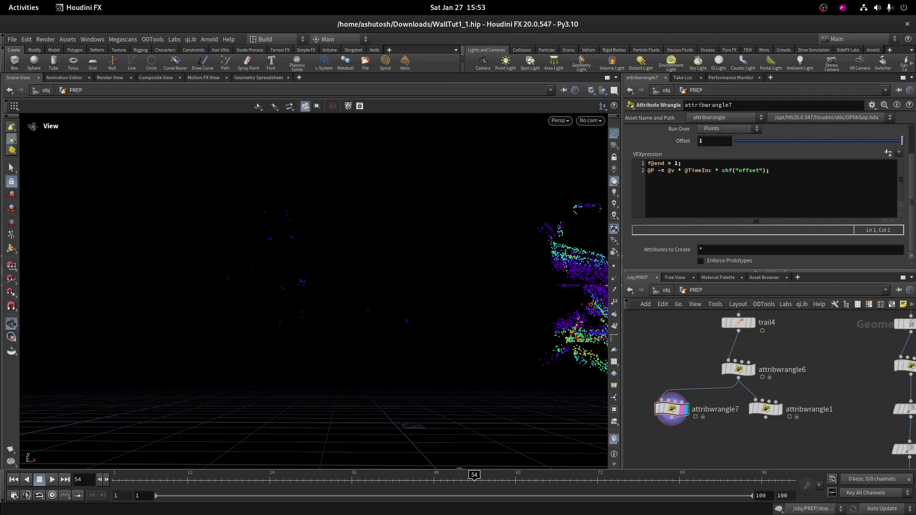
- Combine attribwrangle7 and attribwrangle1 in a displayed Merge node, and check the point attributes coming from attribwrangle6
{"action": "scroll", "coordinate": [756, 403], "scroll_direction": "down", "scroll_amount": 4}
{"action": "left_click_drag", "start_coordinate": [685, 393], "coordinate": [773, 423]}
{"action": "left_click", "coordinate": [707, 418]}
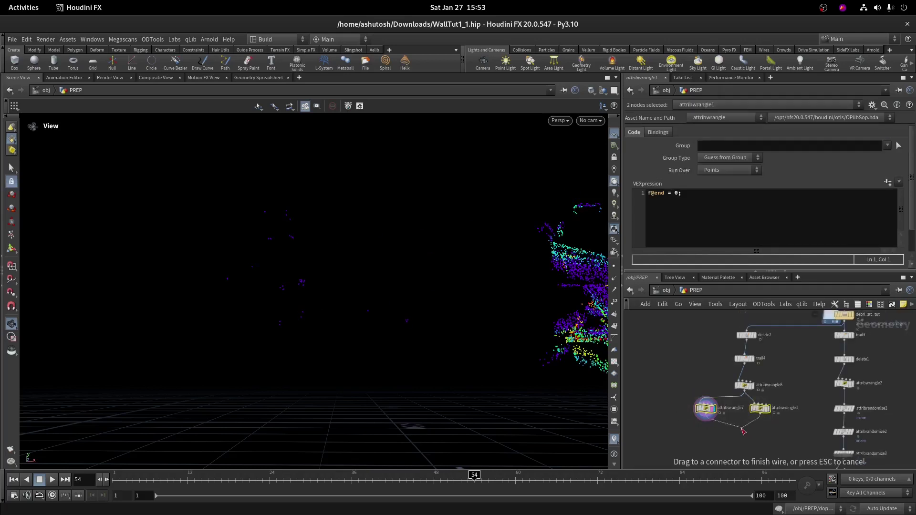
{"action": "left_click", "coordinate": [739, 430], "text": "alt"}
{"action": "middle_click_drag", "start_coordinate": [708, 445], "coordinate": [703, 422]}
{"action": "key", "text": "Escape"}
{"action": "scroll", "coordinate": [722, 415], "scroll_direction": "up", "scroll_amount": 4}
{"action": "middle_click", "coordinate": [749, 329]}
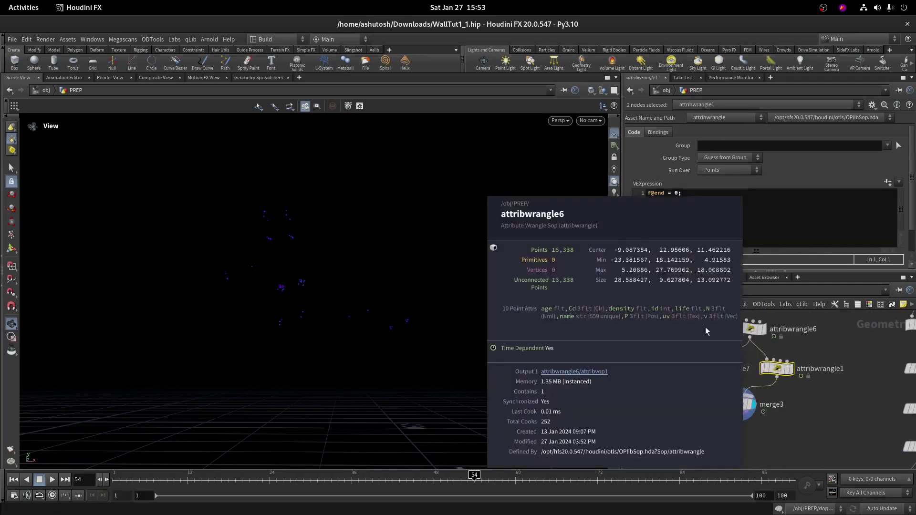
{"action": "middle_click_drag", "start_coordinate": [633, 314], "coordinate": [732, 410]}
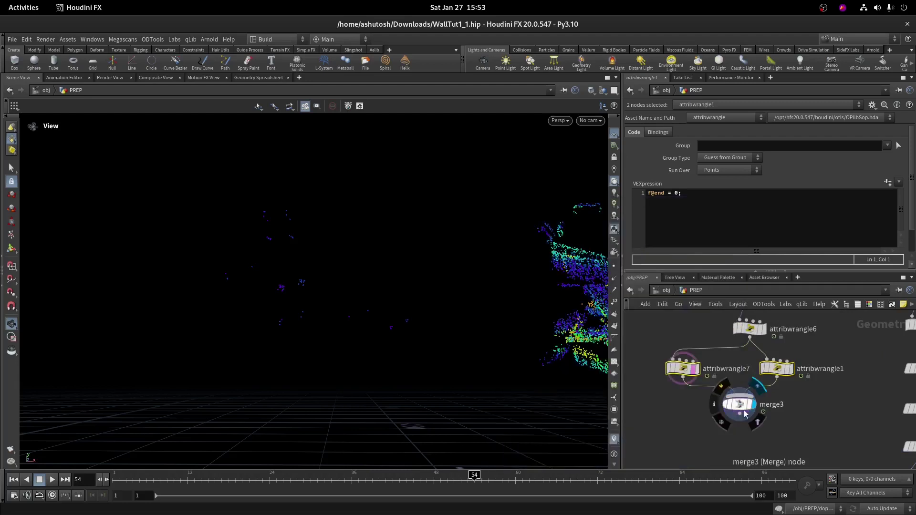
- Append an Add node below merge3 and display it
{"action": "key", "text": "Tab"}
{"action": "type", "text": "add"}
{"action": "key", "text": "Return"}
{"action": "scroll", "coordinate": [743, 443], "scroll_direction": "up", "scroll_amount": 2}
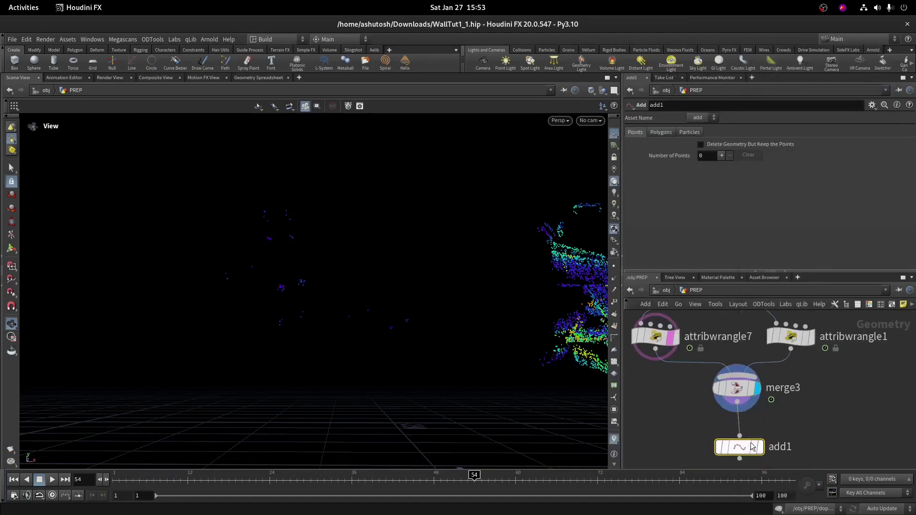
{"action": "left_click", "coordinate": [759, 446]}
{"action": "left_click", "coordinate": [755, 447]}
- Configure add1 to build polygons by group, connecting points by attribute with the attribute name "id"
{"action": "left_click", "coordinate": [662, 132]}
{"action": "left_click", "coordinate": [681, 158]}
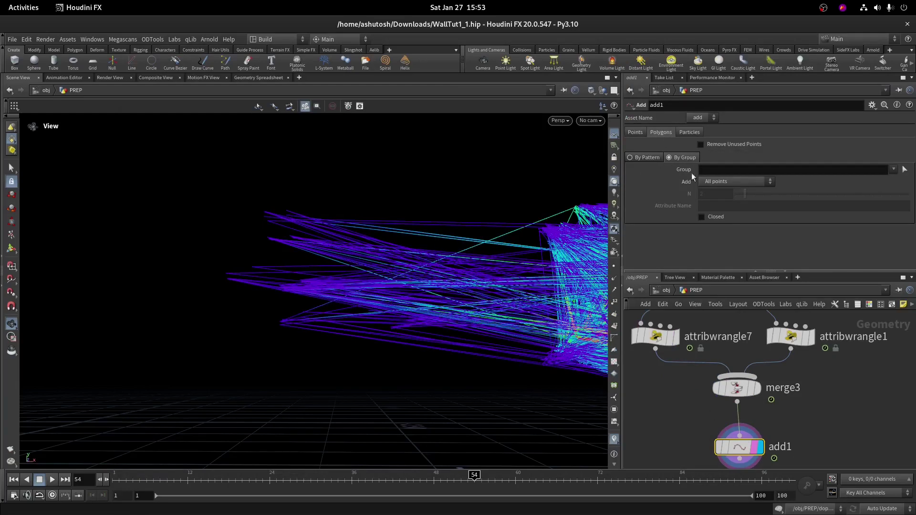
{"action": "left_click", "coordinate": [705, 181]}
{"action": "left_click", "coordinate": [706, 229]}
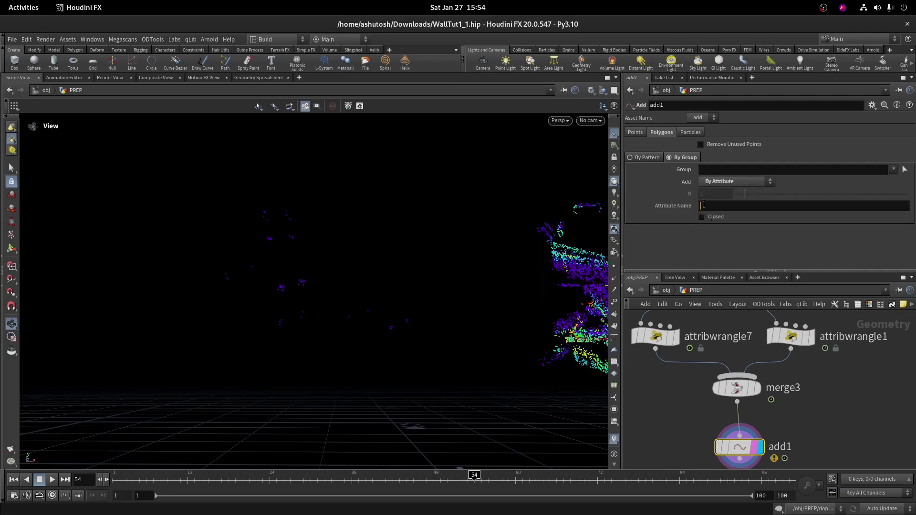
{"action": "left_click", "coordinate": [703, 204]}
{"action": "type", "text": "id"}
{"action": "key", "text": "Return"}
- Scrub the timeline to frame 50 and examine the connected debris lines closely from several angles
{"action": "scroll", "coordinate": [305, 263], "scroll_direction": "down", "scroll_amount": 5}
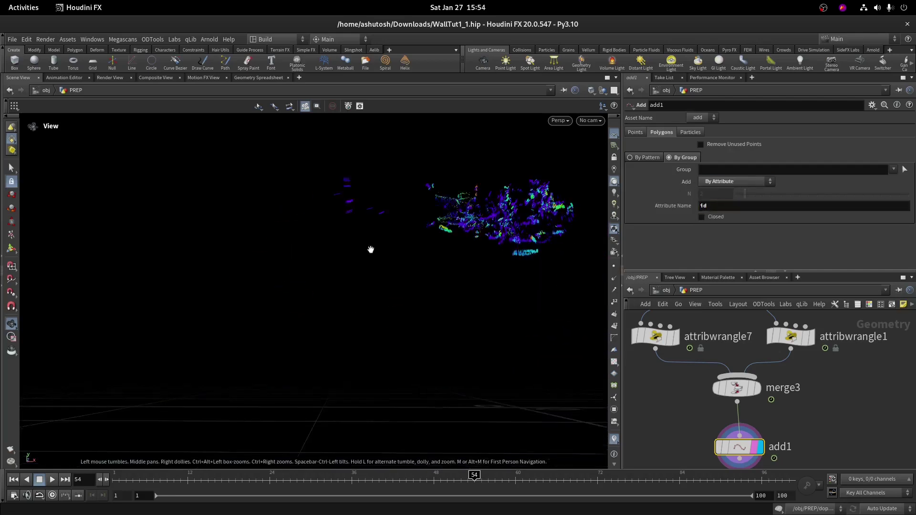
{"action": "middle_click_drag", "start_coordinate": [301, 270], "coordinate": [255, 286]}
{"action": "left_click_drag", "start_coordinate": [206, 479], "coordinate": [584, 470]}
{"action": "scroll", "coordinate": [477, 201], "scroll_direction": "up", "scroll_amount": 6}
{"action": "left_click_drag", "start_coordinate": [417, 235], "coordinate": [411, 339]}
{"action": "right_click_drag", "start_coordinate": [411, 339], "coordinate": [411, 272]}
{"action": "left_click_drag", "start_coordinate": [200, 479], "coordinate": [448, 450]}
{"action": "scroll", "coordinate": [283, 212], "scroll_direction": "up", "scroll_amount": 5}
{"action": "middle_click_drag", "start_coordinate": [157, 257], "coordinate": [252, 251]}
{"action": "scroll", "coordinate": [250, 248], "scroll_direction": "up", "scroll_amount": 3}
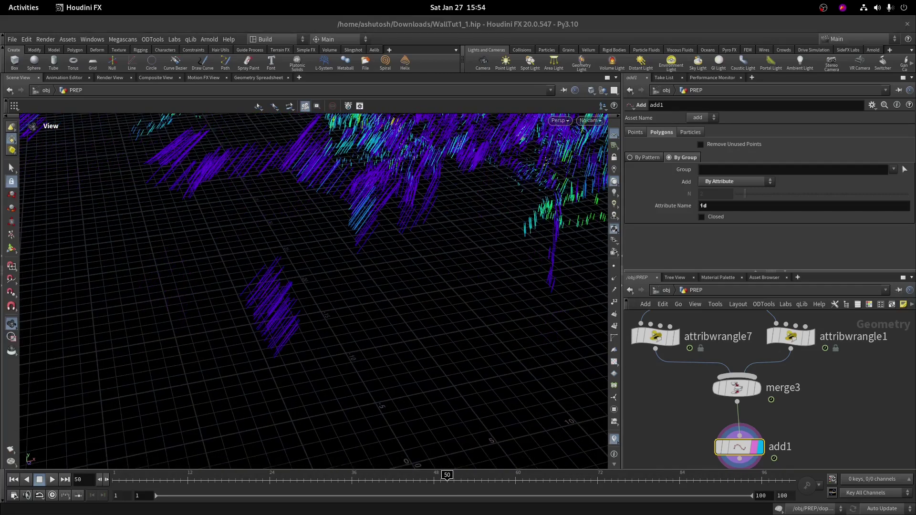
- Append a displayed Rest Position node below add1
{"action": "middle_click_drag", "start_coordinate": [807, 424], "coordinate": [812, 356]}
{"action": "left_click_drag", "start_coordinate": [745, 378], "coordinate": [741, 364]}
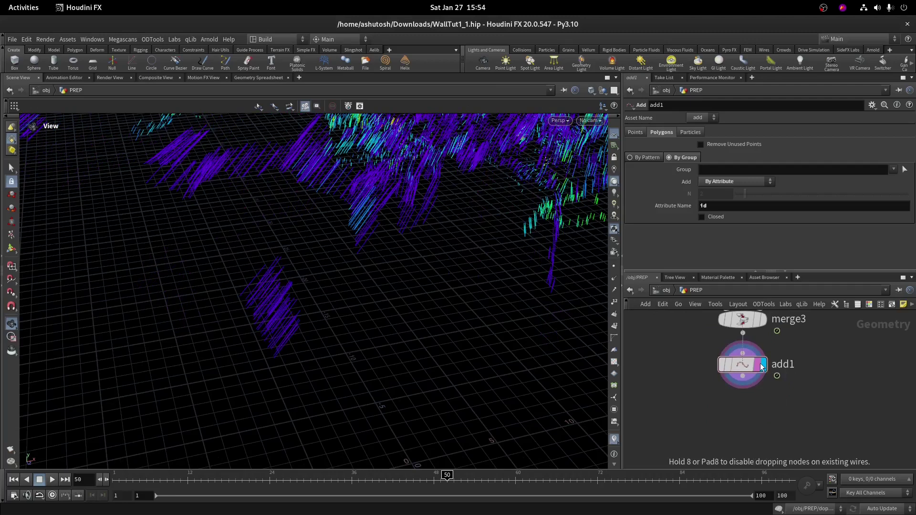
{"action": "left_click", "coordinate": [745, 381]}
{"action": "key", "text": "Tab"}
{"action": "type", "text": "rest"}
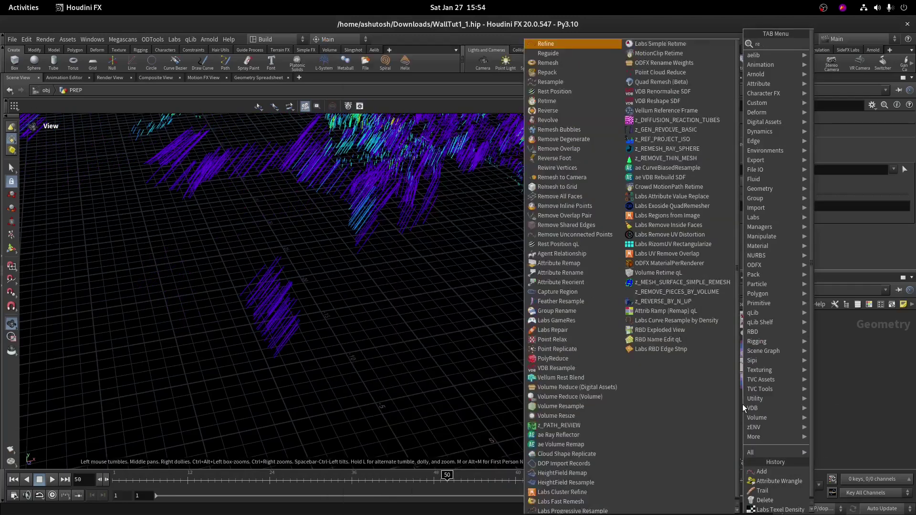
{"action": "key", "text": "Return"}
{"action": "key", "text": "Return"}
{"action": "scroll", "coordinate": [751, 414], "scroll_direction": "up", "scroll_amount": 3}
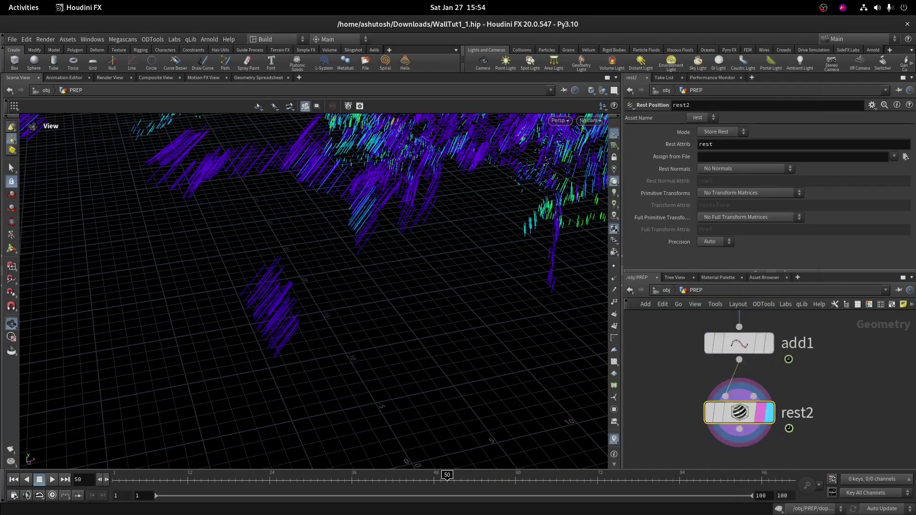
- Show points in the viewport and append a displayed Resample node below rest2
{"action": "middle_click_drag", "start_coordinate": [798, 437], "coordinate": [797, 376]}
{"action": "left_click", "coordinate": [615, 268]}
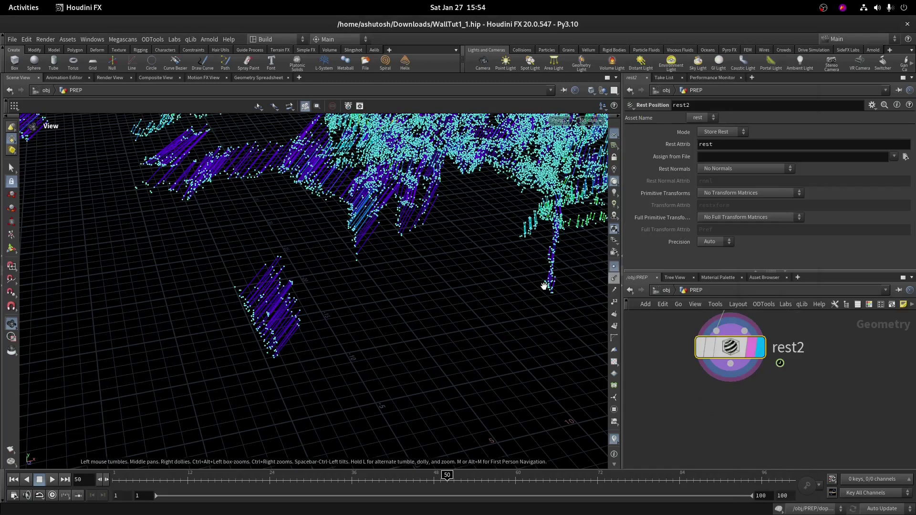
{"action": "left_click", "coordinate": [730, 362]}
{"action": "key", "text": "Tab"}
{"action": "type", "text": "resa"}
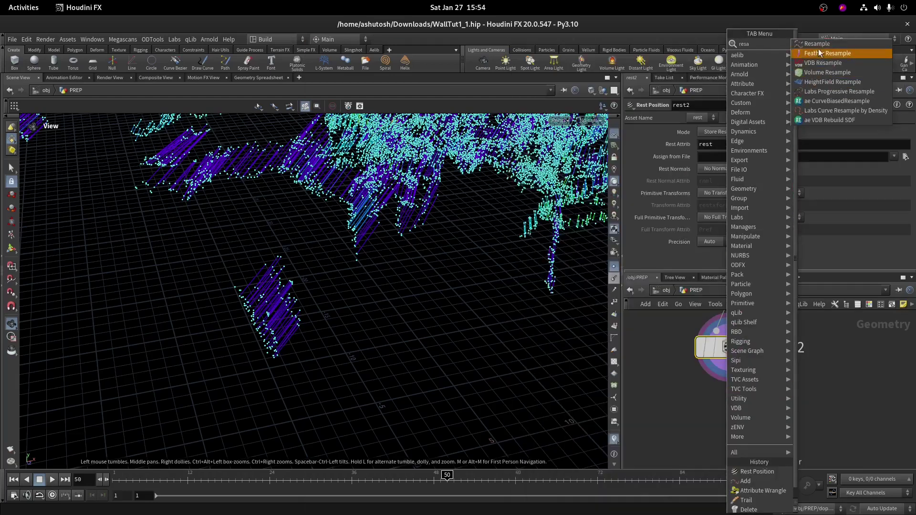
{"action": "left_click", "coordinate": [819, 45]}
{"action": "left_click", "coordinate": [770, 414]}
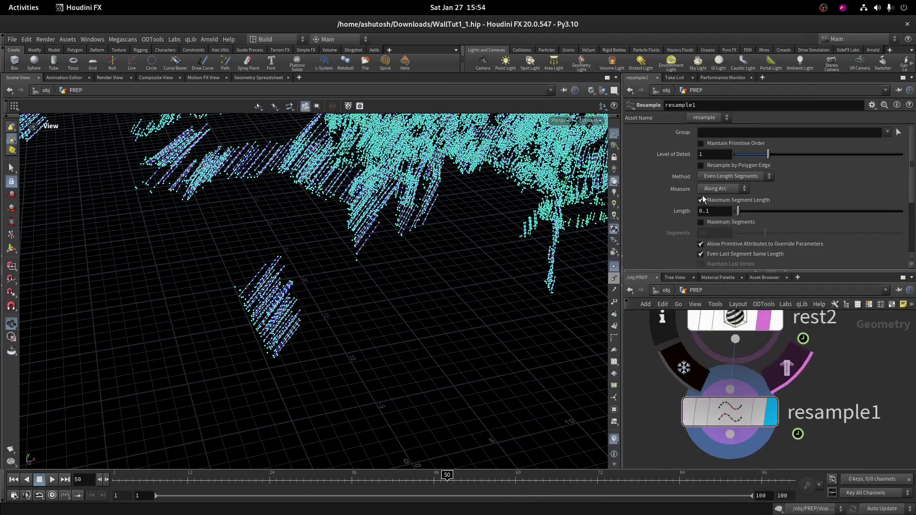
- Set resample1's maximum segment length to 0.01 and check the point spacing along the lines
{"action": "key", "text": "BackSpace"}
{"action": "type", "text": "01"}
{"action": "key", "text": "Return"}
{"action": "left_click_drag", "start_coordinate": [306, 322], "coordinate": [289, 200]}
{"action": "right_click_drag", "start_coordinate": [289, 199], "coordinate": [430, 200]}
{"action": "middle_click_drag", "start_coordinate": [812, 399], "coordinate": [814, 367]}
{"action": "scroll", "coordinate": [814, 367], "scroll_direction": "down", "scroll_amount": 1}
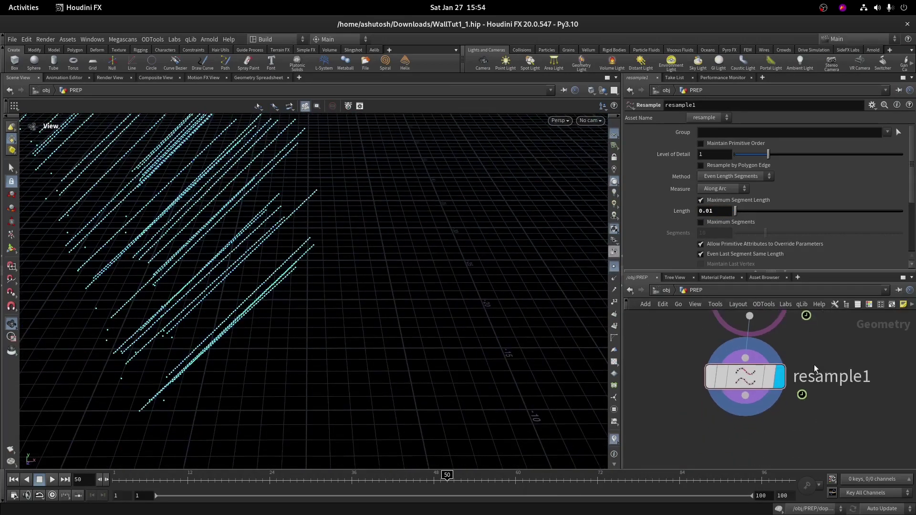
- Append a displayed Point Jitter node below resample1 with a scale of 0.08, and hide the viewport points
{"action": "left_click", "coordinate": [770, 375]}
{"action": "left_click_drag", "start_coordinate": [755, 373], "coordinate": [769, 377]}
{"action": "scroll", "coordinate": [769, 380], "scroll_direction": "down", "scroll_amount": 1}
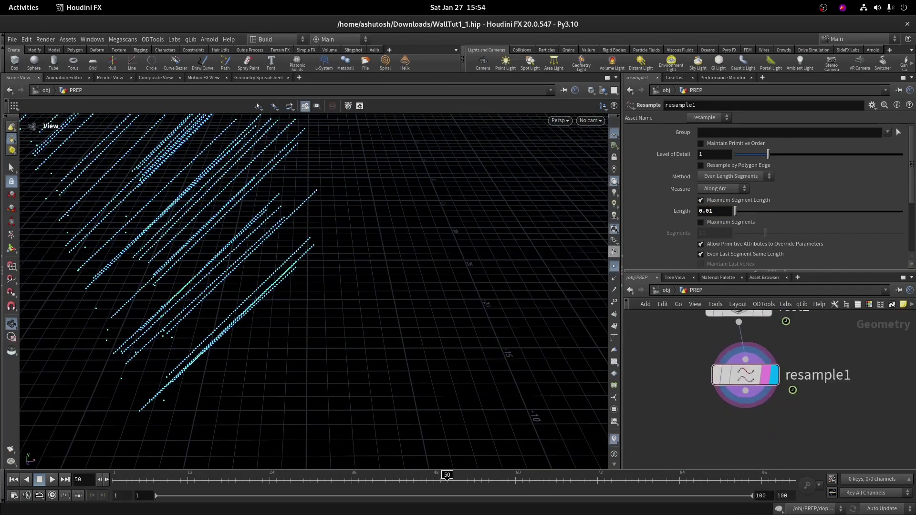
{"action": "key", "text": "Tab"}
{"action": "type", "text": "pji"}
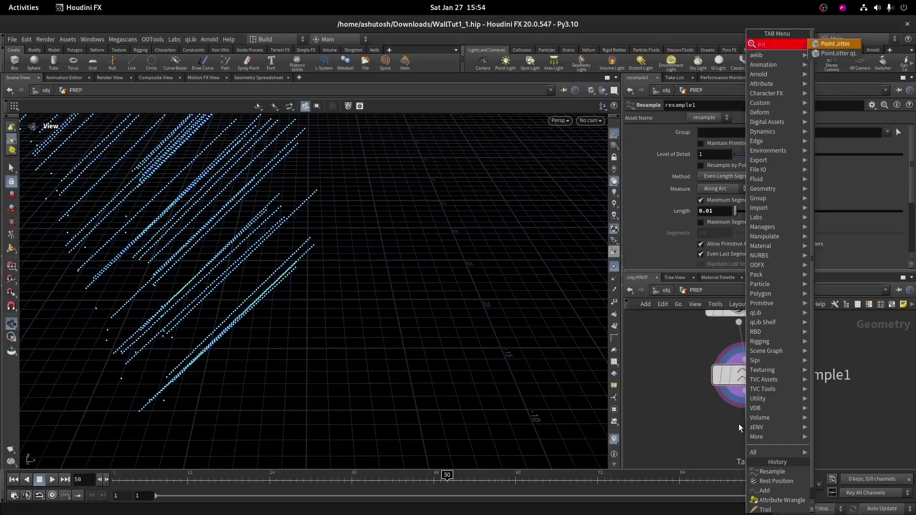
{"action": "key", "text": "Return"}
{"action": "left_click_drag", "start_coordinate": [741, 160], "coordinate": [736, 159]}
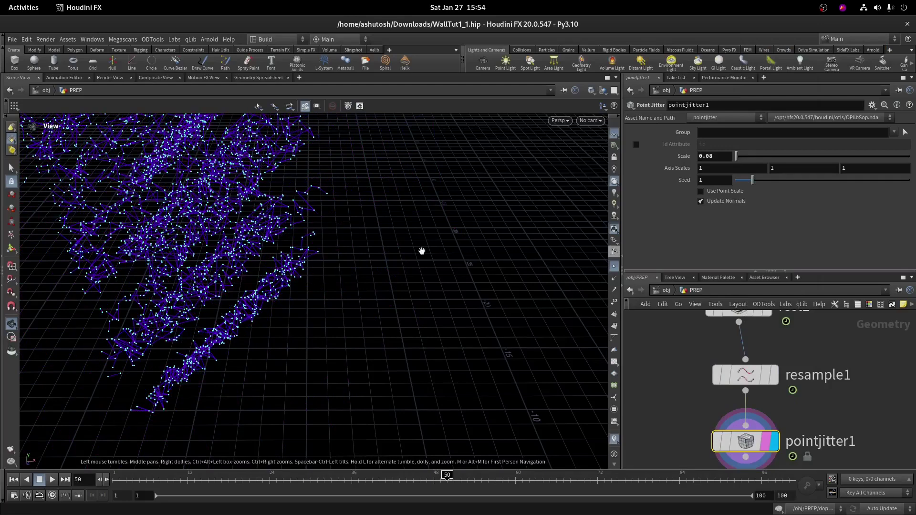
{"action": "right_click_drag", "start_coordinate": [251, 227], "coordinate": [506, 117]}
{"action": "left_click", "coordinate": [613, 269]}
{"action": "scroll", "coordinate": [671, 380], "scroll_direction": "down", "scroll_amount": 3}
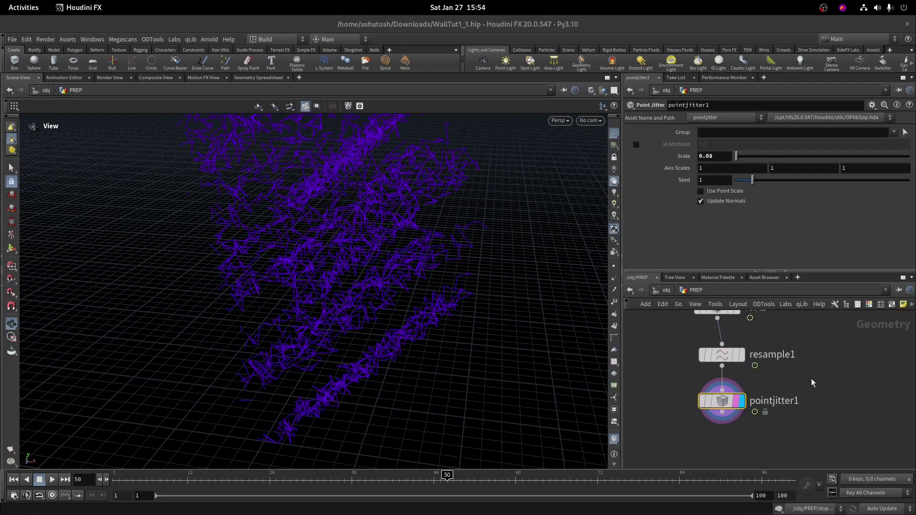
- Append a displayed Attribute Wrangle node below pointjitter1
{"action": "middle_click_drag", "start_coordinate": [805, 387], "coordinate": [805, 358]}
{"action": "left_click_drag", "start_coordinate": [730, 368], "coordinate": [731, 377]}
{"action": "left_click", "coordinate": [723, 392]}
{"action": "key", "text": "Tab"}
{"action": "type", "text": "at"}
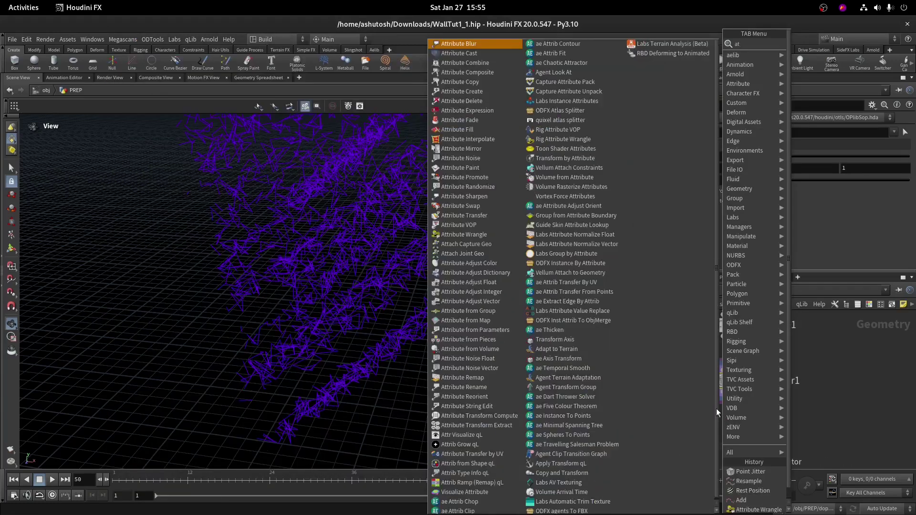
{"action": "type", "text": "w"}
{"action": "key", "text": "Return"}
{"action": "key", "text": "Return"}
{"action": "left_click", "coordinate": [743, 428]}
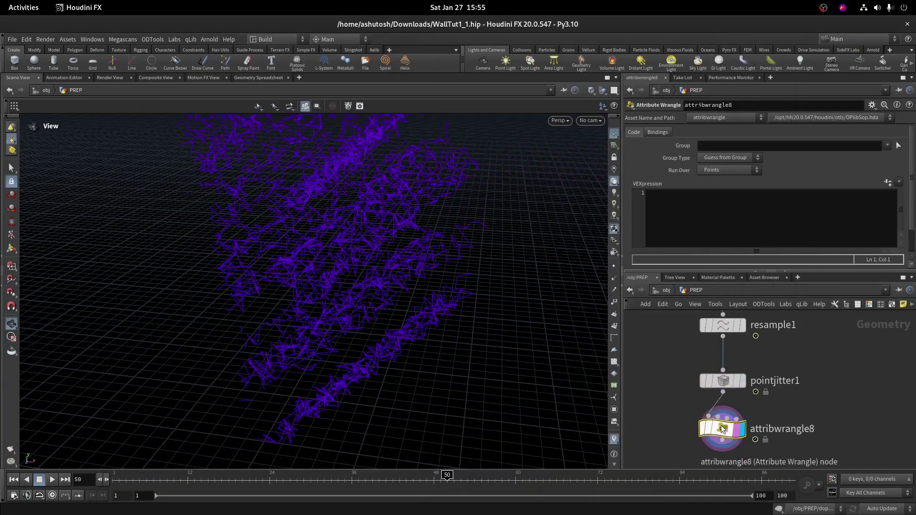
{"action": "left_click", "coordinate": [673, 192]}
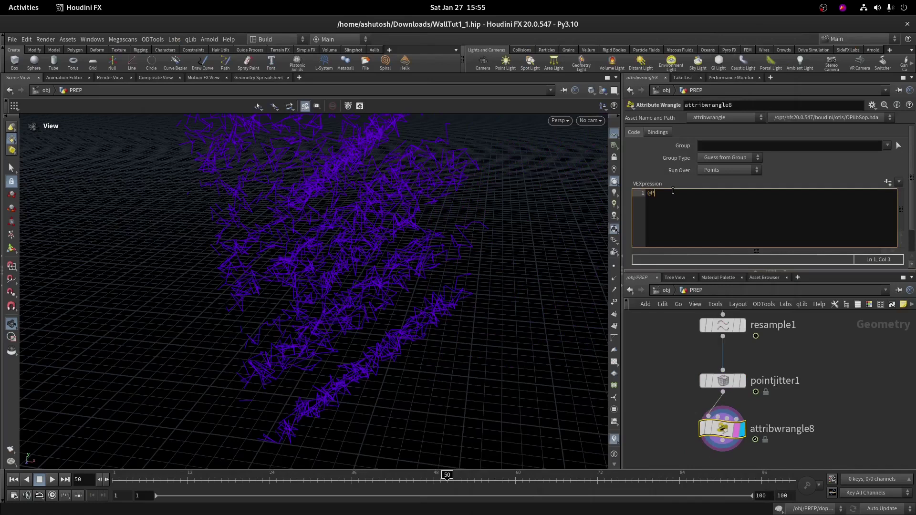
{"action": "type", "text": "= lerp(@rest,@P,@end);"}
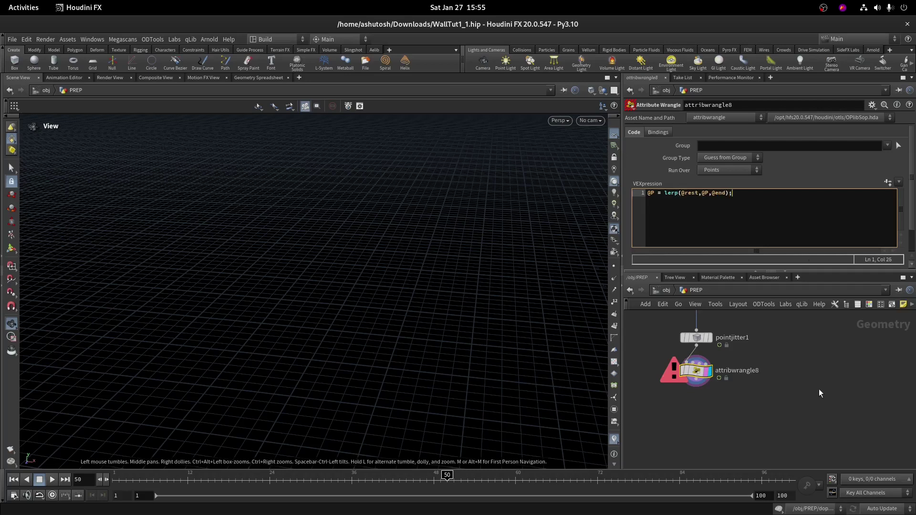
{"action": "left_click", "coordinate": [820, 393]}
{"action": "left_click_drag", "start_coordinate": [342, 333], "coordinate": [335, 308]}
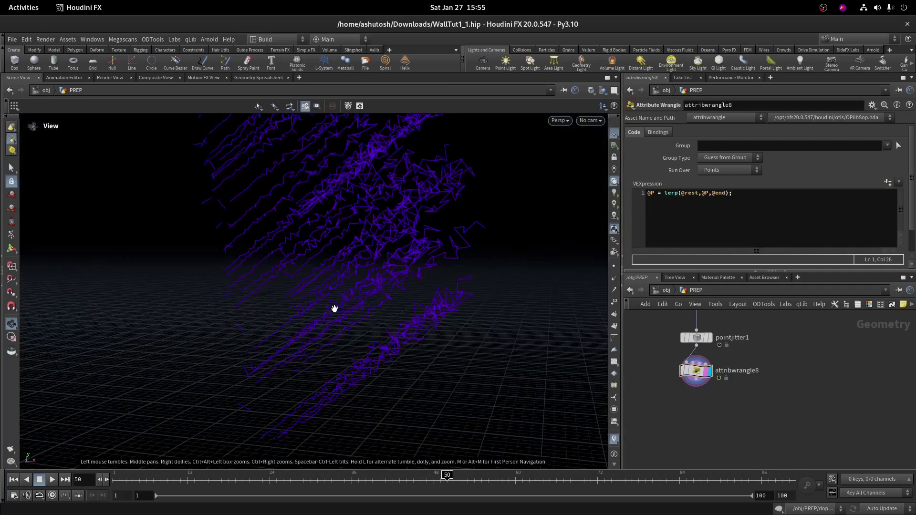
- Place a displayed Attribute Noise node below attribwrangle8
{"action": "mouse_move", "coordinate": [680, 358]}
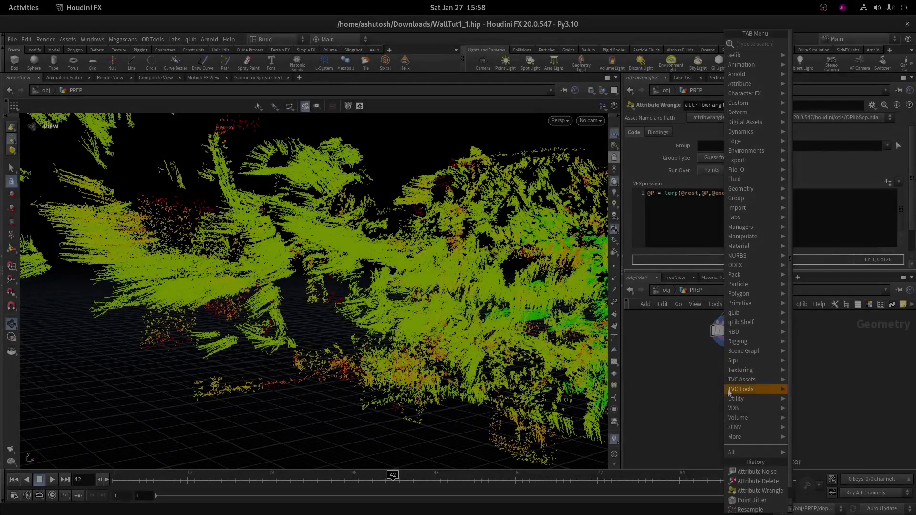
{"action": "left_click", "coordinate": [740, 389]}
{"action": "left_click", "coordinate": [724, 376]}
{"action": "left_click", "coordinate": [738, 368]}
{"action": "left_click_drag", "start_coordinate": [729, 369], "coordinate": [733, 398]}
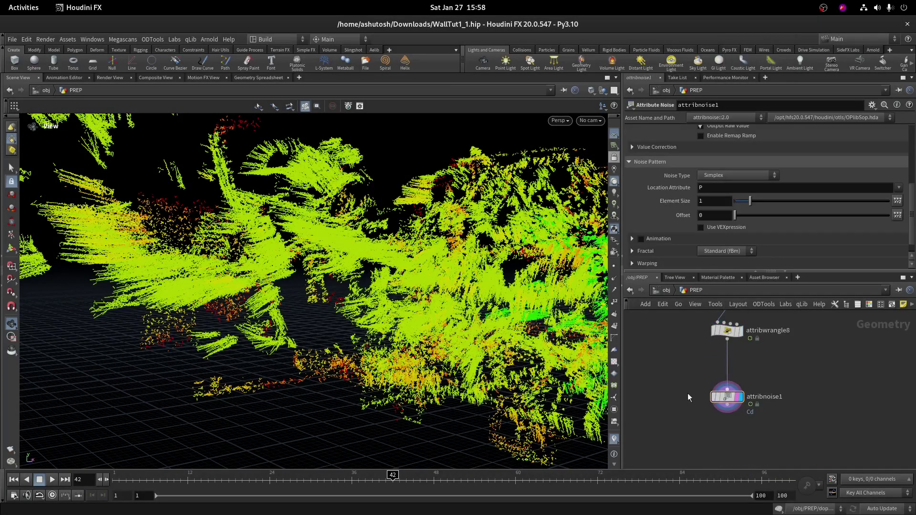
{"action": "key", "text": "Tab"}
{"action": "key", "text": "Escape"}
- Display attribwrangle8 and insert an Attribute Delete node between it and attribnoise1
{"action": "middle_click", "coordinate": [724, 334]}
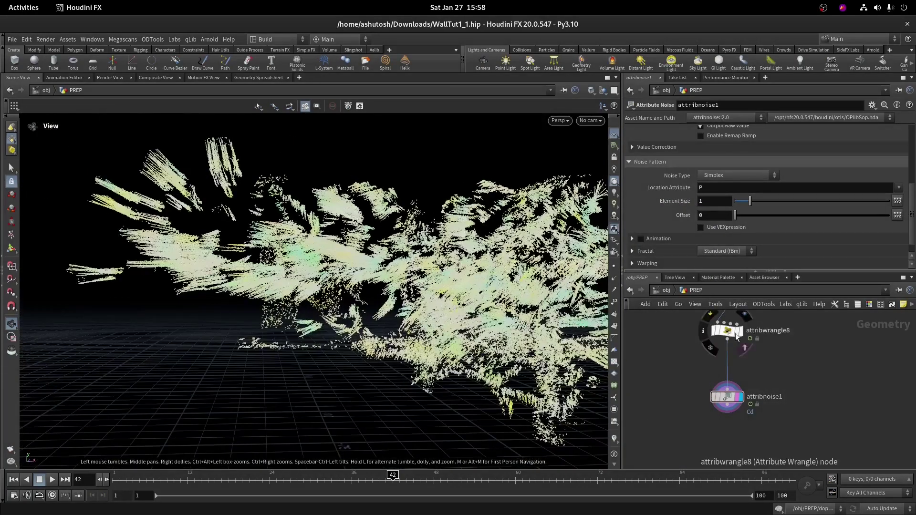
{"action": "left_click", "coordinate": [740, 333]}
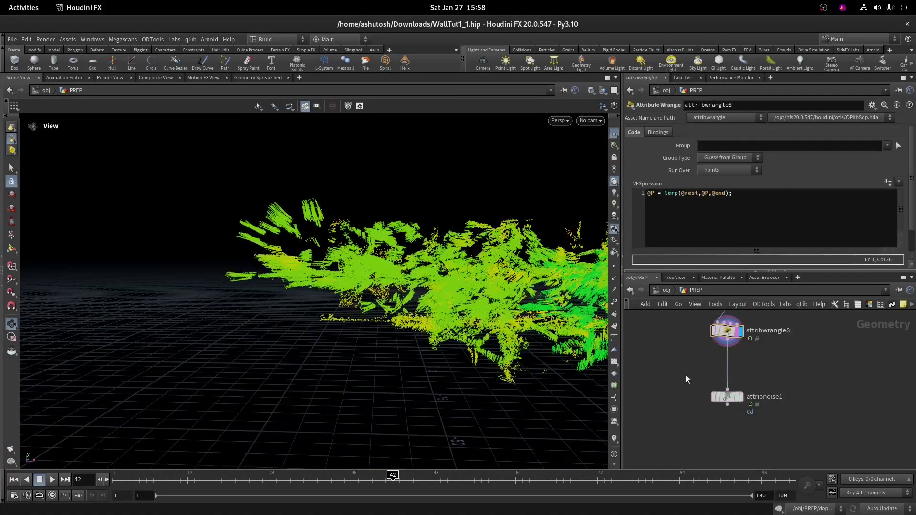
{"action": "key", "text": "Tab"}
{"action": "type", "text": "at de"}
{"action": "left_click", "coordinate": [775, 45]}
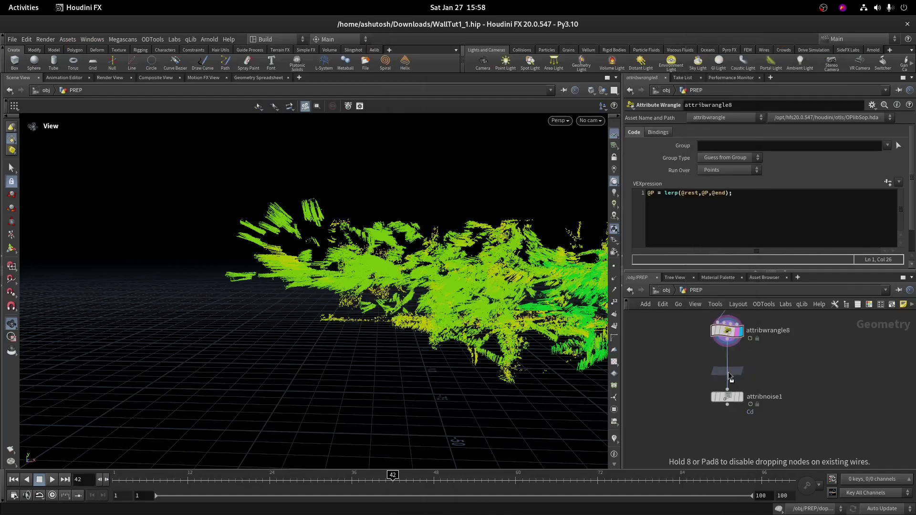
{"action": "left_click", "coordinate": [725, 364]}
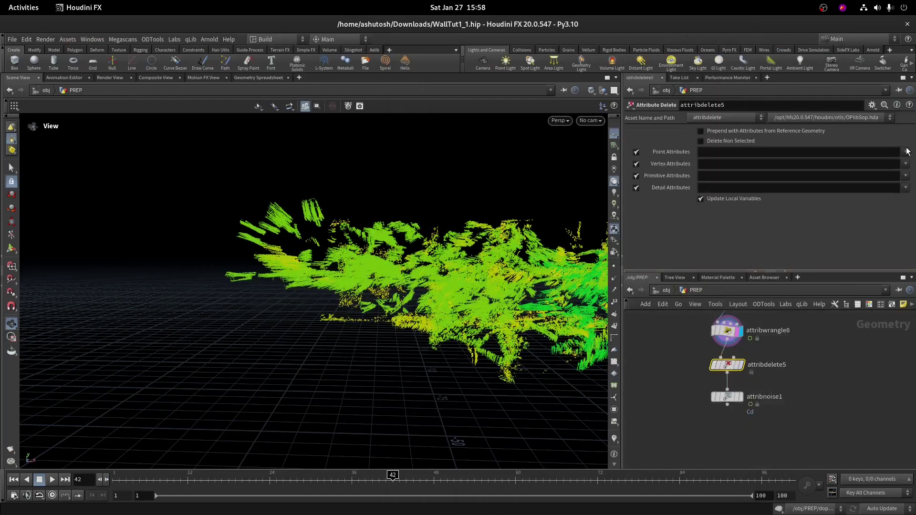
- Set attribdelete5 to delete the point attribute Cd and display that node
{"action": "left_click", "coordinate": [905, 151]}
{"action": "left_click", "coordinate": [885, 201]}
{"action": "scroll", "coordinate": [705, 381], "scroll_direction": "up", "scroll_amount": 2}
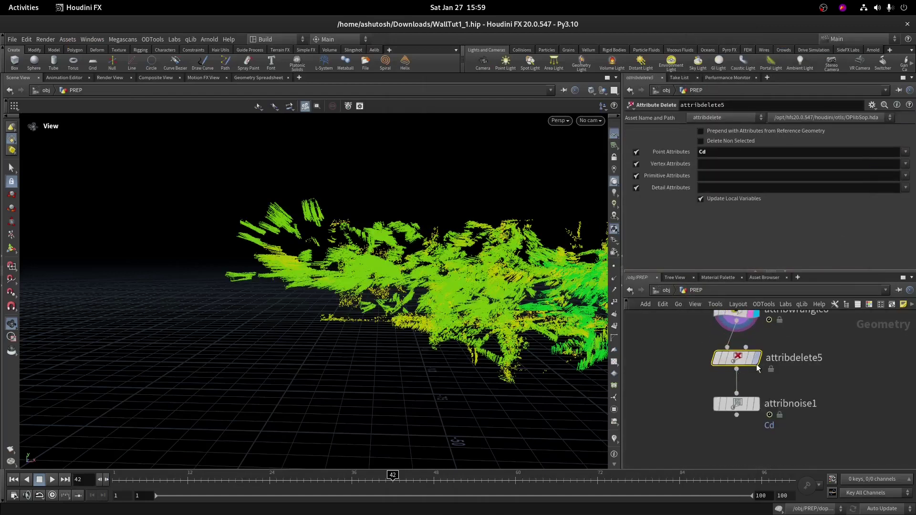
{"action": "left_click", "coordinate": [757, 358]}
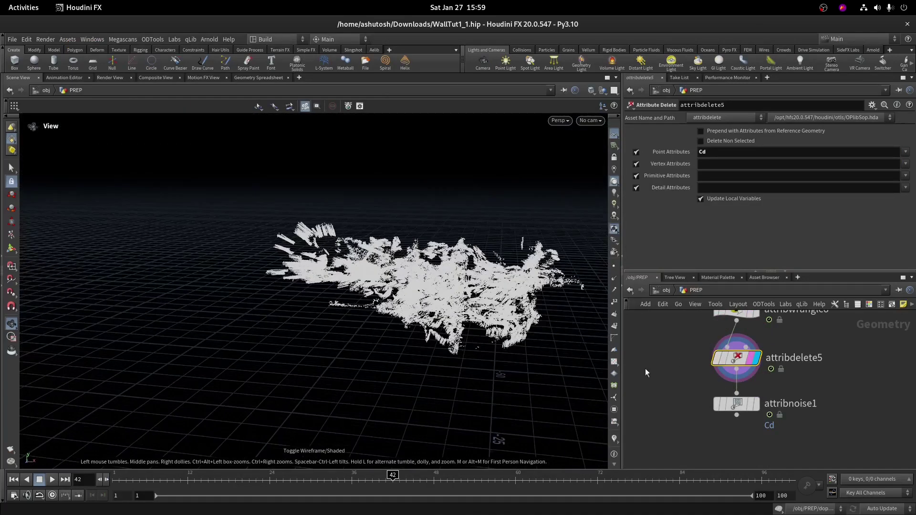
- Display attribnoise1 and switch its asset definition to the older attribnoise version
{"action": "left_click", "coordinate": [739, 408]}
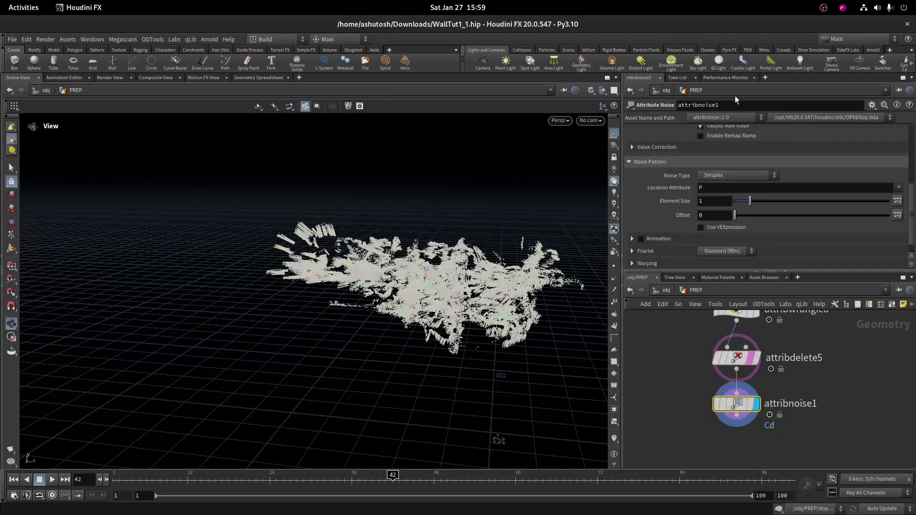
{"action": "left_click", "coordinate": [720, 119]}
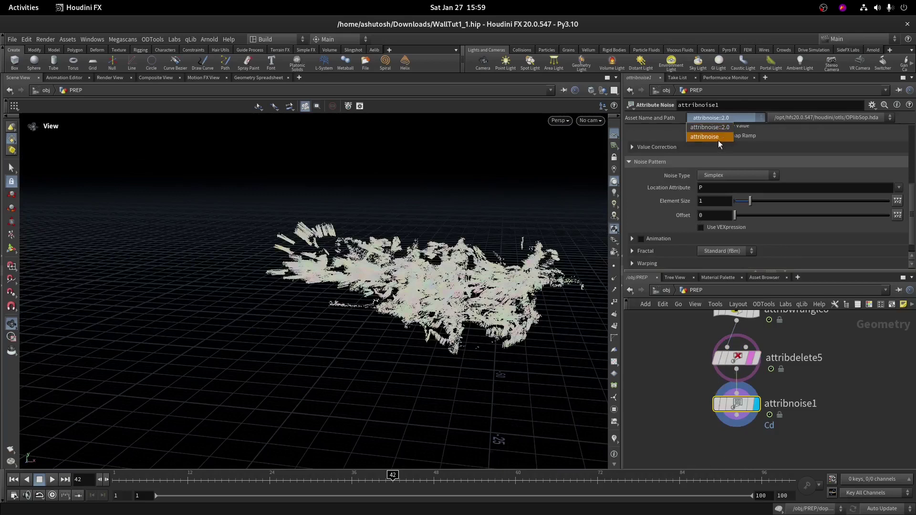
{"action": "left_click", "coordinate": [718, 137]}
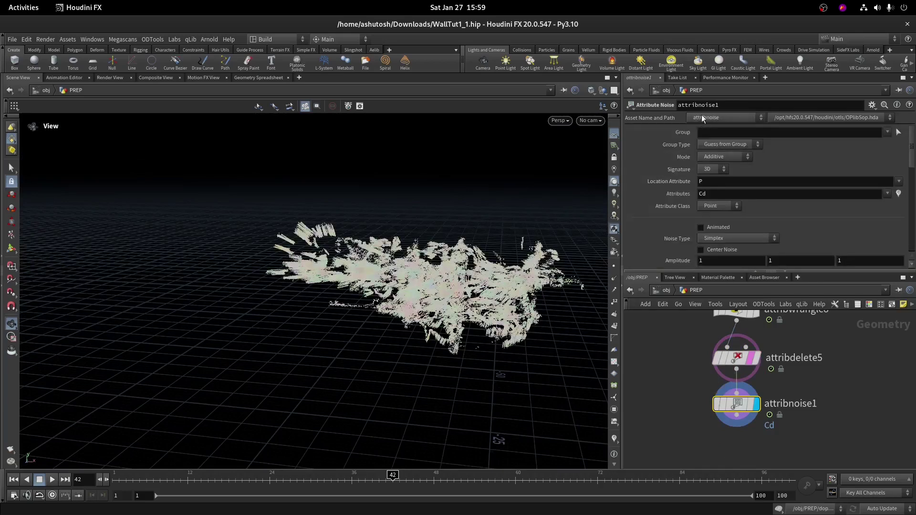
- Examine the Asset Definition Toolbar display options in the Asset Manager's configuration settings
{"action": "left_click", "coordinate": [67, 40]}
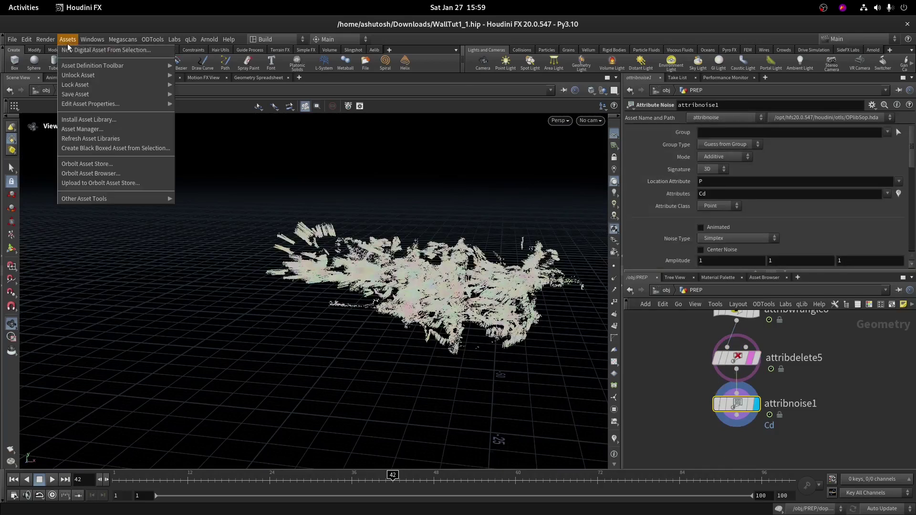
{"action": "left_click", "coordinate": [102, 127]}
{"action": "left_click_drag", "start_coordinate": [73, 35], "coordinate": [234, 85]}
{"action": "left_click", "coordinate": [216, 92]}
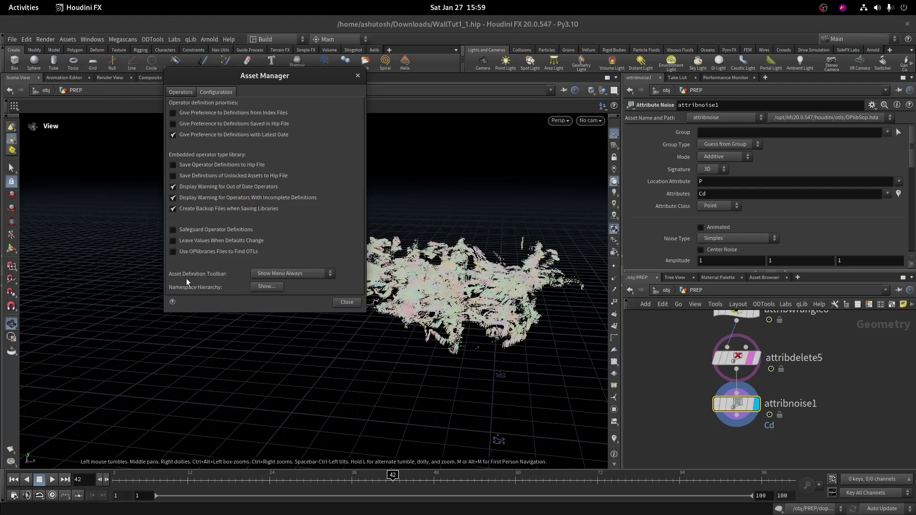
{"action": "left_click", "coordinate": [303, 274]}
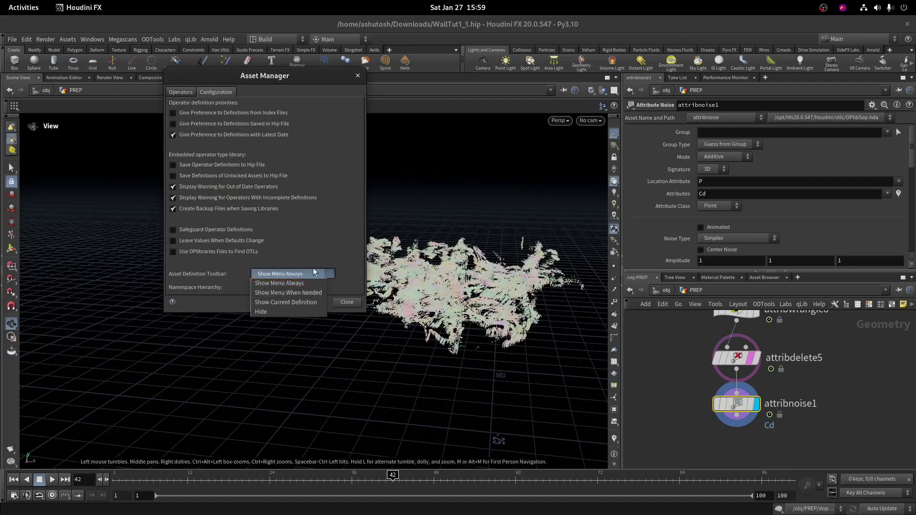
{"action": "left_click", "coordinate": [357, 76]}
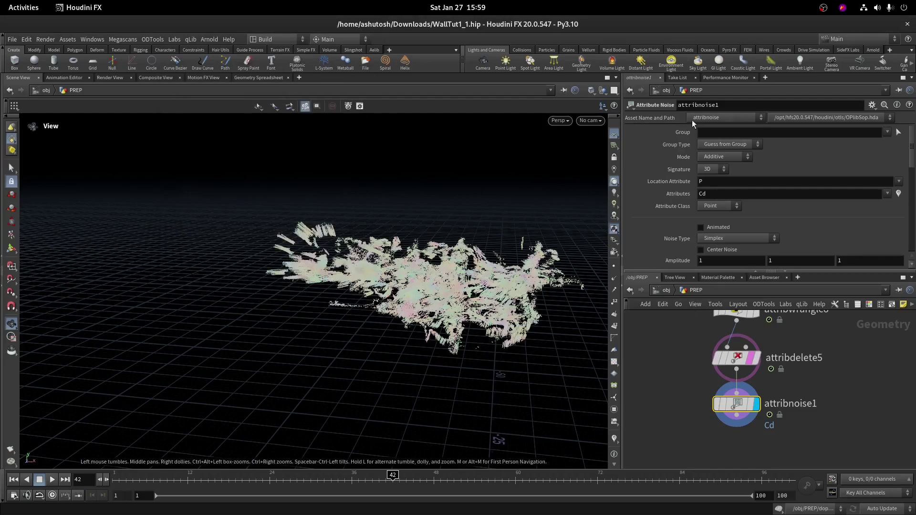
- Set attribnoise1 to Multiplicative mode with a 1D signature
{"action": "left_click", "coordinate": [754, 405]}
{"action": "left_click", "coordinate": [714, 157]}
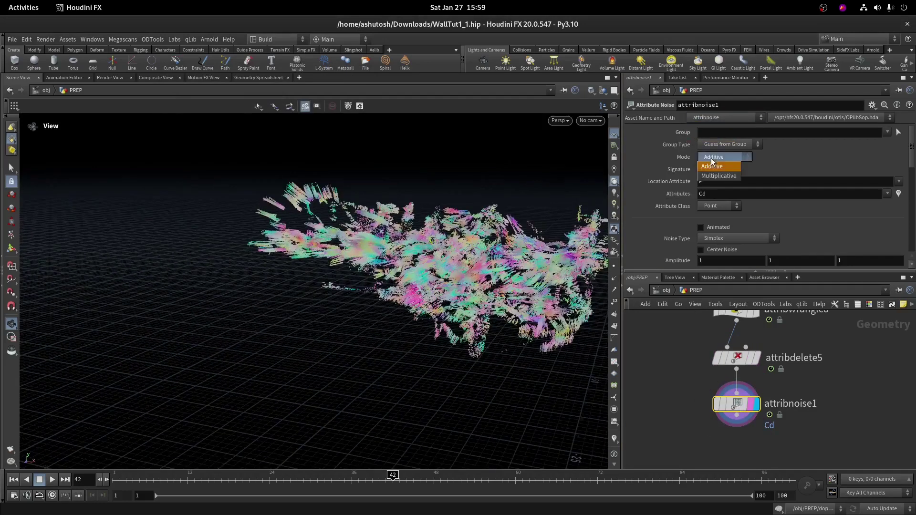
{"action": "left_click", "coordinate": [718, 176]}
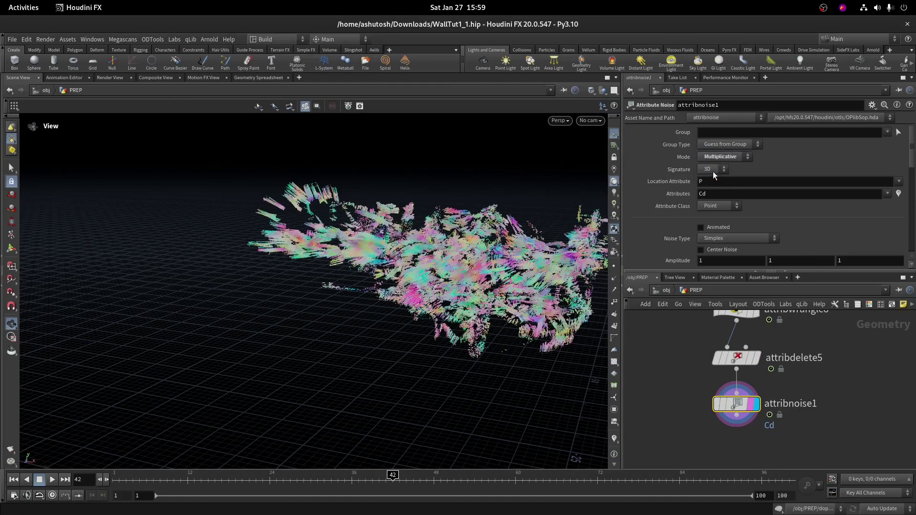
{"action": "left_click", "coordinate": [700, 170]}
{"action": "left_click", "coordinate": [709, 179]}
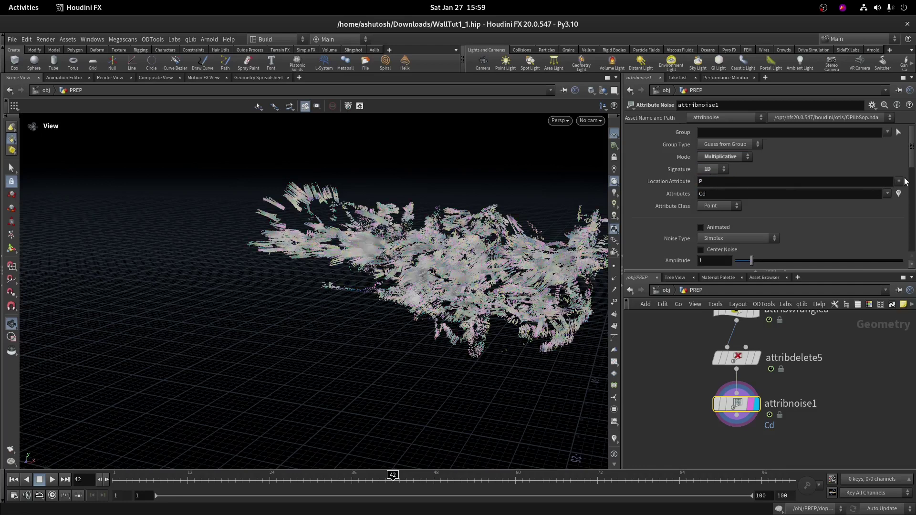
- Replace Cd with density as the noise attribute and visualize density in the viewport
{"action": "left_click", "coordinate": [897, 194]}
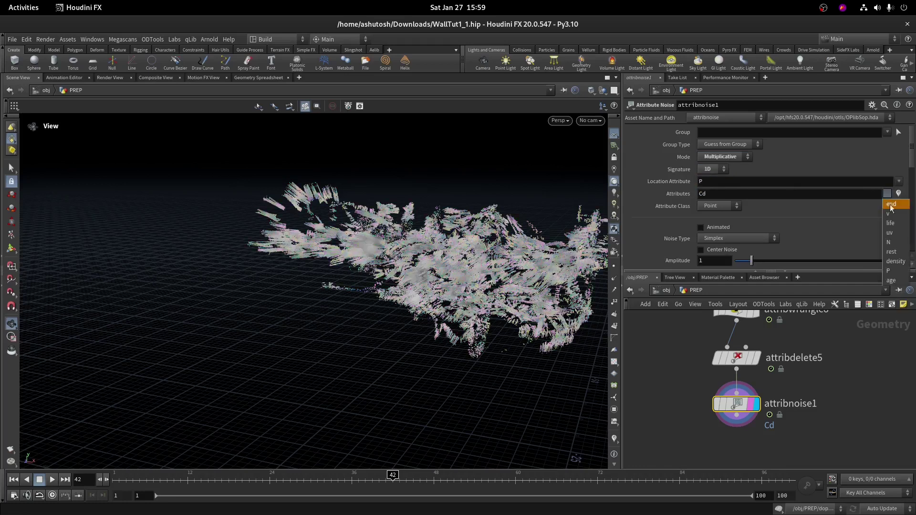
{"action": "left_click", "coordinate": [895, 262]}
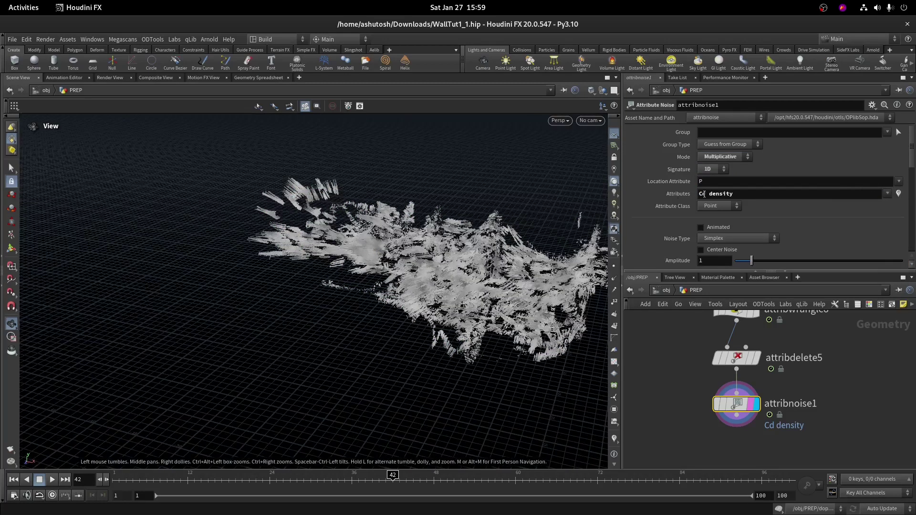
{"action": "key", "text": "Return"}
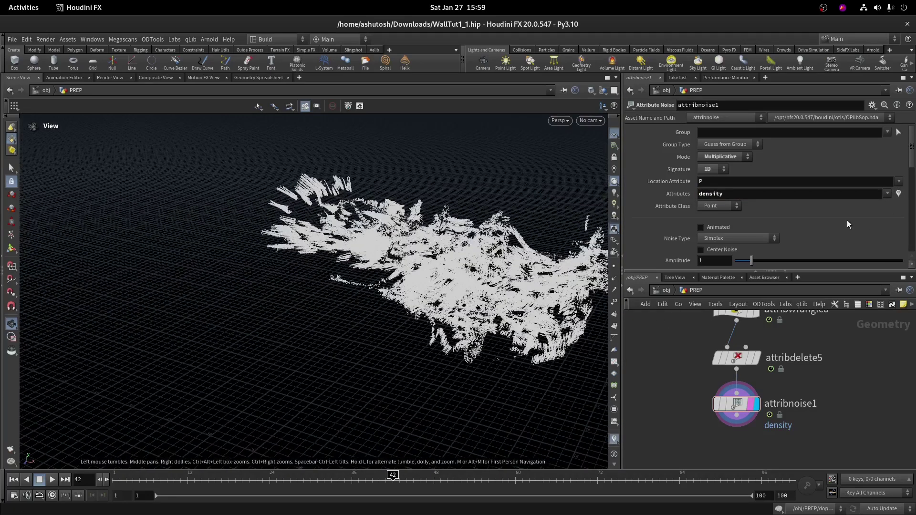
{"action": "left_click", "coordinate": [899, 194]}
{"action": "left_click_drag", "start_coordinate": [496, 243], "coordinate": [446, 276]}
{"action": "right_click_drag", "start_coordinate": [446, 276], "coordinate": [527, 214]}
{"action": "left_click_drag", "start_coordinate": [528, 215], "coordinate": [558, 148]}
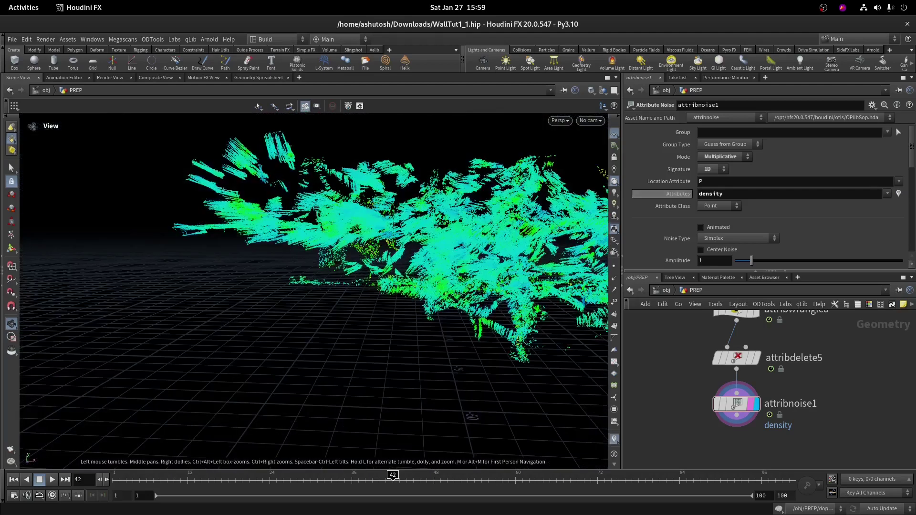
- Enable Remap Noise on attribnoise1 with a minimum of 0.2 and a maximum of 1.2
{"action": "scroll", "coordinate": [714, 224], "scroll_direction": "down", "scroll_amount": 5}
{"action": "left_click", "coordinate": [701, 212]}
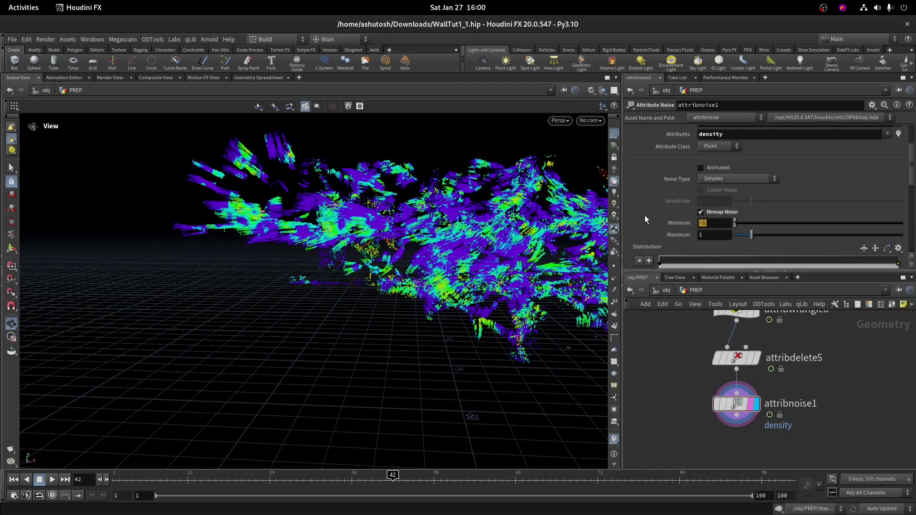
{"action": "type", "text": ".2"}
{"action": "key", "text": "Tab"}
{"action": "type", "text": ".2"}
{"action": "key", "text": "Return"}
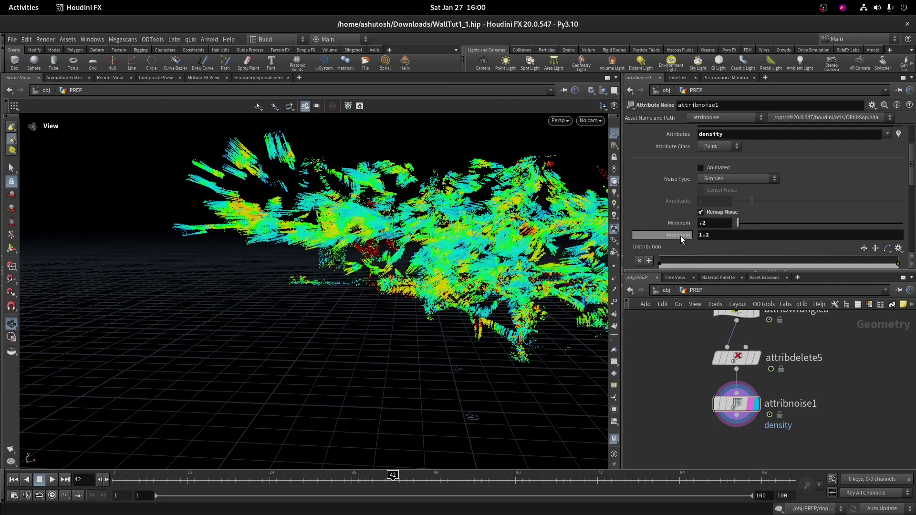
- Set the noise element size to 0.5
{"action": "scroll", "coordinate": [632, 224], "scroll_direction": "down", "scroll_amount": 3}
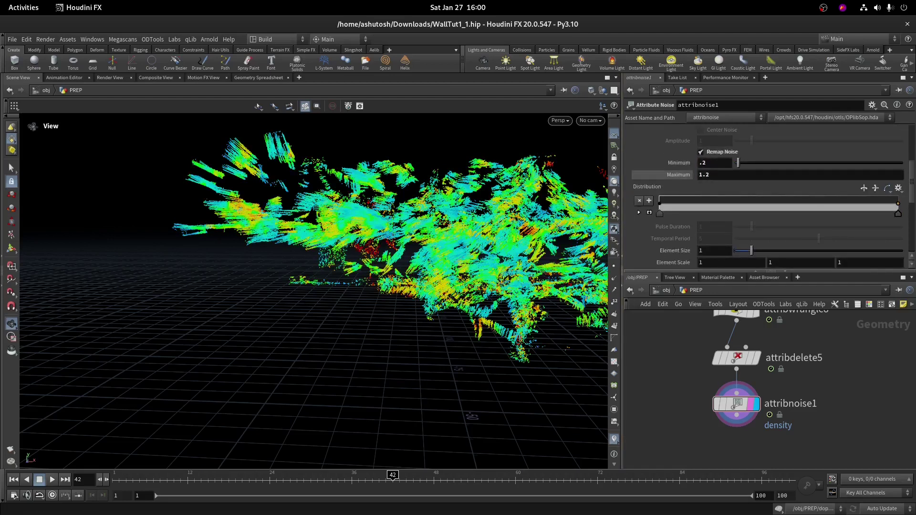
{"action": "double_click", "coordinate": [715, 251]}
{"action": "type", "text": "0.5"}
{"action": "key", "text": "Return"}
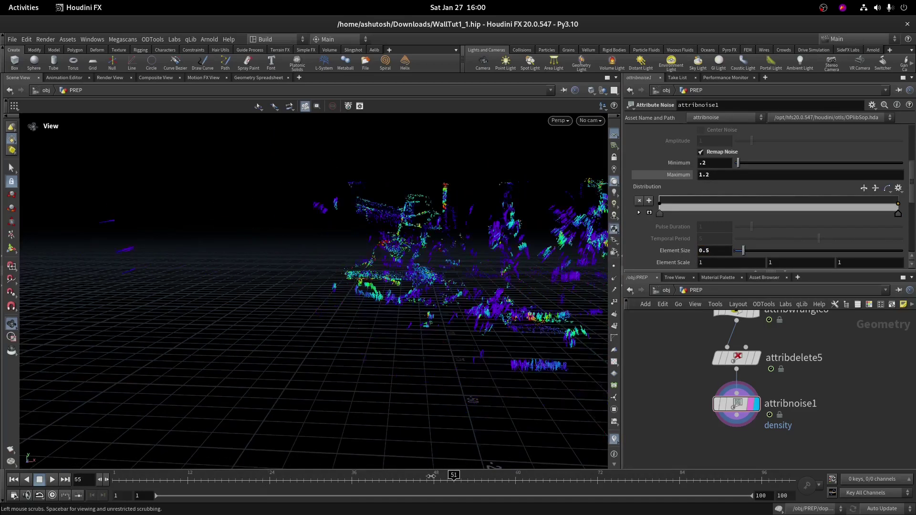
- Add a displayed Volume Rasterize Attributes node below attribnoise1 and rasterize the density attribute
{"action": "key", "text": "Tab"}
{"action": "type", "text": "v ra"}
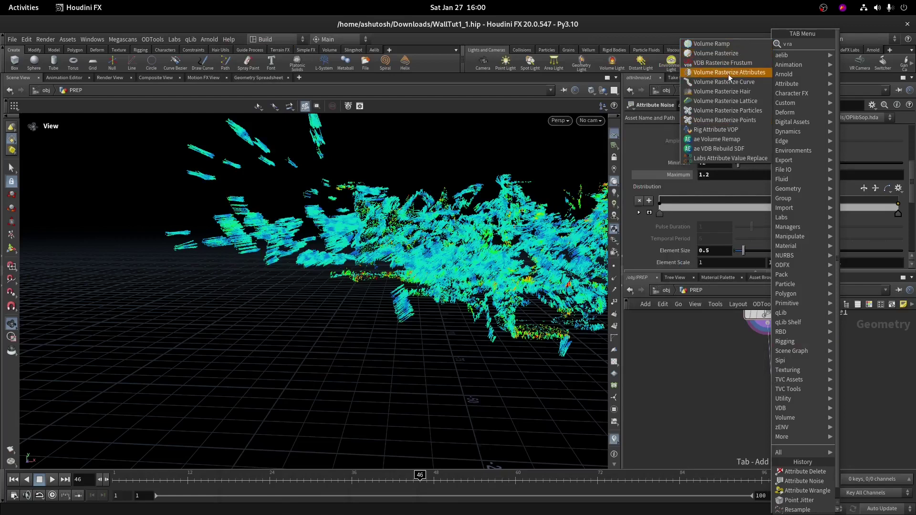
{"action": "left_click", "coordinate": [729, 73]}
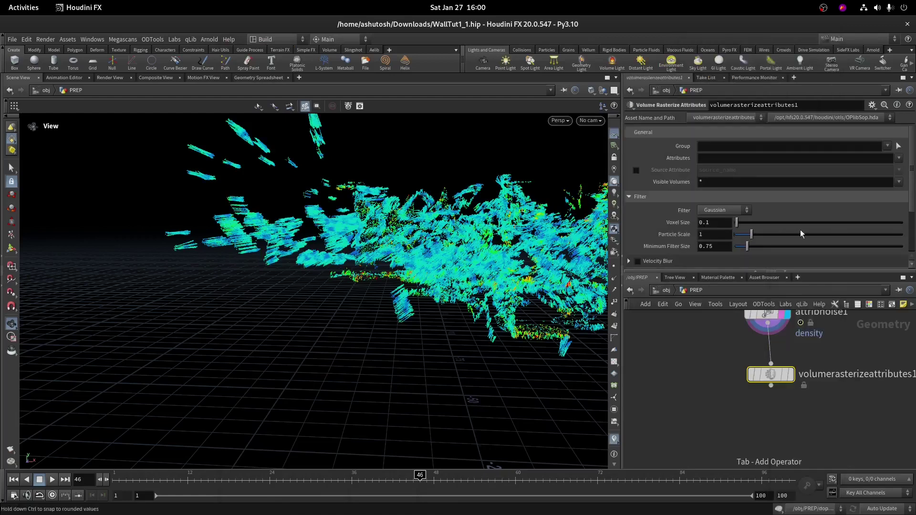
{"action": "left_click", "coordinate": [802, 371]}
{"action": "left_click", "coordinate": [773, 380]}
{"action": "left_click", "coordinate": [898, 158]}
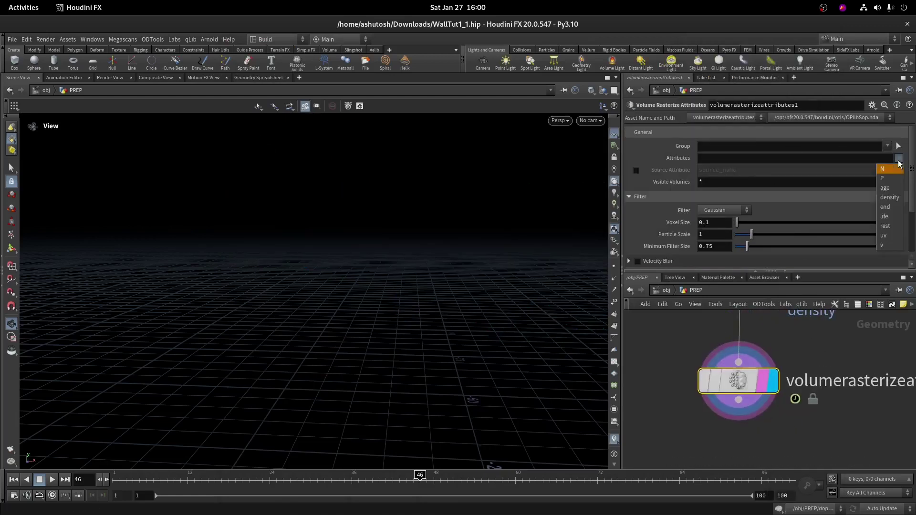
{"action": "left_click", "coordinate": [889, 197]}
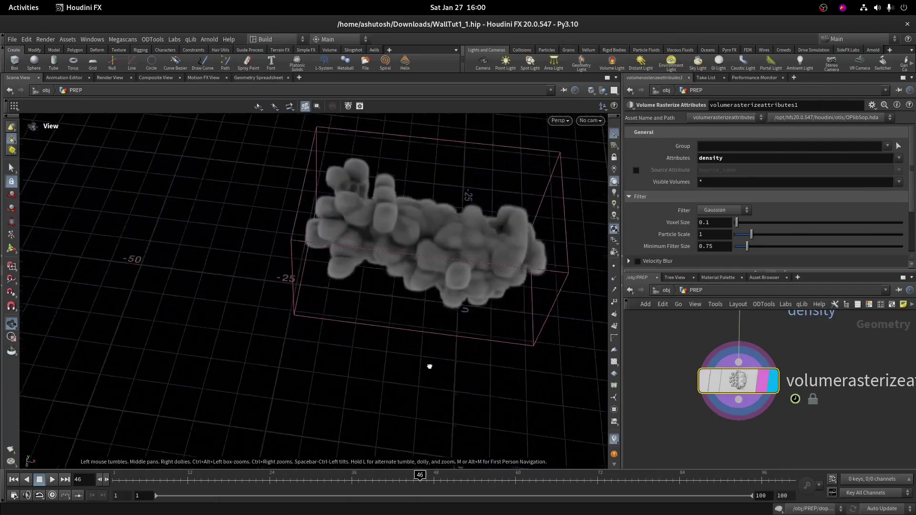
- Set the particle scale of the rasterized volume to 0.1
{"action": "left_click_drag", "start_coordinate": [723, 279], "coordinate": [420, 281]}
{"action": "left_click_drag", "start_coordinate": [718, 234], "coordinate": [617, 236]}
{"action": "type", "text": "0."}
{"action": "key", "text": "Return"}
{"action": "scroll", "coordinate": [420, 286], "scroll_direction": "down", "scroll_amount": 2}
{"action": "left_click_drag", "start_coordinate": [420, 286], "coordinate": [537, 221]}
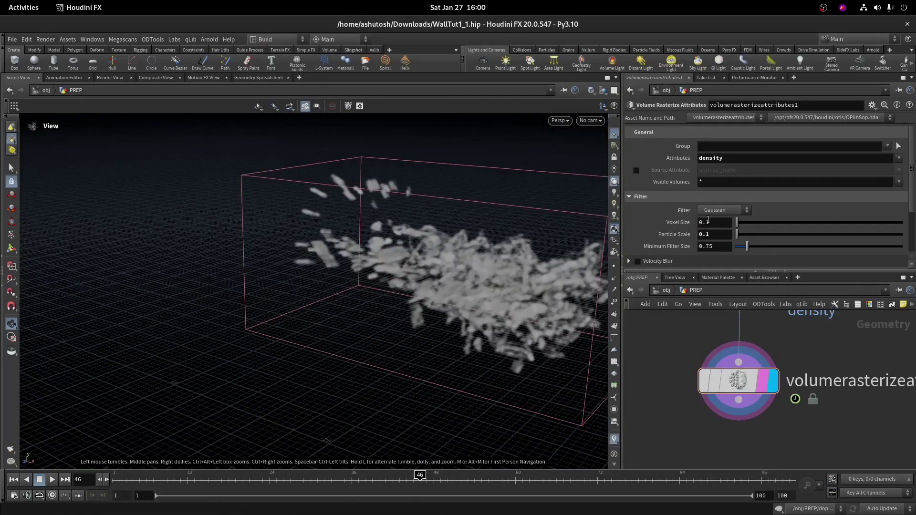
- Set the voxel size to 0.06 and inspect the smoke volume at frame 68
{"action": "type", "text": "0.0"}
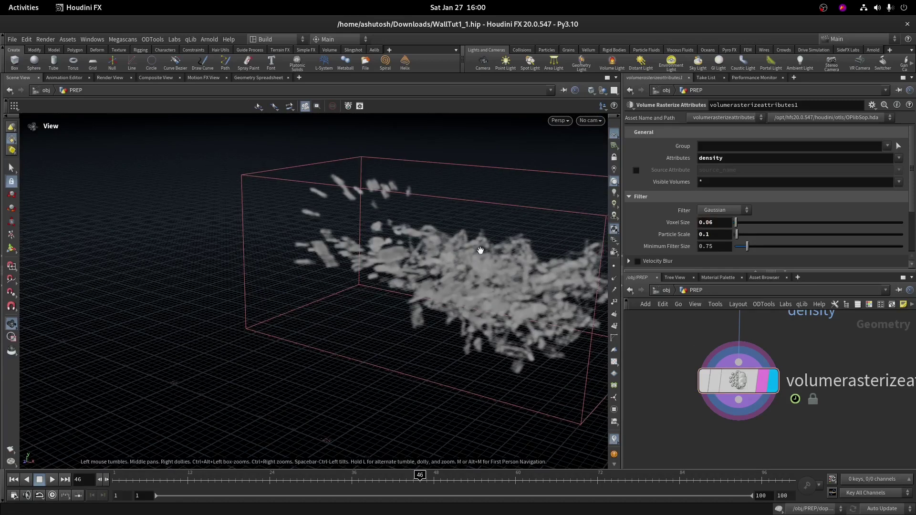
{"action": "type", "text": "6"}
{"action": "key", "text": "Return"}
{"action": "left_click_drag", "start_coordinate": [468, 274], "coordinate": [377, 255]}
{"action": "left_click_drag", "start_coordinate": [306, 482], "coordinate": [570, 475]}
{"action": "left_click_drag", "start_coordinate": [381, 292], "coordinate": [458, 329]}
- Add a File Cache node below the Volume Rasterize Attributes node and name it src_smoke
{"action": "key", "text": "Tab"}
{"action": "type", "text": "filec"}
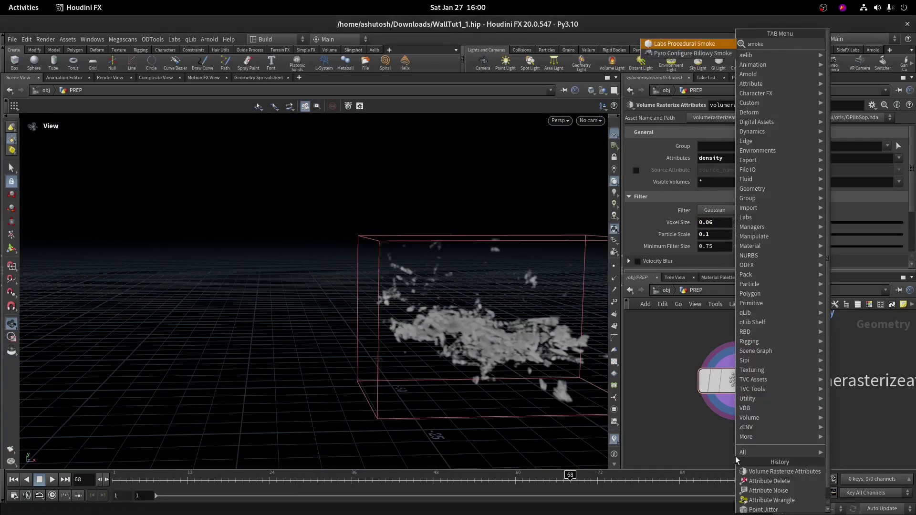
{"action": "key", "text": "Return"}
{"action": "key", "text": "Return"}
{"action": "middle_click_drag", "start_coordinate": [735, 456], "coordinate": [725, 361]}
{"action": "left_click", "coordinate": [798, 375]}
{"action": "type", "text": "src_smoke"}
{"action": "key", "text": "Return"}
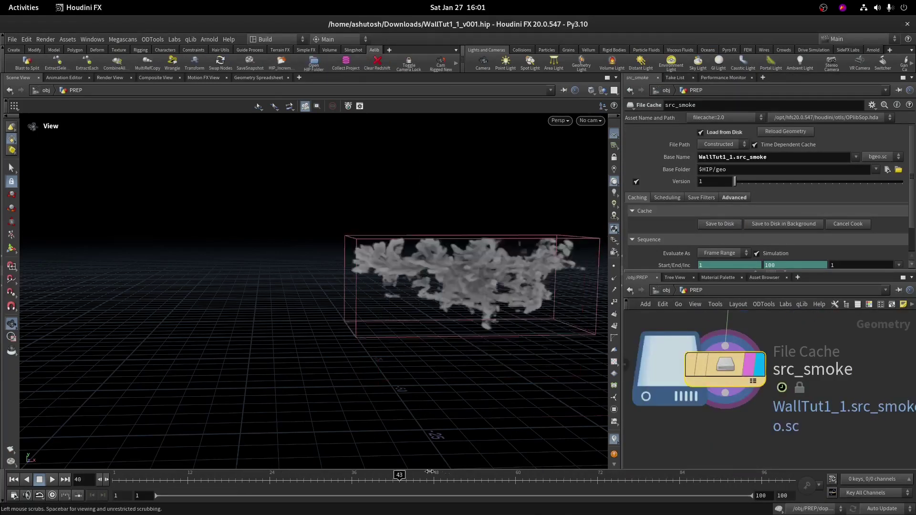
- Attach a Null node to the output of src_smoke and name it OUT_SRC
{"action": "left_click", "coordinate": [726, 393]}
{"action": "key", "text": "Tab"}
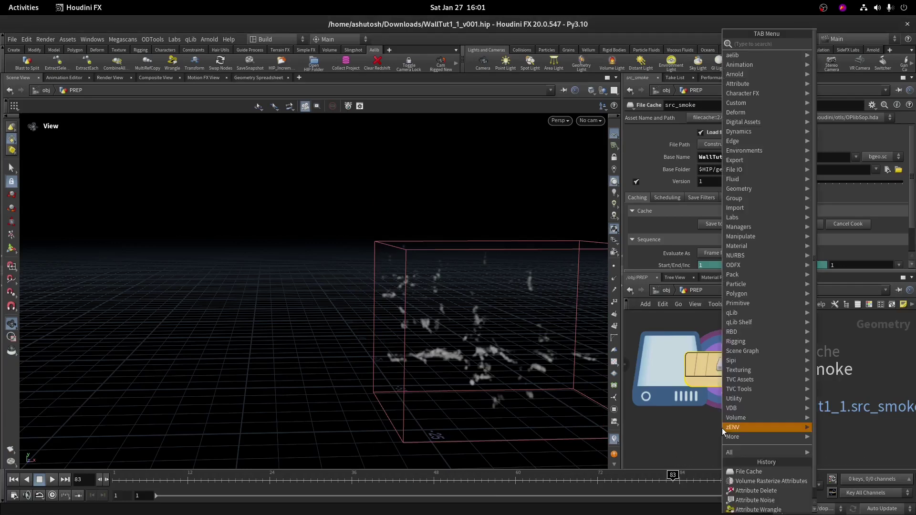
{"action": "type", "text": "null"}
{"action": "key", "text": "Return"}
{"action": "key", "text": "Return"}
{"action": "left_click", "coordinate": [786, 458]}
{"action": "middle_click_drag", "start_coordinate": [819, 453], "coordinate": [814, 355]}
{"action": "left_click", "coordinate": [789, 415]}
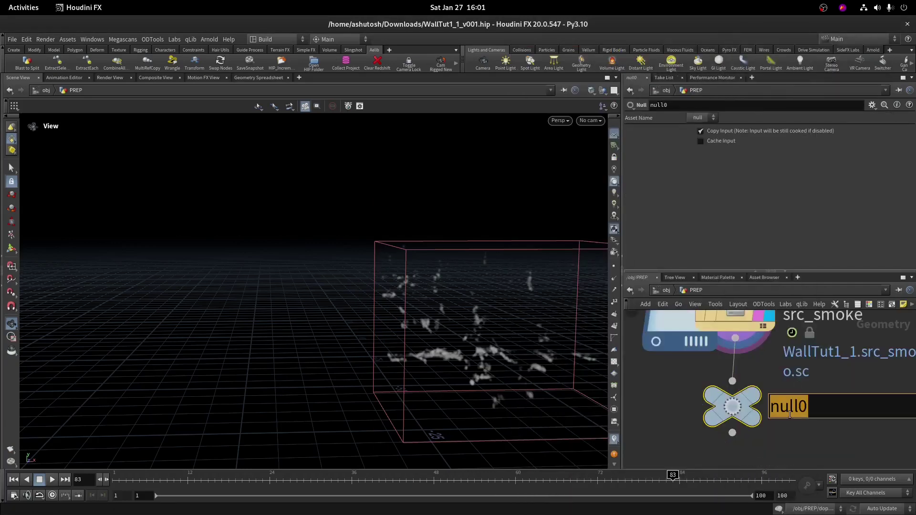
{"action": "type", "text": "SOUT"}
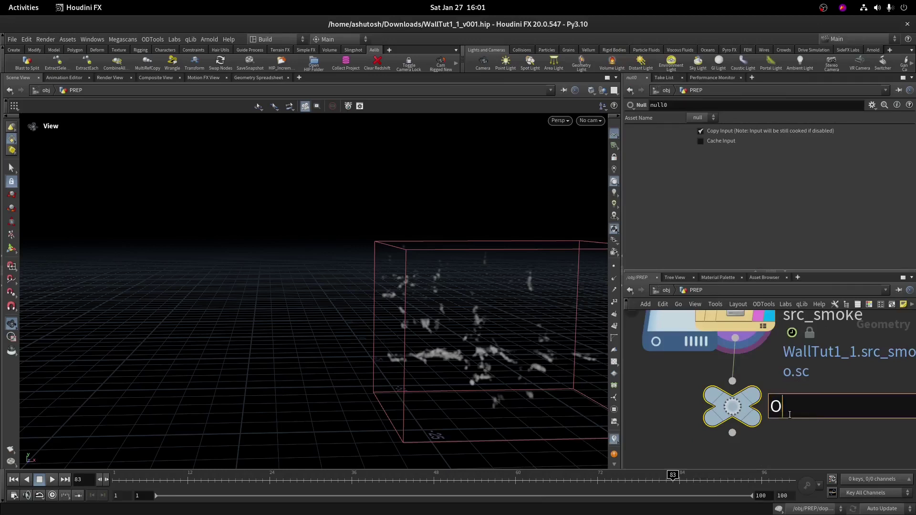
{"action": "type", "text": "RC"}
{"action": "key", "text": "Return"}
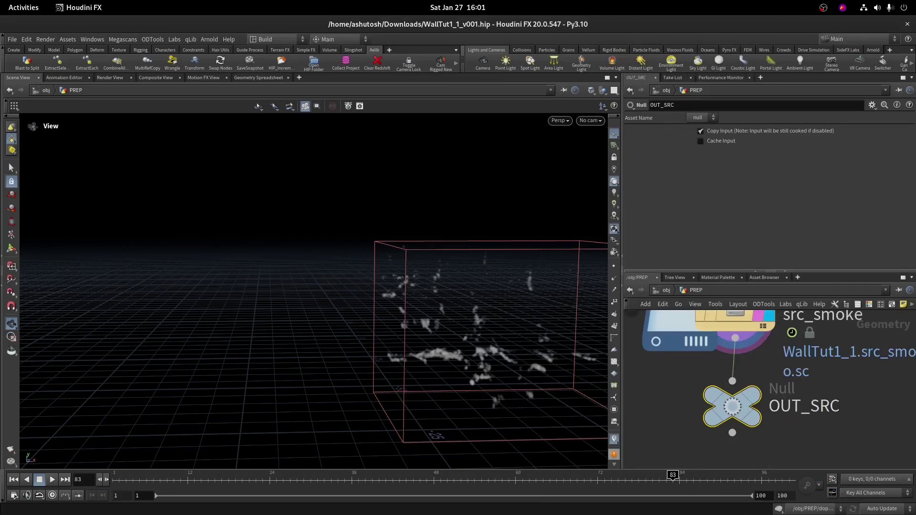
- Branch a Null node off the fractured building geometry into empty network space and display it
{"action": "key", "text": "h"}
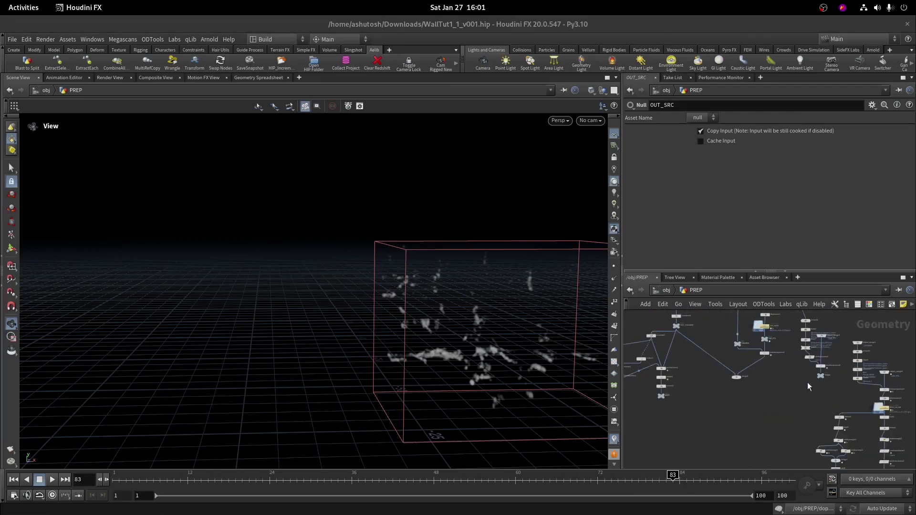
{"action": "scroll", "coordinate": [884, 400], "scroll_direction": "up", "scroll_amount": 6}
{"action": "left_click", "coordinate": [900, 381]}
{"action": "middle_click_drag", "start_coordinate": [648, 415], "coordinate": [732, 370]}
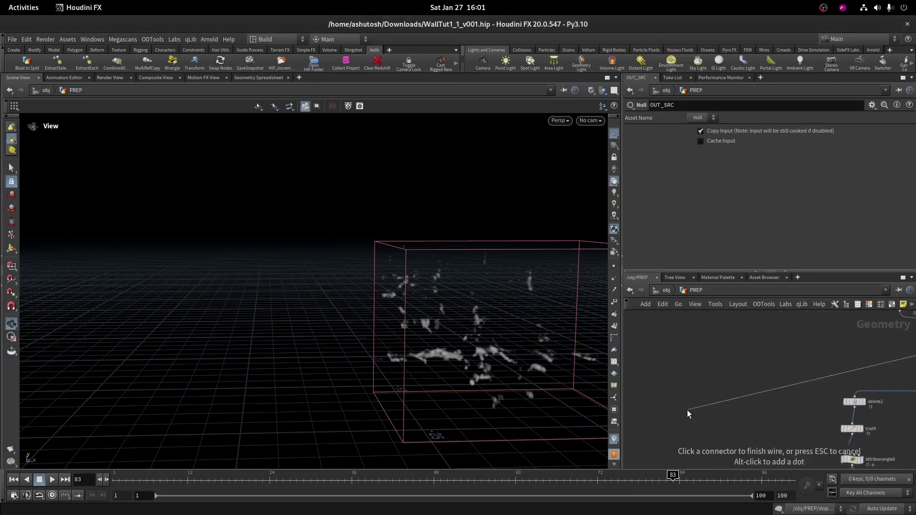
{"action": "key", "text": "Tab"}
{"action": "type", "text": "null"}
{"action": "key", "text": "Return"}
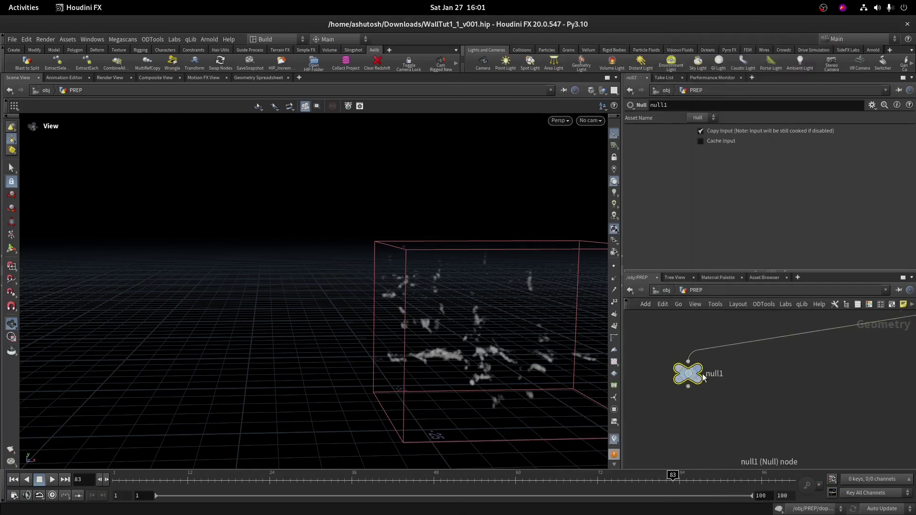
{"action": "left_click", "coordinate": [703, 376]}
- Name the new building null BLDG_collision
{"action": "double_click", "coordinate": [721, 376]}
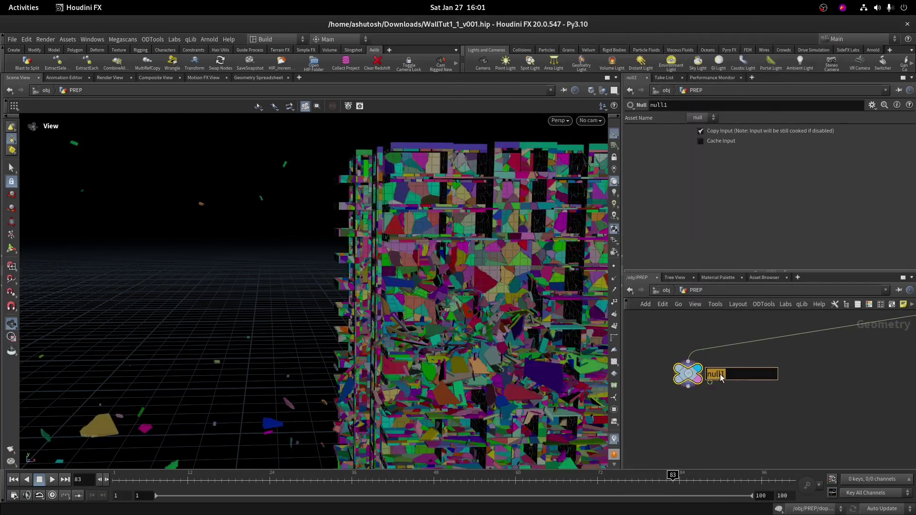
{"action": "type", "text": "BLDG_collisiom"}
{"action": "key", "text": "Return"}
{"action": "scroll", "coordinate": [730, 381], "scroll_direction": "up", "scroll_amount": 3}
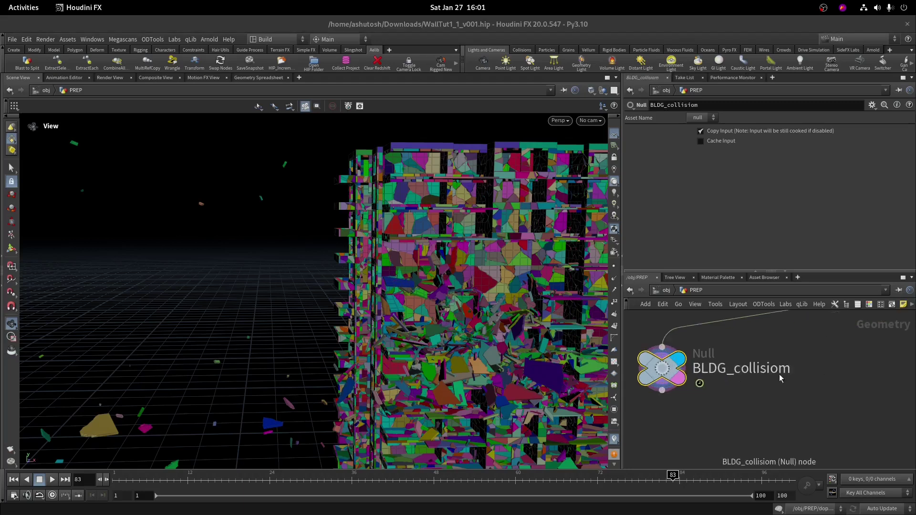
{"action": "left_click", "coordinate": [785, 373]}
{"action": "left_click_drag", "start_coordinate": [793, 373], "coordinate": [784, 374]}
{"action": "type", "text": "n"}
{"action": "key", "text": "Return"}
- Add an Object Merge node near BLDG_collision and reference the ANIM null as its Object 1
{"action": "scroll", "coordinate": [785, 392], "scroll_direction": "down", "scroll_amount": 3}
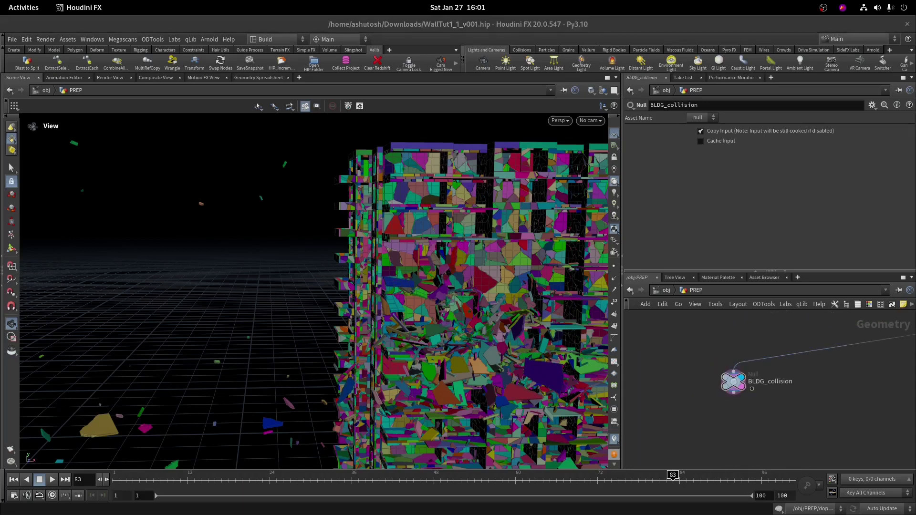
{"action": "scroll", "coordinate": [859, 409], "scroll_direction": "down", "scroll_amount": 5}
{"action": "middle_click_drag", "start_coordinate": [830, 387], "coordinate": [690, 390]}
{"action": "scroll", "coordinate": [780, 394], "scroll_direction": "up", "scroll_amount": 6}
{"action": "scroll", "coordinate": [737, 346], "scroll_direction": "down", "scroll_amount": 2}
{"action": "right_click", "coordinate": [688, 359]}
{"action": "type", "text": "objm"}
{"action": "key", "text": "Return"}
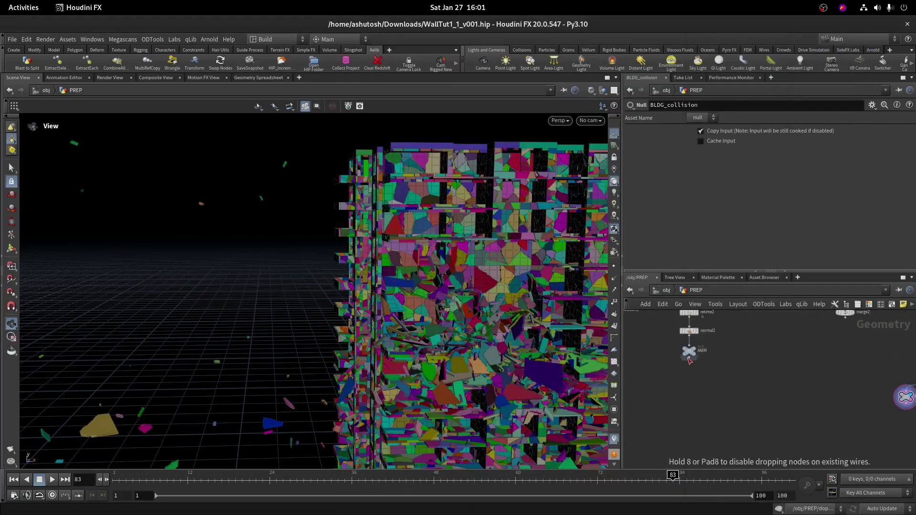
{"action": "left_click", "coordinate": [830, 402]}
{"action": "left_click_drag", "start_coordinate": [688, 351], "coordinate": [773, 157]}
{"action": "middle_click_drag", "start_coordinate": [798, 362], "coordinate": [646, 318]}
{"action": "scroll", "coordinate": [743, 361], "scroll_direction": "up", "scroll_amount": 3}
{"action": "middle_click_drag", "start_coordinate": [742, 362], "coordinate": [826, 335]}
{"action": "scroll", "coordinate": [718, 352], "scroll_direction": "up", "scroll_amount": 3}
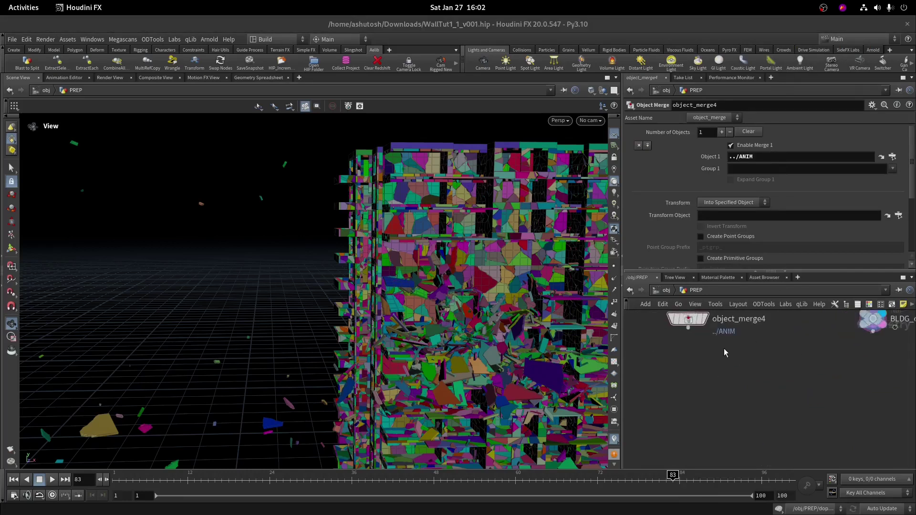
- Append a Trail node to the ANIM object merge, set it to Compute Velocity, display it, and turn on point trail display
{"action": "left_click_drag", "start_coordinate": [675, 319], "coordinate": [677, 351]}
{"action": "key", "text": "Tab"}
{"action": "type", "text": "tra"}
{"action": "key", "text": "Down"}
{"action": "key", "text": "Return"}
{"action": "left_click", "coordinate": [677, 355]}
{"action": "scroll", "coordinate": [668, 353], "scroll_direction": "up", "scroll_amount": 2}
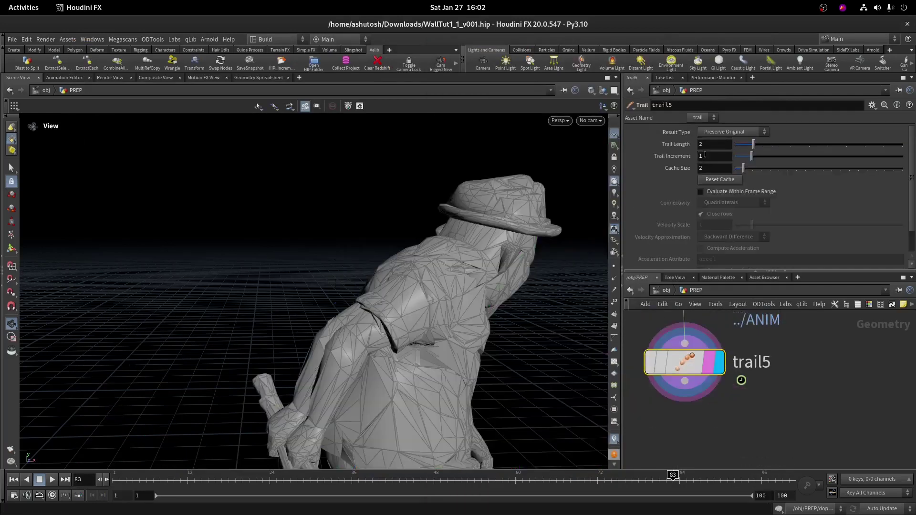
{"action": "left_click", "coordinate": [733, 132]}
{"action": "middle_click_drag", "start_coordinate": [806, 430], "coordinate": [767, 421]}
{"action": "scroll", "coordinate": [768, 421], "scroll_direction": "down", "scroll_amount": 1}
{"action": "left_click", "coordinate": [613, 291]}
- Duplicate the velocity Trail node below BLDG_collision and wire the copy to that null's output
{"action": "scroll", "coordinate": [775, 399], "scroll_direction": "down", "scroll_amount": 3}
{"action": "left_click_drag", "start_coordinate": [735, 388], "coordinate": [863, 396], "text": "alt"}
{"action": "scroll", "coordinate": [869, 376], "scroll_direction": "up", "scroll_amount": 3}
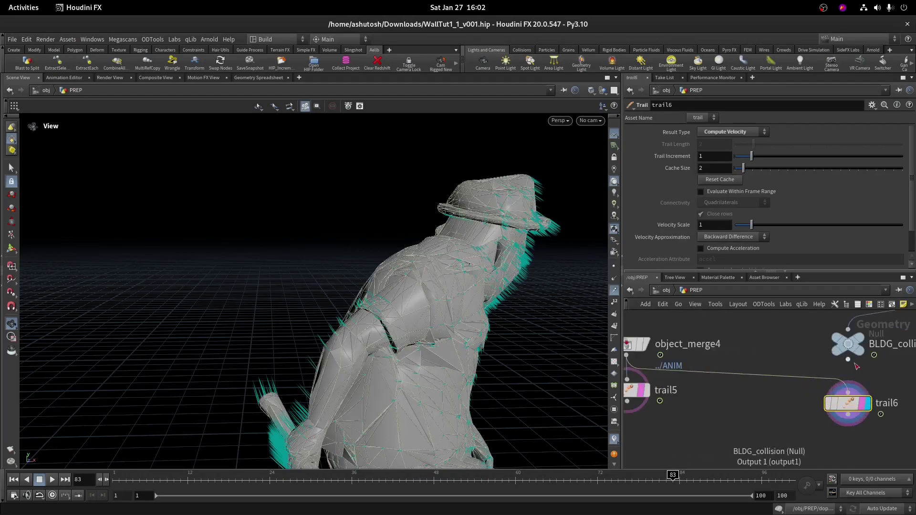
{"action": "left_click_drag", "start_coordinate": [849, 361], "coordinate": [848, 393]}
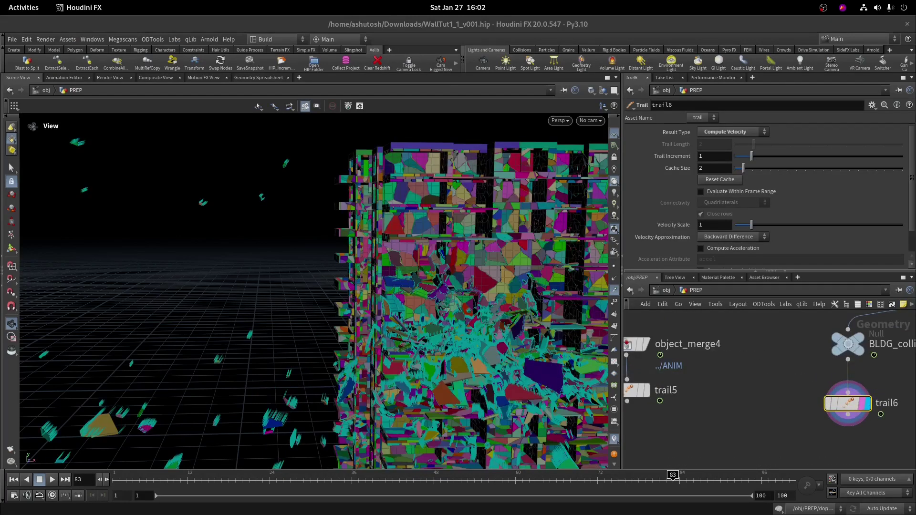
{"action": "left_click_drag", "start_coordinate": [520, 241], "coordinate": [511, 345]}
- Locate the blast7 node that filters pieces by balcony_wall names and copy it
{"action": "scroll", "coordinate": [888, 404], "scroll_direction": "down", "scroll_amount": 3}
{"action": "middle_click_drag", "start_coordinate": [888, 405], "coordinate": [759, 394]}
{"action": "middle_click_drag", "start_coordinate": [759, 394], "coordinate": [780, 425]}
{"action": "scroll", "coordinate": [781, 425], "scroll_direction": "up", "scroll_amount": 3}
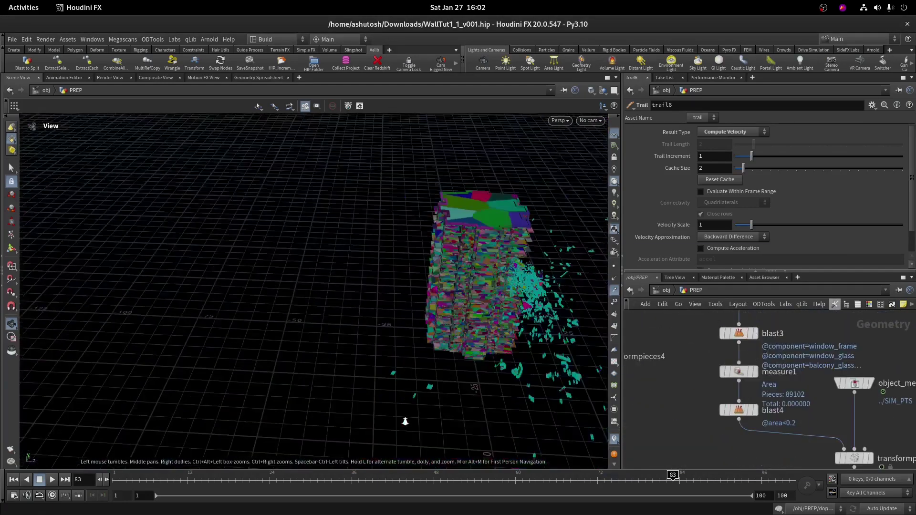
{"action": "left_click_drag", "start_coordinate": [405, 421], "coordinate": [336, 382]}
{"action": "mouse_move", "coordinate": [758, 376]}
{"action": "middle_mouse_down"}
{"action": "mouse_move", "coordinate": [796, 390]}
{"action": "mouse_move", "coordinate": [775, 377]}
{"action": "middle_mouse_up"}
{"action": "scroll", "coordinate": [796, 390], "scroll_direction": "up", "scroll_amount": 1}
{"action": "scroll", "coordinate": [811, 401], "scroll_direction": "down", "scroll_amount": 4}
{"action": "middle_click_drag", "start_coordinate": [893, 453], "coordinate": [820, 407]}
{"action": "scroll", "coordinate": [851, 391], "scroll_direction": "down", "scroll_amount": 5}
{"action": "scroll", "coordinate": [747, 420], "scroll_direction": "up", "scroll_amount": 8}
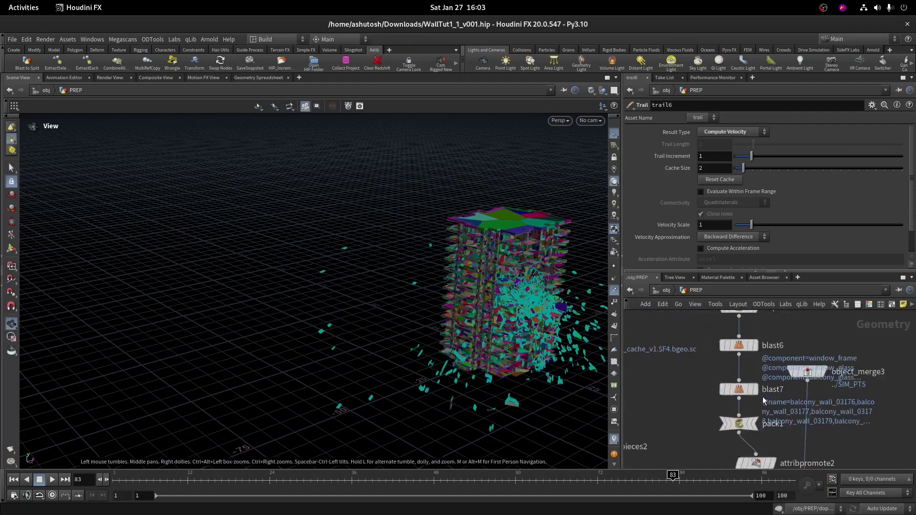
{"action": "left_click", "coordinate": [757, 391]}
{"action": "left_click_drag", "start_coordinate": [529, 282], "coordinate": [589, 334]}
{"action": "left_click_drag", "start_coordinate": [678, 384], "coordinate": [762, 421]}
{"action": "left_click", "coordinate": [747, 390]}
{"action": "key", "text": "ctrl+c"}
- Paste the Blast node below the building's Trail node, wire it in, and display it
{"action": "scroll", "coordinate": [755, 389], "scroll_direction": "down", "scroll_amount": 4}
{"action": "middle_click_drag", "start_coordinate": [764, 386], "coordinate": [849, 186]}
{"action": "scroll", "coordinate": [744, 382], "scroll_direction": "up", "scroll_amount": 3}
{"action": "scroll", "coordinate": [735, 408], "scroll_direction": "up", "scroll_amount": 1}
{"action": "key", "text": "ctrl+v"}
{"action": "left_click_drag", "start_coordinate": [727, 385], "coordinate": [725, 358]}
{"action": "left_click_drag", "start_coordinate": [534, 325], "coordinate": [437, 243]}
{"action": "scroll", "coordinate": [772, 374], "scroll_direction": "down", "scroll_amount": 3}
{"action": "middle_click_drag", "start_coordinate": [771, 374], "coordinate": [779, 371]}
{"action": "left_click_drag", "start_coordinate": [790, 439], "coordinate": [720, 327]}
{"action": "key", "text": "l"}
{"action": "left_click_drag", "start_coordinate": [754, 377], "coordinate": [746, 344]}
{"action": "left_click", "coordinate": [715, 372]}
{"action": "scroll", "coordinate": [759, 369], "scroll_direction": "up", "scroll_amount": 3}
{"action": "left_click_drag", "start_coordinate": [728, 377], "coordinate": [730, 410]}
- Append a VDB from Polygons node to the pasted Blast node and display it
{"action": "mouse_move", "coordinate": [821, 301]}
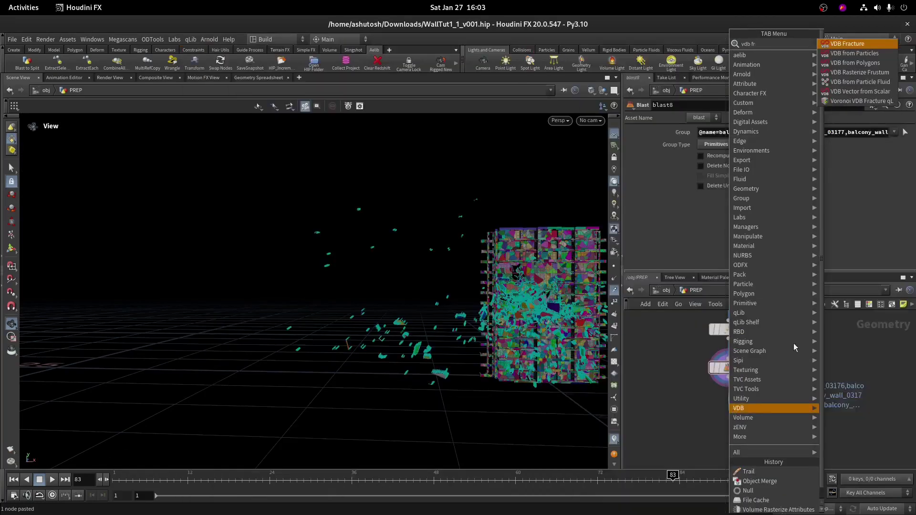
{"action": "left_click", "coordinate": [869, 67]}
{"action": "scroll", "coordinate": [738, 425], "scroll_direction": "up", "scroll_amount": 1}
{"action": "left_click", "coordinate": [747, 409]}
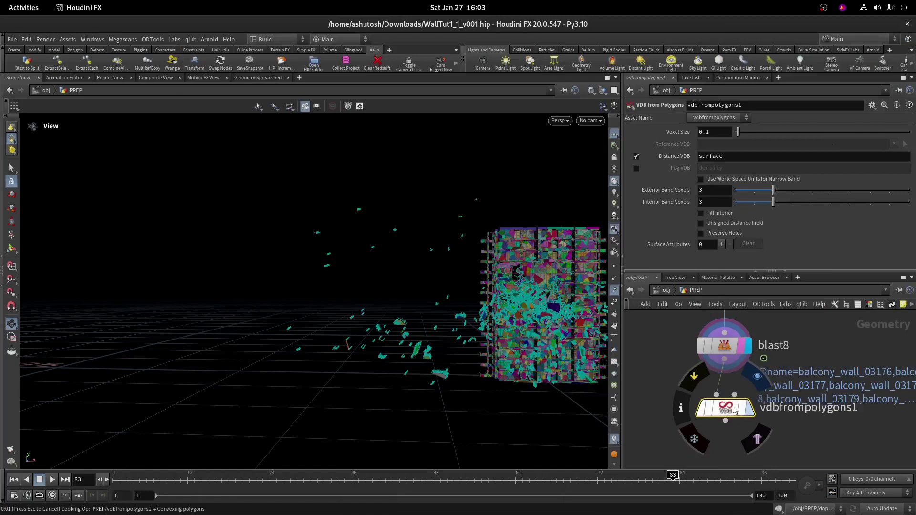
{"action": "left_click_drag", "start_coordinate": [450, 330], "coordinate": [469, 268]}
{"action": "right_click_drag", "start_coordinate": [469, 267], "coordinate": [642, 216]}
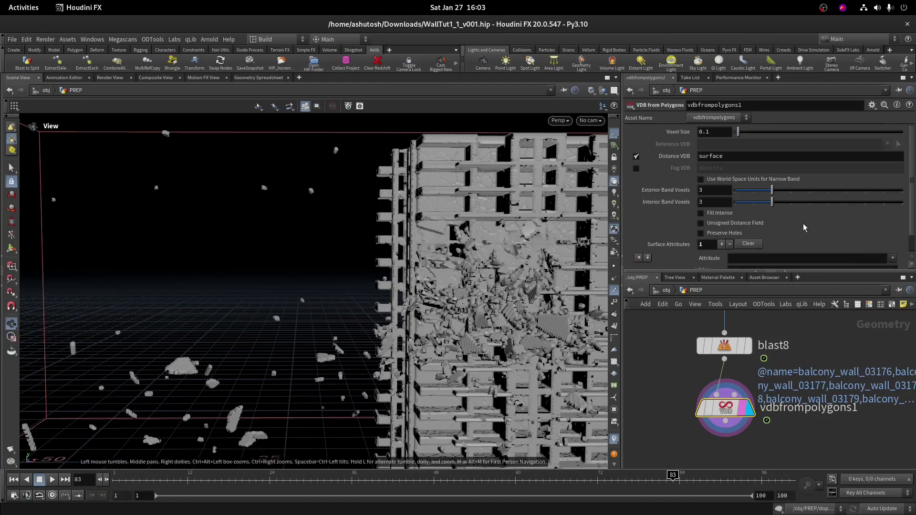
- Set the building VDB's surface attribute to point.v with vector type Displacement/Velocity/Acceleration
{"action": "scroll", "coordinate": [779, 240], "scroll_direction": "down", "scroll_amount": 1}
{"action": "left_click", "coordinate": [892, 237]}
{"action": "left_click", "coordinate": [839, 245]}
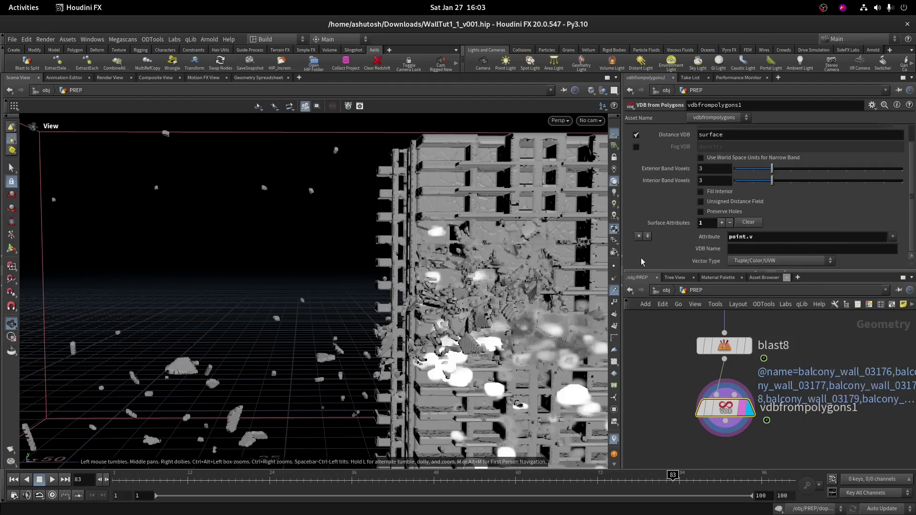
{"action": "left_click", "coordinate": [761, 263]}
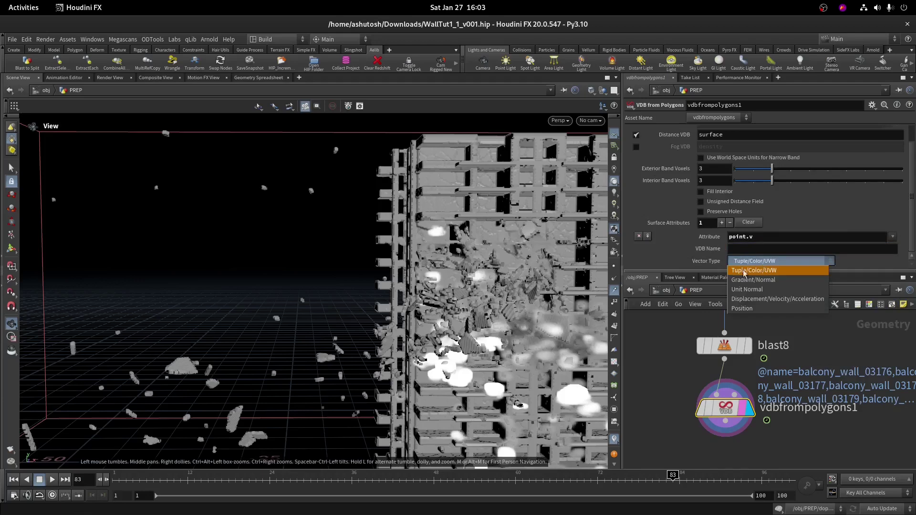
{"action": "left_click", "coordinate": [778, 300]}
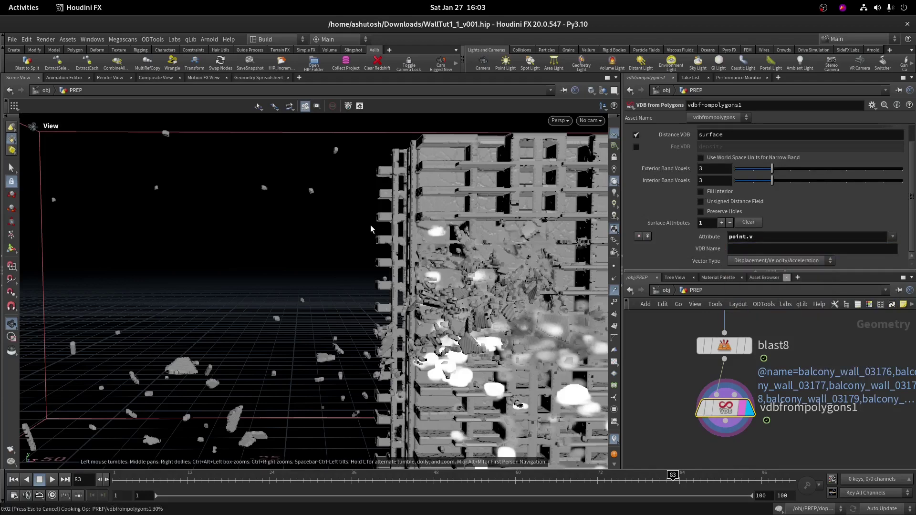
{"action": "right_click_drag", "start_coordinate": [370, 225], "coordinate": [374, 270]}
{"action": "left_click_drag", "start_coordinate": [374, 270], "coordinate": [290, 273]}
{"action": "right_click_drag", "start_coordinate": [289, 274], "coordinate": [383, 395]}
{"action": "left_click_drag", "start_coordinate": [382, 394], "coordinate": [441, 285]}
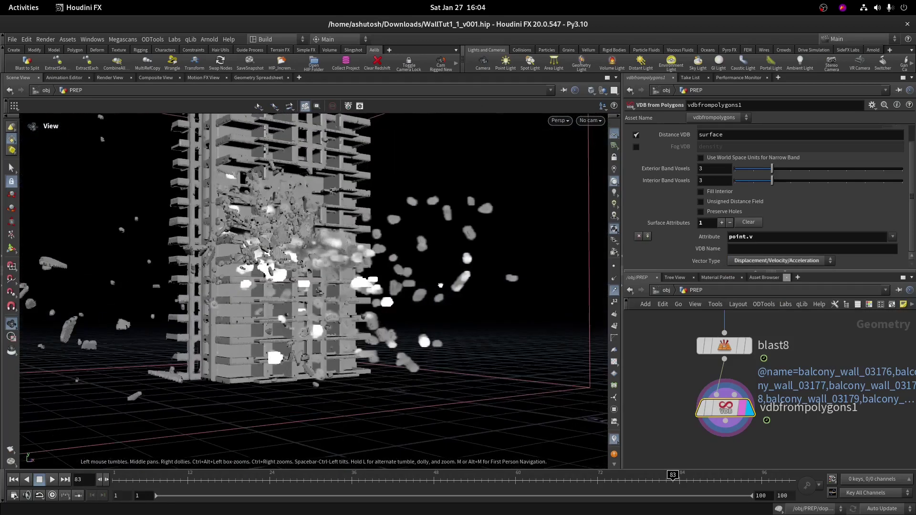
- Duplicate the VDB from Polygons node below the ANIM branch's Trail node, wire it in, and display the character VDB
{"action": "scroll", "coordinate": [802, 387], "scroll_direction": "down", "scroll_amount": 5}
{"action": "left_click_drag", "start_coordinate": [809, 406], "coordinate": [742, 314]}
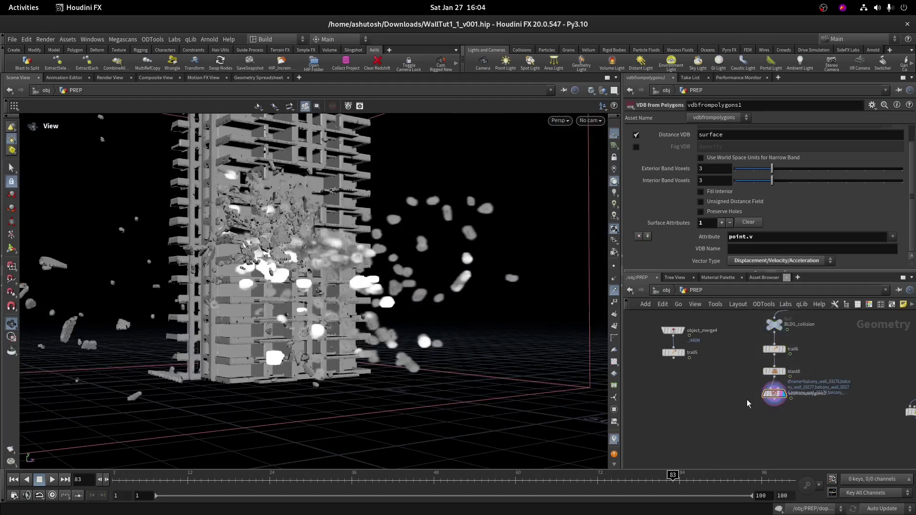
{"action": "left_click_drag", "start_coordinate": [770, 396], "coordinate": [713, 391], "text": "alt"}
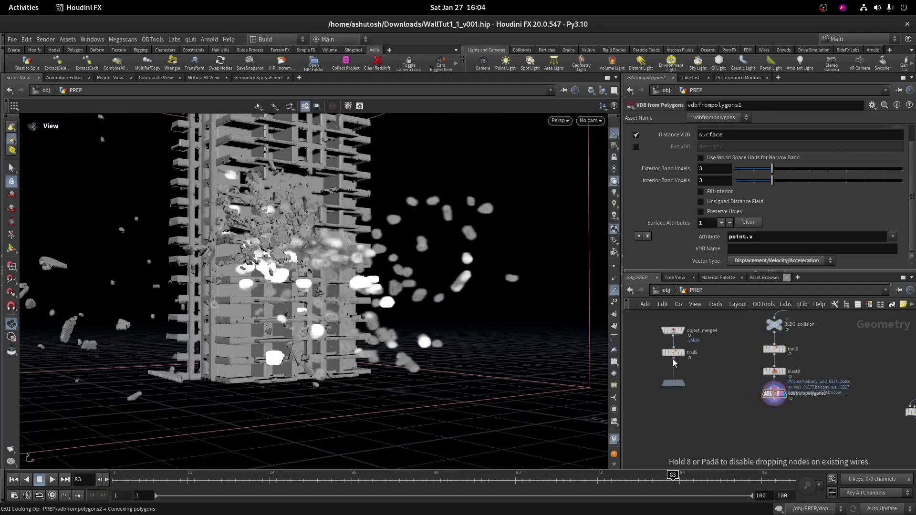
{"action": "scroll", "coordinate": [640, 386], "scroll_direction": "up", "scroll_amount": 3}
{"action": "left_click_drag", "start_coordinate": [697, 344], "coordinate": [688, 388]}
{"action": "left_click_drag", "start_coordinate": [470, 313], "coordinate": [557, 316]}
{"action": "scroll", "coordinate": [744, 370], "scroll_direction": "down", "scroll_amount": 3}
{"action": "scroll", "coordinate": [787, 412], "scroll_direction": "up", "scroll_amount": 3}
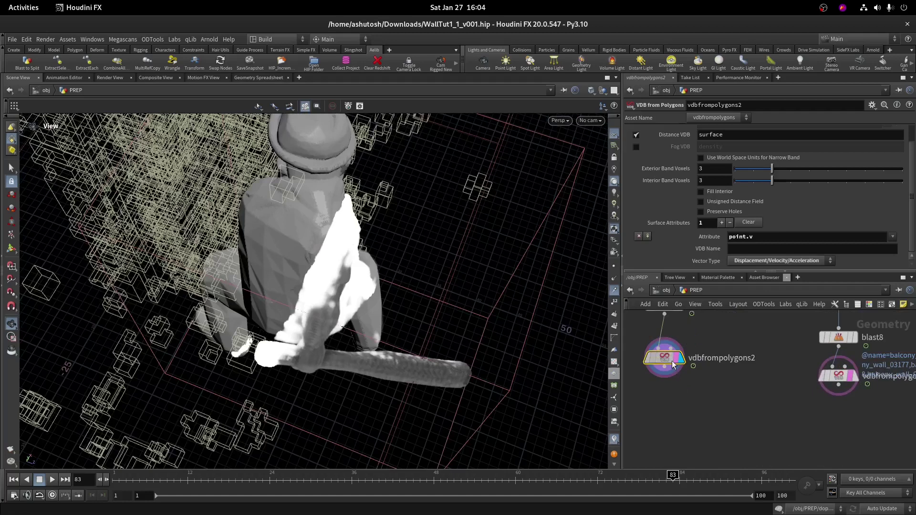
- Append a File Cache node to the character's VDB from Polygons node and name it vdb_collsion_char
{"action": "left_click", "coordinate": [664, 367]}
{"action": "key", "text": "Tab"}
{"action": "type", "text": "filec"}
{"action": "key", "text": "Return"}
{"action": "left_click", "coordinate": [664, 411]}
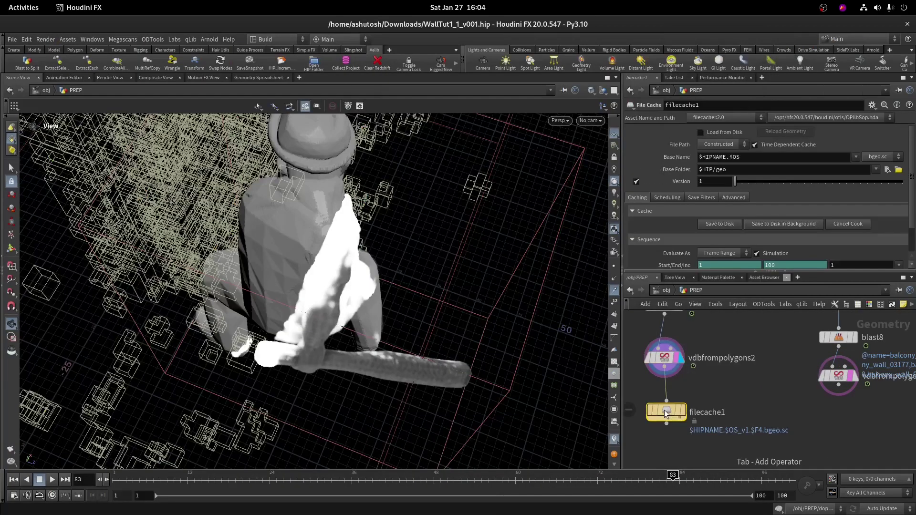
{"action": "double_click", "coordinate": [722, 414]}
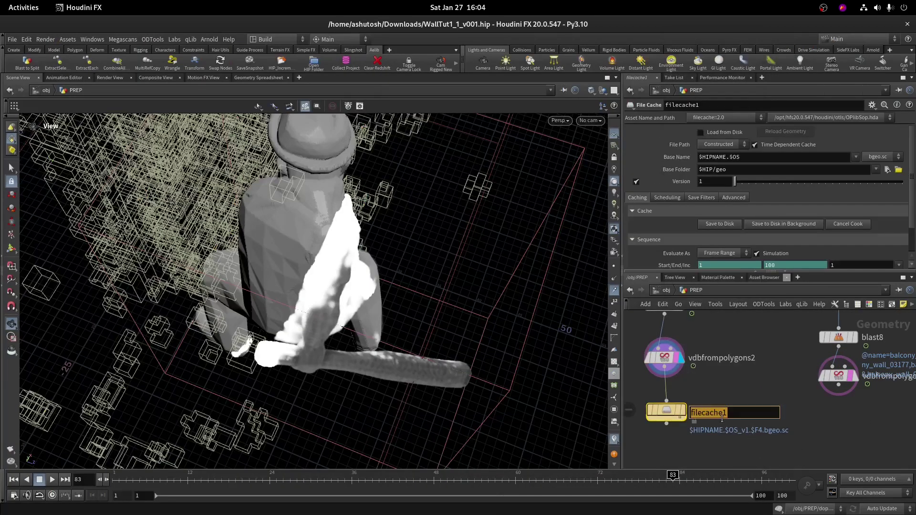
{"action": "type", "text": "vdb_collsion_char"}
{"action": "key", "text": "Return"}
- Display vdb_collsion_char and save its frame range to disk
{"action": "scroll", "coordinate": [649, 373], "scroll_direction": "up", "scroll_amount": 3}
{"action": "left_click", "coordinate": [711, 440]}
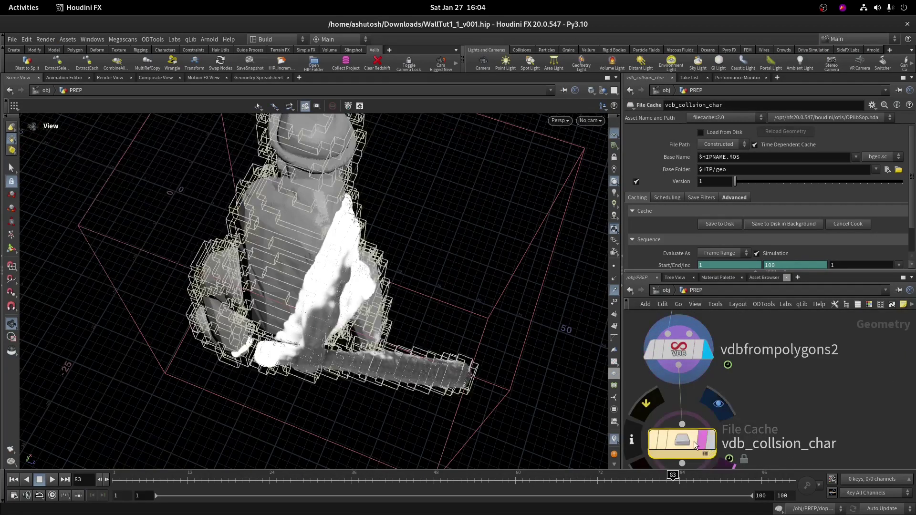
{"action": "left_click", "coordinate": [710, 227]}
{"action": "scroll", "coordinate": [775, 371], "scroll_direction": "down", "scroll_amount": 3}
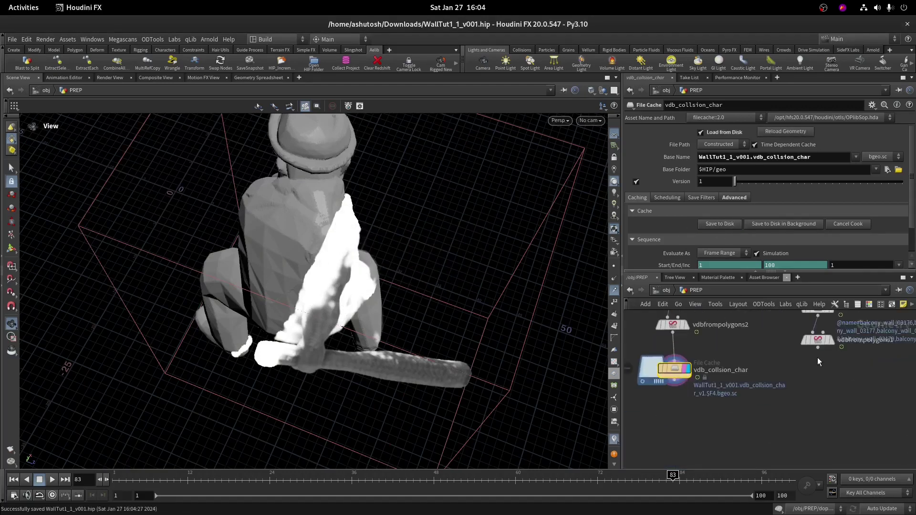
- Append a File Cache node to the building's VDB from Polygons node and name it vdb_collsion_bldg
{"action": "right_click", "coordinate": [819, 364]}
{"action": "left_click", "coordinate": [771, 463]}
{"action": "scroll", "coordinate": [842, 383], "scroll_direction": "up", "scroll_amount": 3}
{"action": "left_click", "coordinate": [860, 366]}
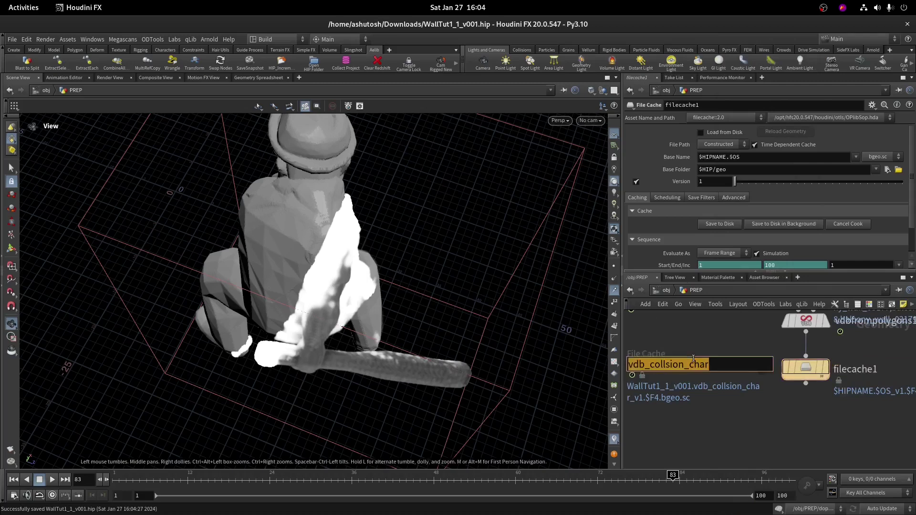
{"action": "left_click", "coordinate": [873, 369]}
{"action": "type", "text": "vdb_collsion_c"}
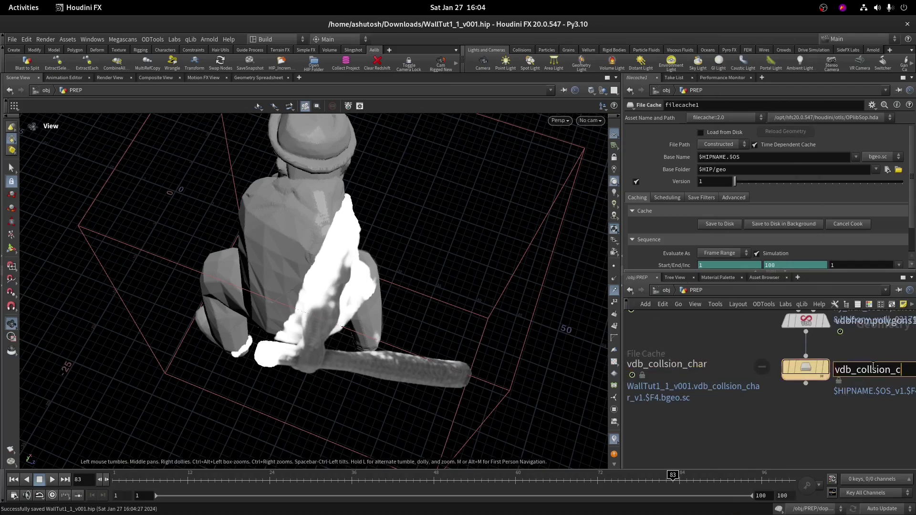
{"action": "type", "text": "ldg"}
{"action": "key", "text": "Return"}
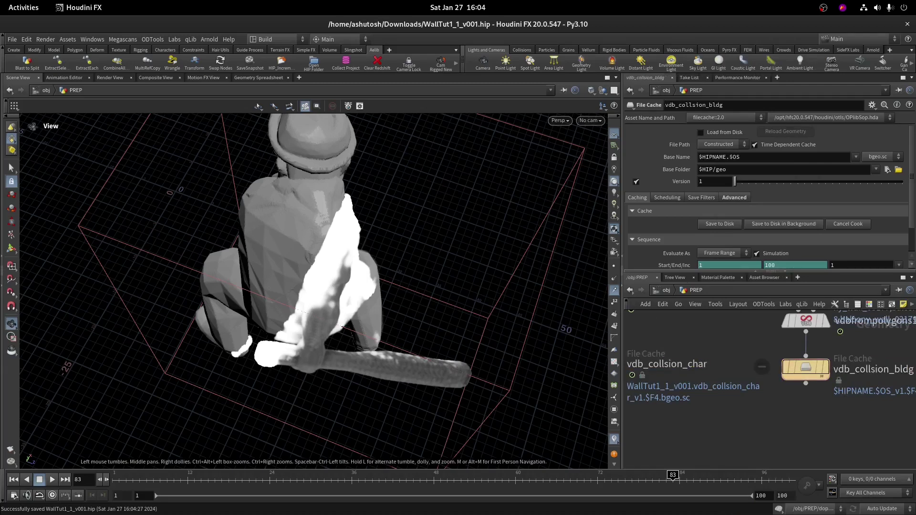
- Display vdb_collsion_bldg and save its frame range to disk
{"action": "middle_click_drag", "start_coordinate": [836, 381], "coordinate": [754, 383]}
{"action": "scroll", "coordinate": [754, 382], "scroll_direction": "up", "scroll_amount": 4}
{"action": "left_click", "coordinate": [721, 361]}
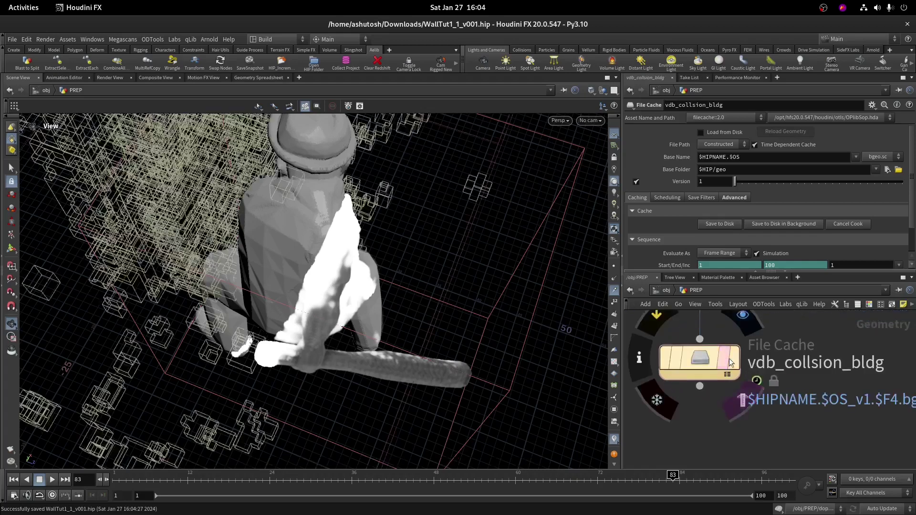
{"action": "left_click", "coordinate": [734, 362]}
{"action": "scroll", "coordinate": [496, 296], "scroll_direction": "down", "scroll_amount": 5}
{"action": "left_click_drag", "start_coordinate": [491, 296], "coordinate": [367, 213]}
{"action": "left_click", "coordinate": [731, 225]}
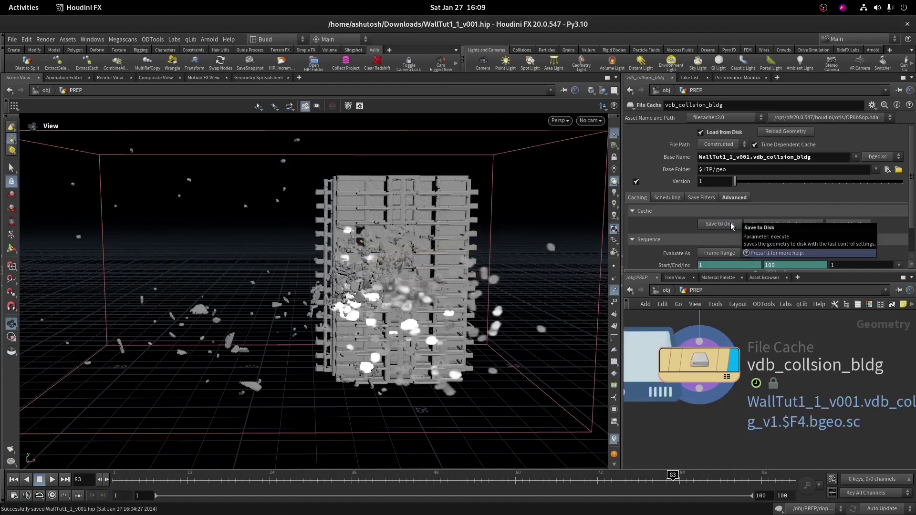
- Scrub to frame 89 and inspect the cached building collision VDB
{"action": "scroll", "coordinate": [733, 376], "scroll_direction": "up", "scroll_amount": 2}
{"action": "left_click_drag", "start_coordinate": [673, 479], "coordinate": [714, 478]}
{"action": "scroll", "coordinate": [731, 376], "scroll_direction": "down", "scroll_amount": 5}
{"action": "scroll", "coordinate": [306, 305], "scroll_direction": "down", "scroll_amount": 6}
{"action": "left_click_drag", "start_coordinate": [220, 331], "coordinate": [239, 272]}
- Attach a Null node to the output of vdb_collsion_char and name it OUT_CHAR_VDB
{"action": "scroll", "coordinate": [785, 428], "scroll_direction": "down", "scroll_amount": 3}
{"action": "scroll", "coordinate": [668, 386], "scroll_direction": "up", "scroll_amount": 2}
{"action": "left_click", "coordinate": [656, 377]}
{"action": "key", "text": "Tab"}
{"action": "type", "text": "null"}
{"action": "key", "text": "Return"}
{"action": "left_click", "coordinate": [655, 400]}
{"action": "scroll", "coordinate": [669, 402], "scroll_direction": "up", "scroll_amount": 3}
{"action": "left_click", "coordinate": [669, 403]}
{"action": "left_click_drag", "start_coordinate": [670, 403], "coordinate": [673, 404]}
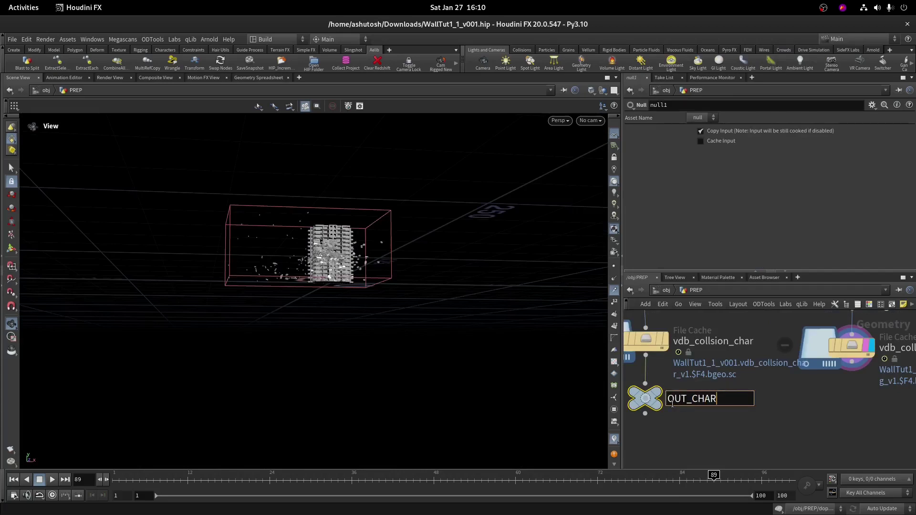
{"action": "type", "text": "OUT_CHAR_VDB"}
{"action": "key", "text": "Return"}
- Duplicate the OUT_CHAR_VDB null below vdb_collsion_bldg and name the copy OUT_BLDG_VDB
{"action": "left_click_drag", "start_coordinate": [658, 402], "coordinate": [860, 420], "text": "alt"}
{"action": "middle_click_drag", "start_coordinate": [862, 419], "coordinate": [673, 391]}
{"action": "scroll", "coordinate": [674, 390], "scroll_direction": "up", "scroll_amount": 3}
{"action": "left_click", "coordinate": [725, 390]}
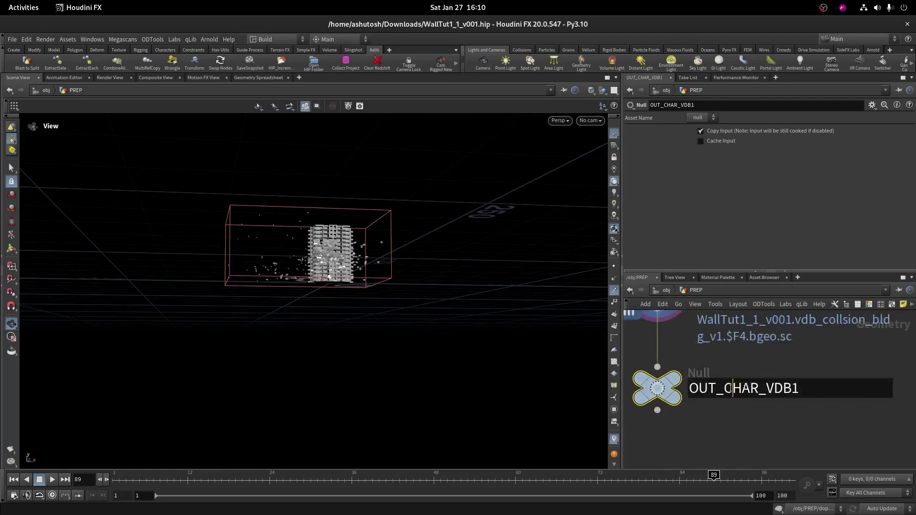
{"action": "left_click_drag", "start_coordinate": [724, 390], "coordinate": [760, 395]}
{"action": "type", "text": "BLDG"}
{"action": "left_click", "coordinate": [799, 389]}
{"action": "key", "text": "BackSpace"}
{"action": "key", "text": "Return"}
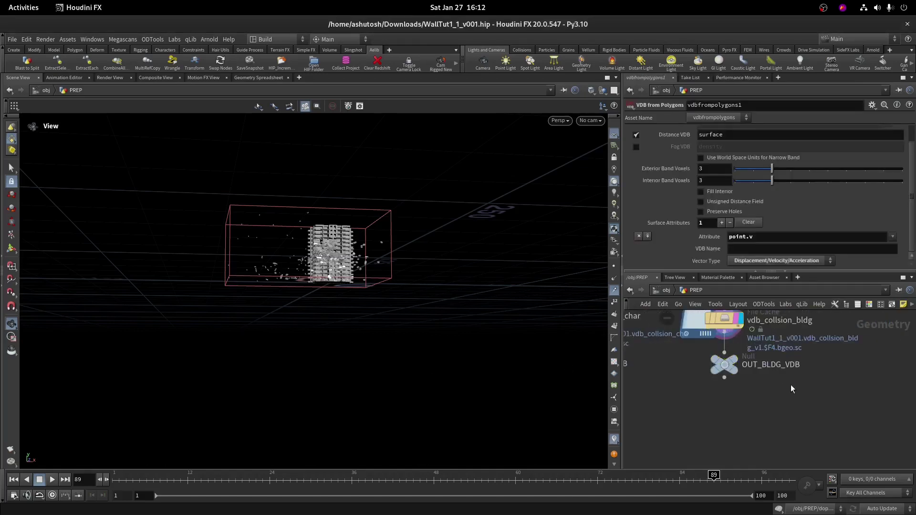
- Add a DOP Network node below the OUT_SRC null
{"action": "key", "text": "h"}
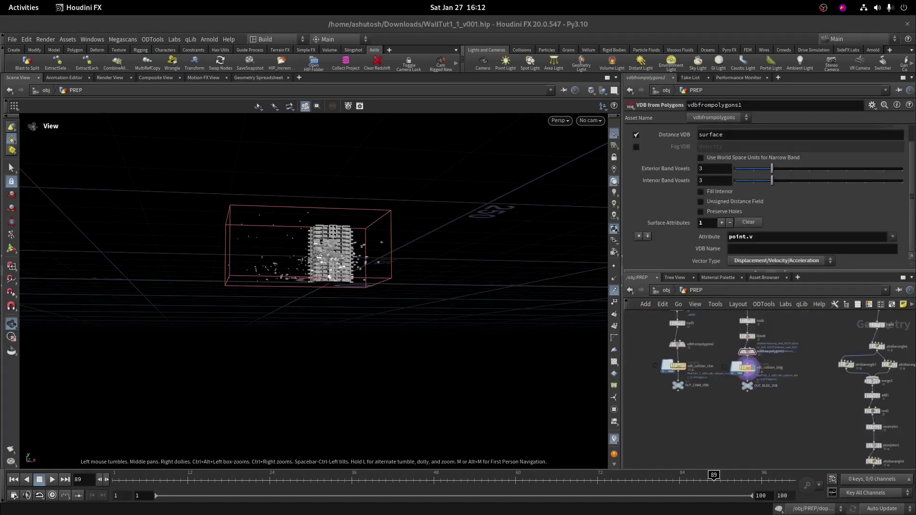
{"action": "scroll", "coordinate": [809, 327], "scroll_direction": "up", "scroll_amount": 5}
{"action": "key", "text": "Tab"}
{"action": "type", "text": "dop"}
{"action": "key", "text": "Down"}
{"action": "key", "text": "Return"}
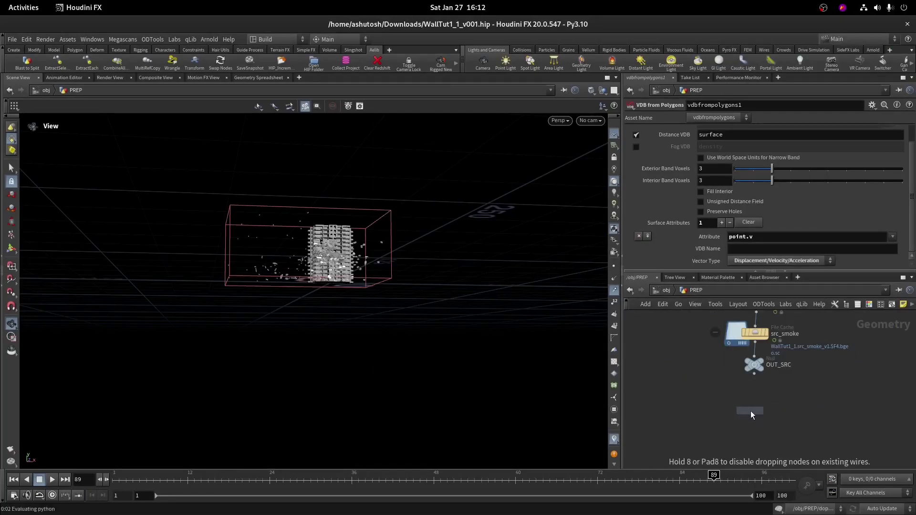
{"action": "left_click", "coordinate": [751, 411]}
{"action": "scroll", "coordinate": [757, 412], "scroll_direction": "up", "scroll_amount": 2}
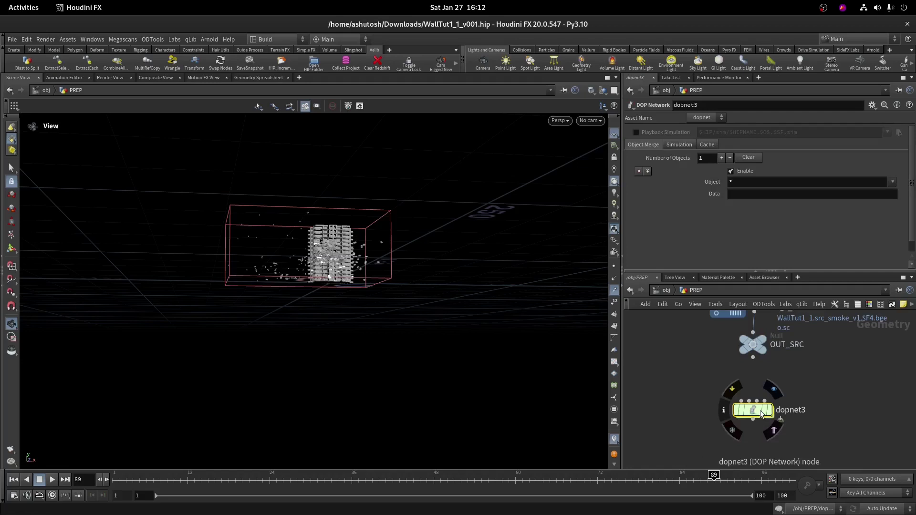
- Display the new DOP Network and wire OUT_SRC into its first input
{"action": "scroll", "coordinate": [351, 274], "scroll_direction": "up", "scroll_amount": 5}
{"action": "middle_click_drag", "start_coordinate": [387, 219], "coordinate": [582, 315]}
{"action": "left_click_drag", "start_coordinate": [581, 315], "coordinate": [515, 329]}
{"action": "middle_click_drag", "start_coordinate": [515, 329], "coordinate": [329, 201]}
{"action": "left_click_drag", "start_coordinate": [329, 201], "coordinate": [520, 318]}
{"action": "scroll", "coordinate": [536, 297], "scroll_direction": "down", "scroll_amount": 5}
{"action": "scroll", "coordinate": [520, 320], "scroll_direction": "up", "scroll_amount": 4}
{"action": "scroll", "coordinate": [711, 358], "scroll_direction": "up", "scroll_amount": 3}
{"action": "left_click", "coordinate": [798, 436]}
{"action": "left_click_drag", "start_coordinate": [774, 360], "coordinate": [744, 417]}
{"action": "left_click", "coordinate": [746, 419]}
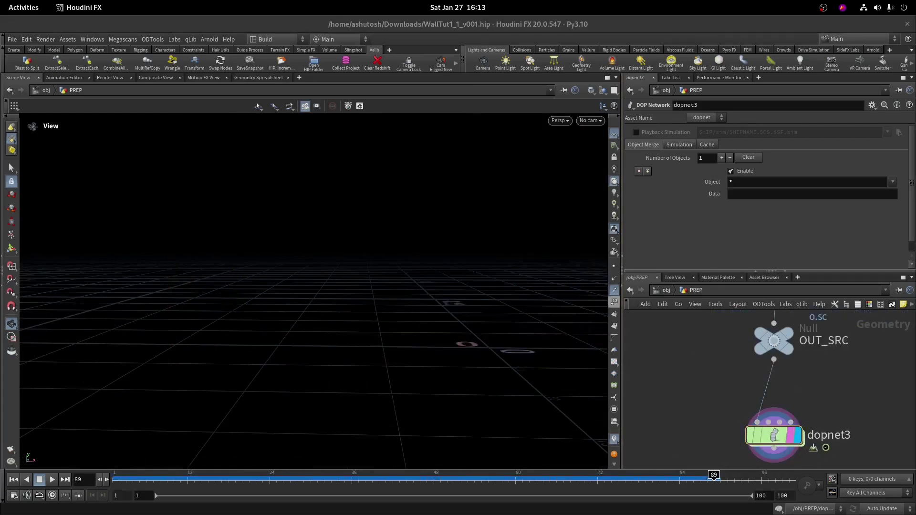
- Enter the new DOP Network at frame 1 and enlarge the network editor over the parameter area
{"action": "double_click", "coordinate": [774, 435]}
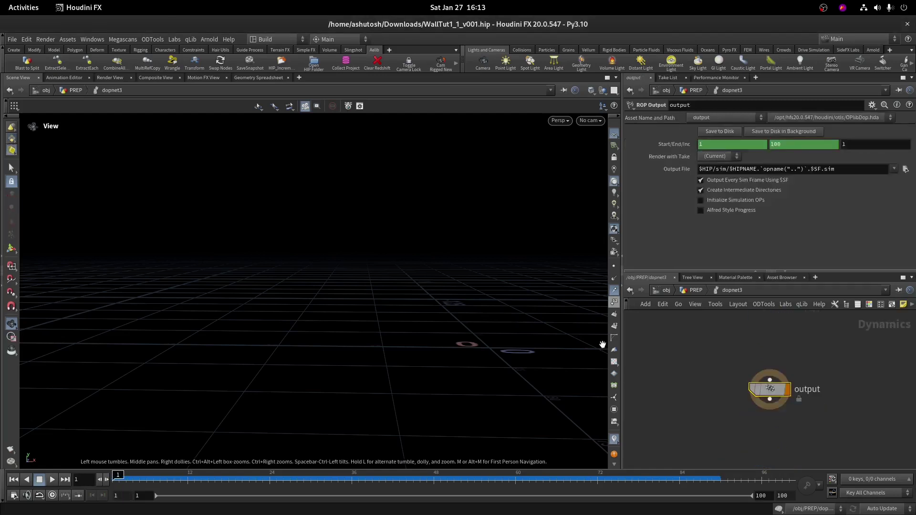
{"action": "left_click_drag", "start_coordinate": [623, 358], "coordinate": [423, 344]}
{"action": "left_click", "coordinate": [655, 271]}
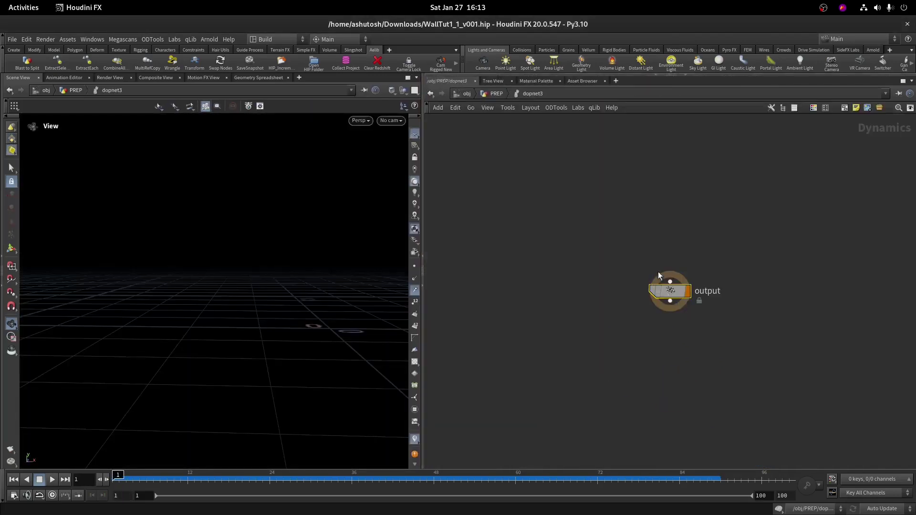
{"action": "scroll", "coordinate": [672, 289], "scroll_direction": "up", "scroll_amount": 2}
- Make room above the output node and add a Pyro Solver wired into it
{"action": "left_click_drag", "start_coordinate": [673, 294], "coordinate": [673, 360]}
{"action": "key", "text": "Tab"}
{"action": "type", "text": "p"}
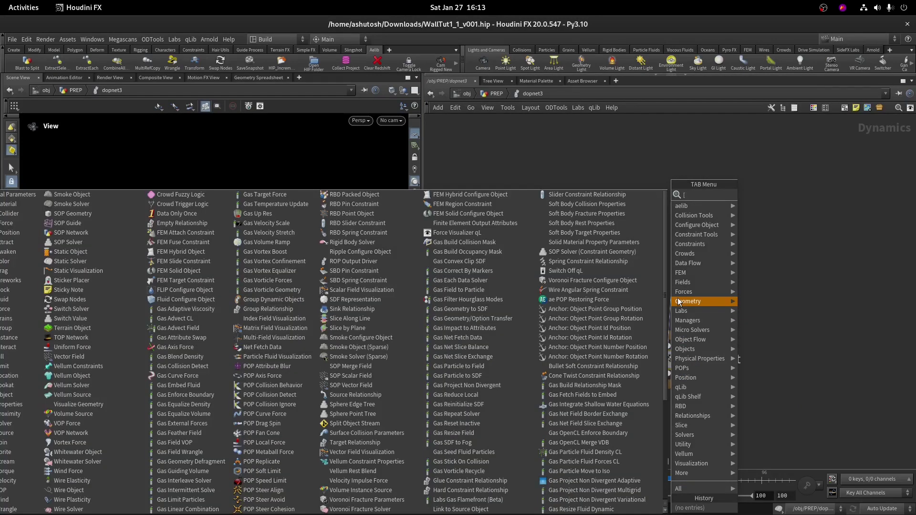
{"action": "type", "text": "yro"}
{"action": "key", "text": "Return"}
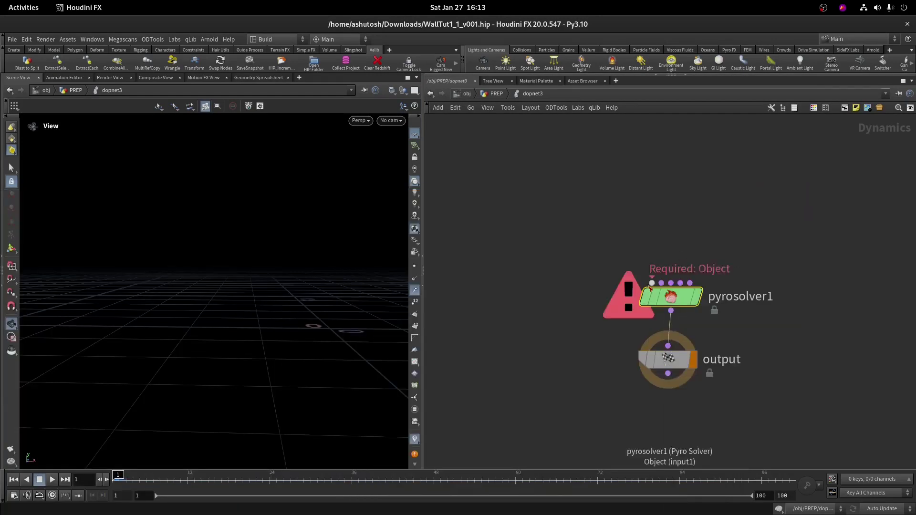
- Add a Smoke Object node wired into the Pyro Solver's object input
{"action": "key", "text": "Tab"}
{"action": "type", "text": "smoke"}
{"action": "key", "text": "Return"}
{"action": "left_click", "coordinate": [575, 217]}
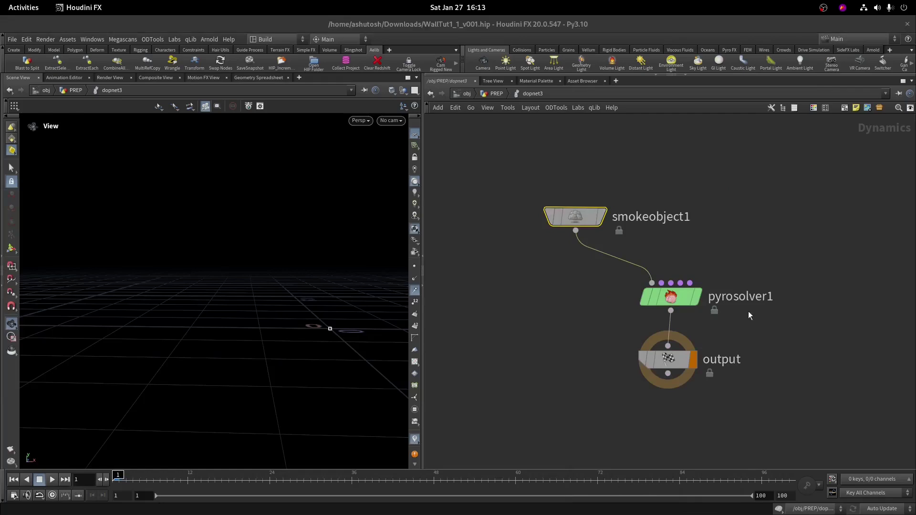
- Add a Gas Resize Fluid Dynamic node wired into the Pyro Solver's second input and place it above the Smoke Object
{"action": "key", "text": "Tab"}
{"action": "type", "text": "gas re"}
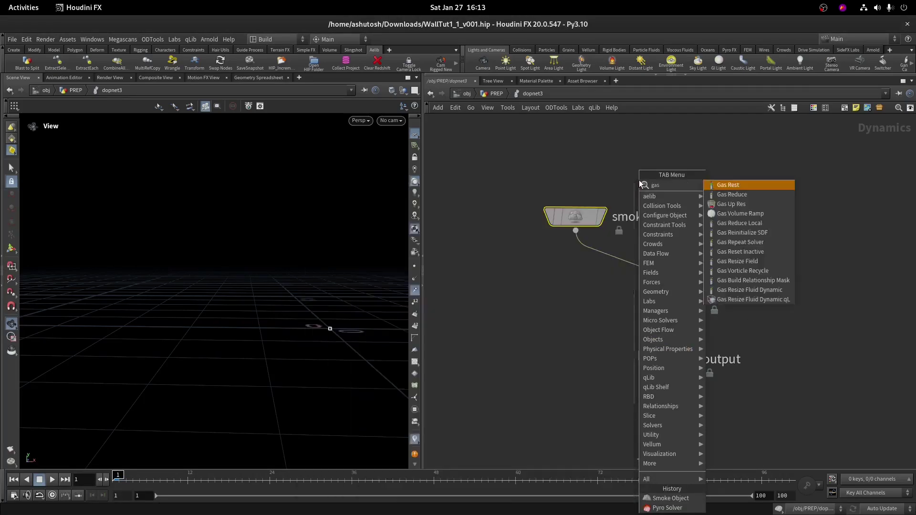
{"action": "key", "text": "Down"}
{"action": "key", "text": "Down"}
{"action": "key", "text": "Down"}
{"action": "key", "text": "Down"}
{"action": "key", "text": "Down"}
{"action": "key", "text": "Down"}
{"action": "key", "text": "Down"}
{"action": "key", "text": "Down"}
{"action": "key", "text": "Down"}
{"action": "key", "text": "Down"}
{"action": "key", "text": "Return"}
{"action": "left_click", "coordinate": [640, 185]}
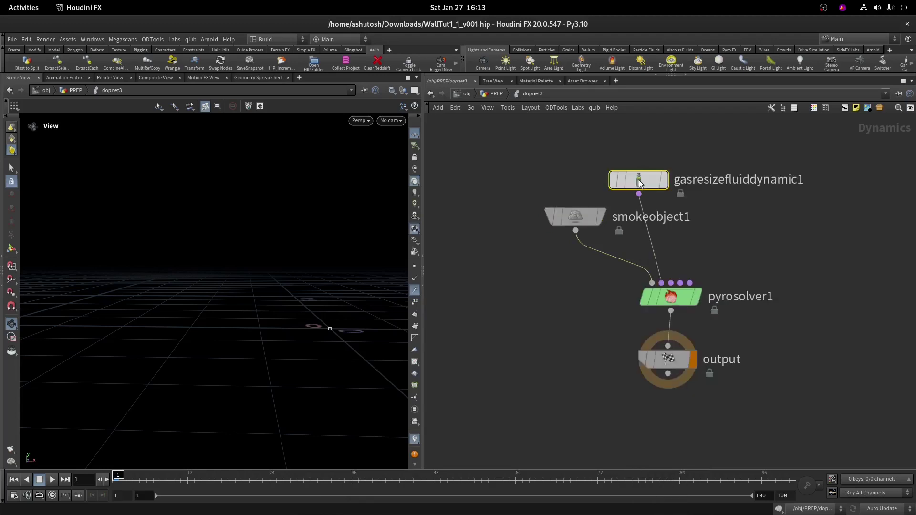
{"action": "middle_click_drag", "start_coordinate": [740, 210], "coordinate": [765, 268]}
{"action": "left_click_drag", "start_coordinate": [665, 239], "coordinate": [608, 146]}
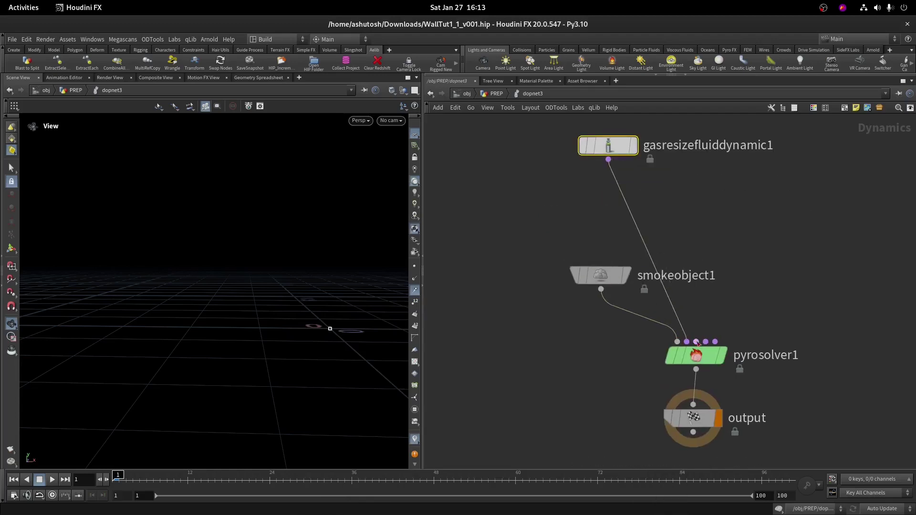
- Add a Merge node wired into the Pyro Solver's last input and place it above the solver
{"action": "left_click_drag", "start_coordinate": [696, 342], "coordinate": [704, 198]}
{"action": "left_click", "coordinate": [715, 342]}
{"action": "key", "text": "Tab"}
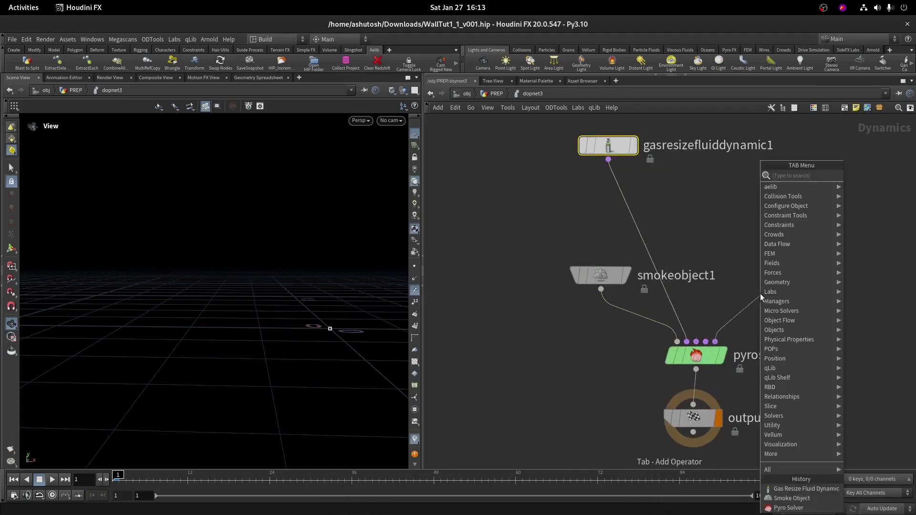
{"action": "type", "text": "ner"}
{"action": "key", "text": "Return"}
{"action": "scroll", "coordinate": [614, 230], "scroll_direction": "down", "scroll_amount": 2}
{"action": "middle_click_drag", "start_coordinate": [663, 237], "coordinate": [578, 318]}
{"action": "scroll", "coordinate": [579, 322], "scroll_direction": "up", "scroll_amount": 1}
{"action": "left_click_drag", "start_coordinate": [634, 373], "coordinate": [712, 331]}
- Add a Volume Source node above the Merge, wire it into the Merge and rename it src
{"action": "left_click", "coordinate": [711, 317]}
{"action": "key", "text": "Tab"}
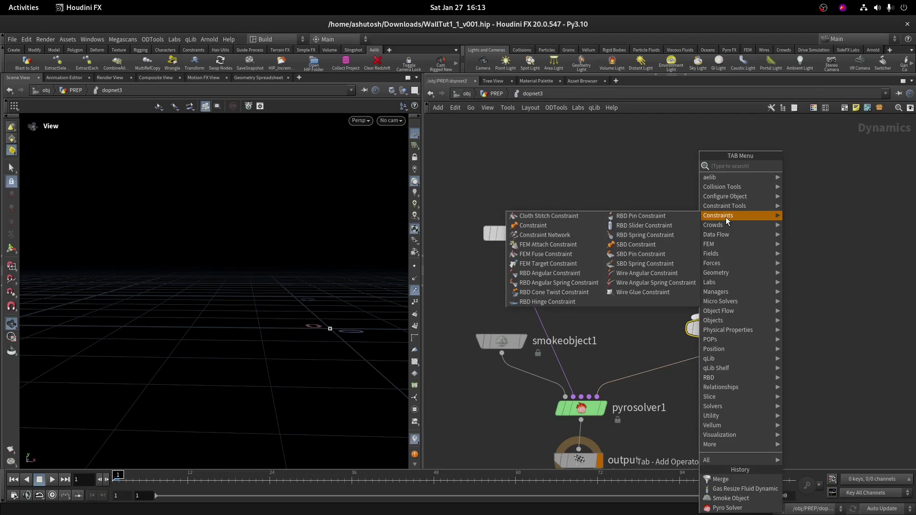
{"action": "type", "text": "vols"}
{"action": "key", "text": "Return"}
{"action": "middle_click_drag", "start_coordinate": [831, 183], "coordinate": [818, 198]}
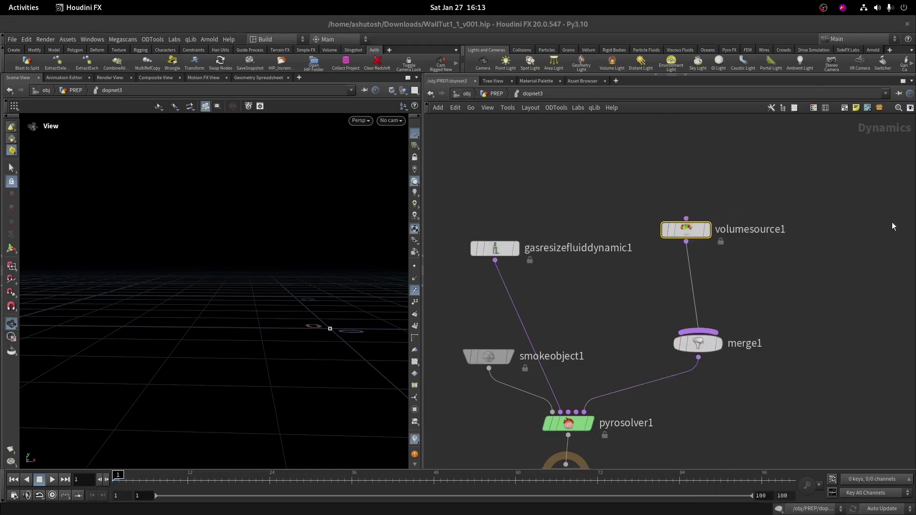
{"action": "left_click_drag", "start_coordinate": [665, 235], "coordinate": [616, 197]}
{"action": "double_click", "coordinate": [664, 204]}
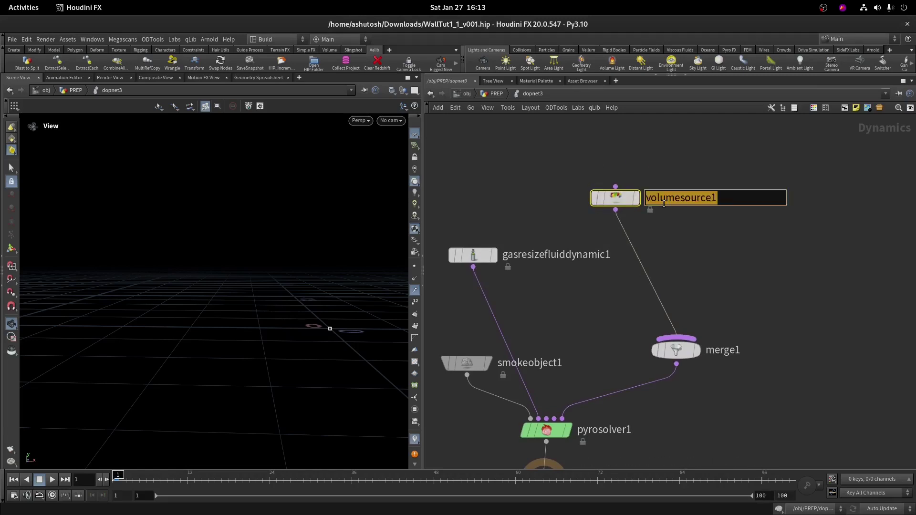
{"action": "type", "text": "src"}
{"action": "key", "text": "Return"}
- Duplicate the src Volume Source with its connection to the Merge and rename the duplicate BLDG
{"action": "scroll", "coordinate": [664, 204], "scroll_direction": "up", "scroll_amount": 2}
{"action": "left_click_drag", "start_coordinate": [609, 198], "coordinate": [682, 366], "text": "alt"}
{"action": "left_click", "coordinate": [761, 186]}
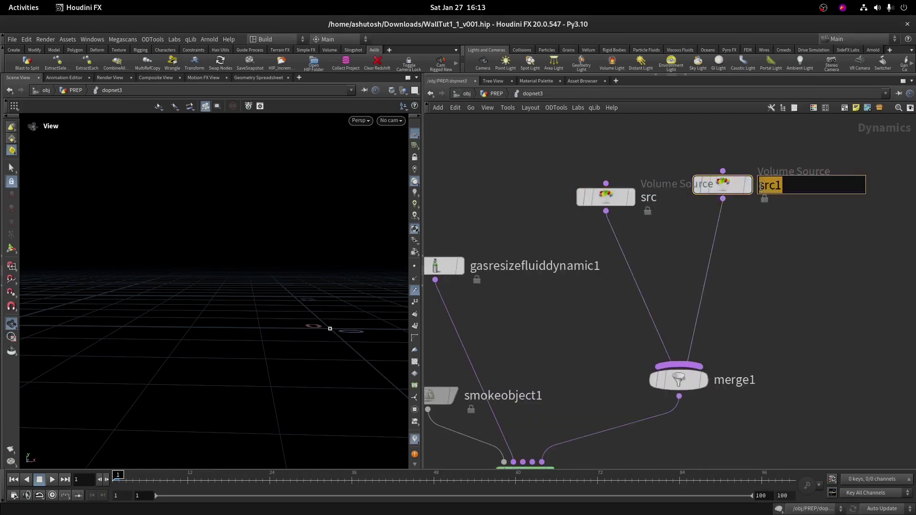
{"action": "type", "text": "BLDG"}
{"action": "key", "text": "Return"}
- Copy the BLDG Volume Source, wire the copy into the Merge and rename it CHAR
{"action": "key", "text": "ctrl+c"}
{"action": "key", "text": "ctrl+v"}
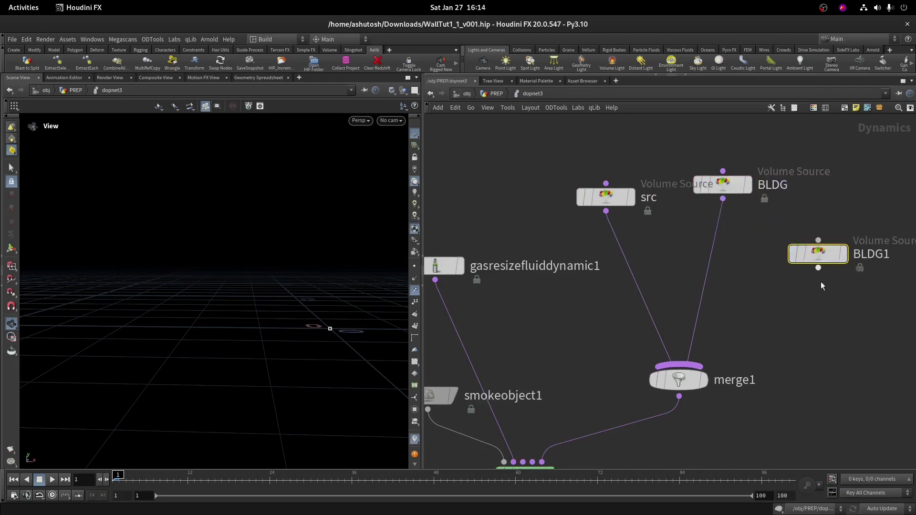
{"action": "left_click_drag", "start_coordinate": [818, 268], "coordinate": [692, 361]}
{"action": "double_click", "coordinate": [883, 260]}
{"action": "type", "text": "CHAR"}
{"action": "key", "text": "Return"}
- Show the parameters of src, initialize it as Source Smoke and change its input type from SOP
{"action": "key", "text": "p"}
{"action": "scroll", "coordinate": [652, 279], "scroll_direction": "down", "scroll_amount": 3}
{"action": "middle_click_drag", "start_coordinate": [652, 279], "coordinate": [507, 262]}
{"action": "scroll", "coordinate": [505, 221], "scroll_direction": "up", "scroll_amount": 3}
{"action": "left_click", "coordinate": [475, 207]}
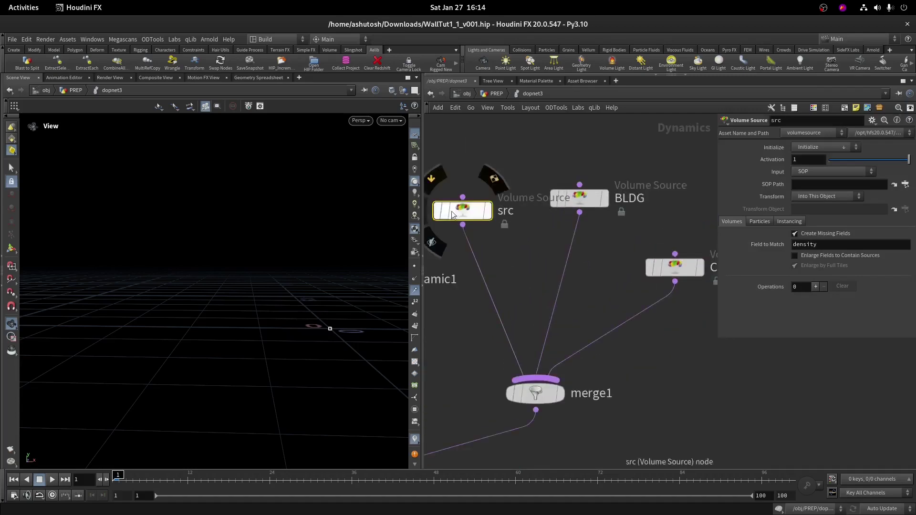
{"action": "left_click", "coordinate": [815, 148]}
{"action": "left_click", "coordinate": [812, 170]}
{"action": "left_click", "coordinate": [832, 171]}
{"action": "left_click", "coordinate": [828, 185]}
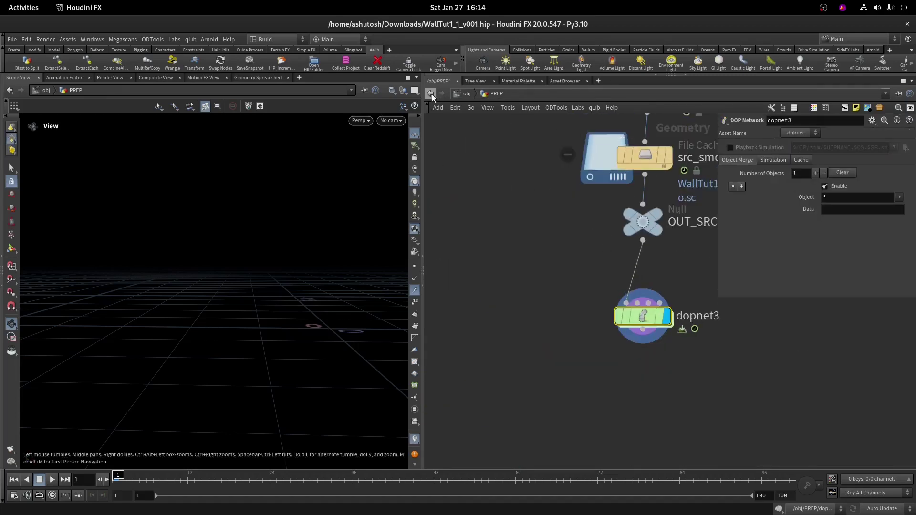
{"action": "scroll", "coordinate": [828, 316], "scroll_direction": "down", "scroll_amount": 2}
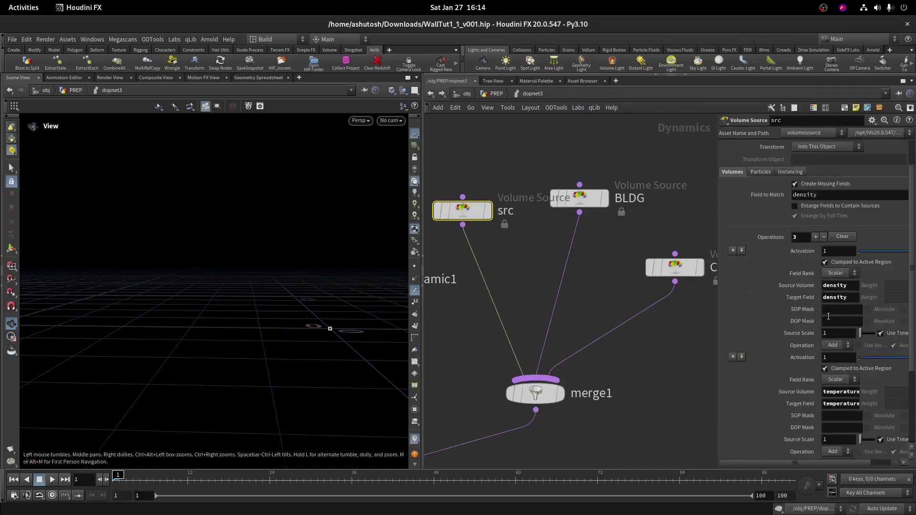
{"action": "scroll", "coordinate": [829, 317], "scroll_direction": "down", "scroll_amount": 3}
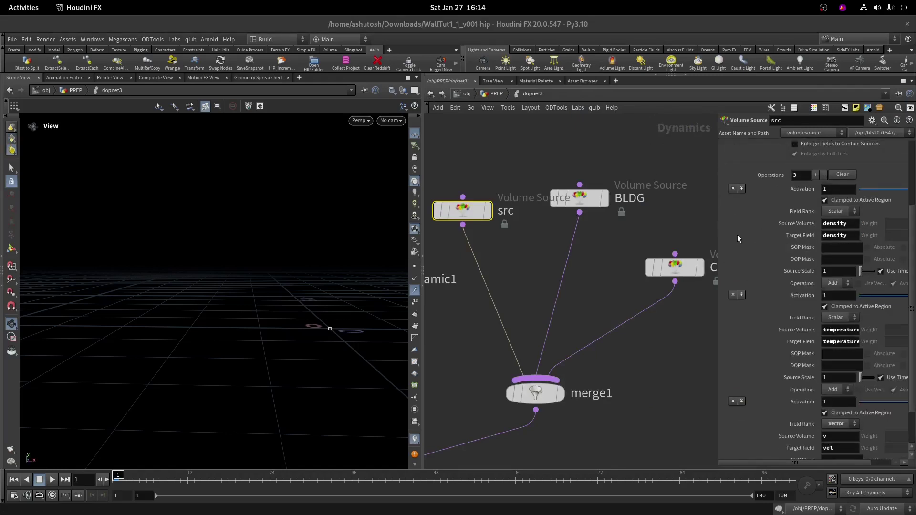
{"action": "scroll", "coordinate": [811, 334], "scroll_direction": "down", "scroll_amount": 3}
- Copy the OUT_BLDG_VDB null in the PREP network for the BLDG Volume Source and return to the DOP Network
{"action": "middle_click_drag", "start_coordinate": [614, 261], "coordinate": [583, 270]}
{"action": "left_click", "coordinate": [552, 208]}
{"action": "left_click", "coordinate": [503, 97]}
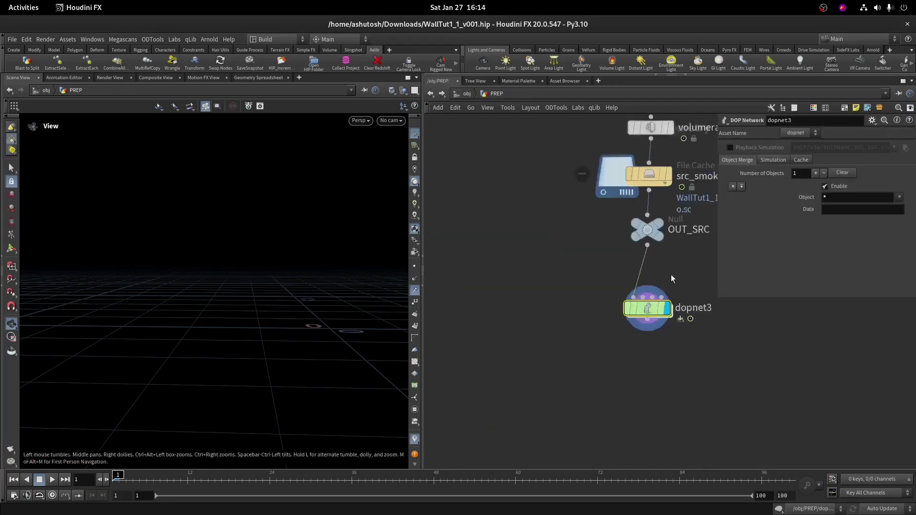
{"action": "scroll", "coordinate": [664, 308], "scroll_direction": "down", "scroll_amount": 3}
{"action": "scroll", "coordinate": [576, 191], "scroll_direction": "up", "scroll_amount": 5}
{"action": "left_click", "coordinate": [605, 232]}
{"action": "key", "text": "ctrl+c"}
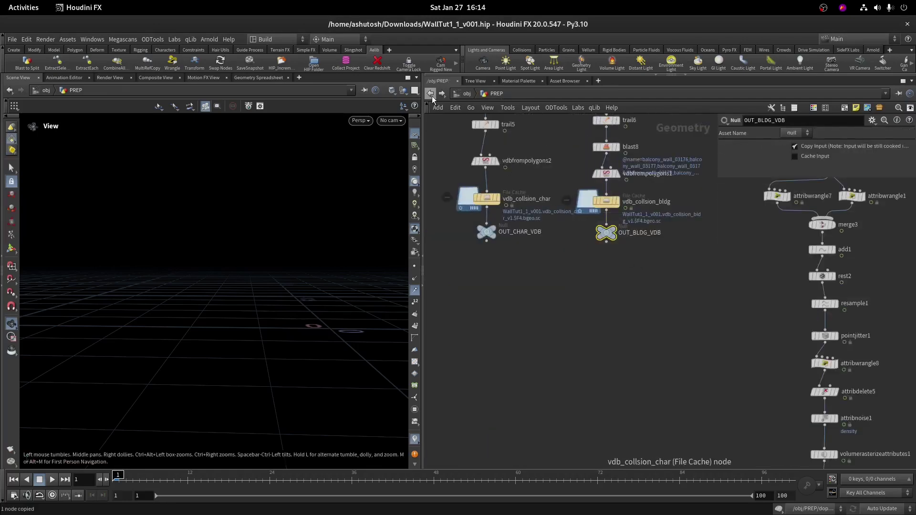
{"action": "left_click", "coordinate": [431, 94]}
- Initialize BLDG as Collision with the SOP path /obj/PREP/OUT_BLDG_VDB and widen its parameter area
{"action": "left_click", "coordinate": [805, 149]}
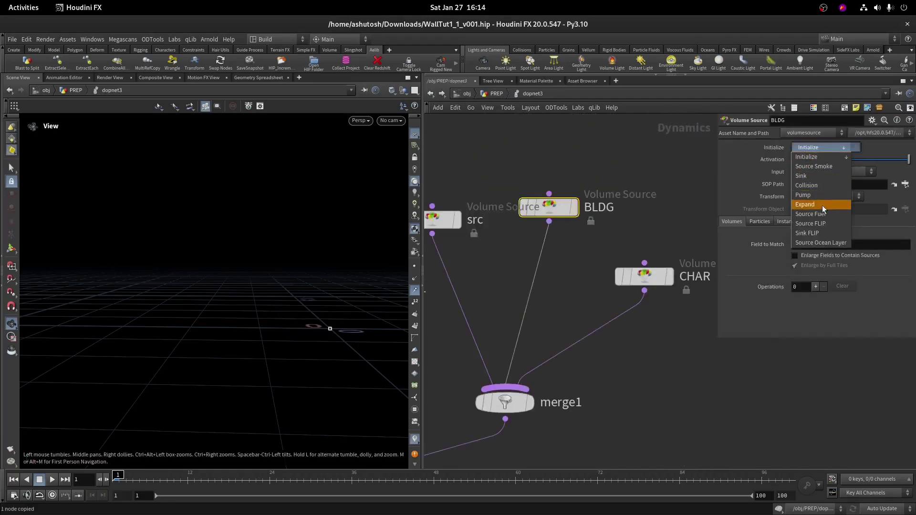
{"action": "left_click", "coordinate": [818, 186]}
{"action": "scroll", "coordinate": [792, 205], "scroll_direction": "up", "scroll_amount": 2}
{"action": "scroll", "coordinate": [794, 203], "scroll_direction": "up", "scroll_amount": 1}
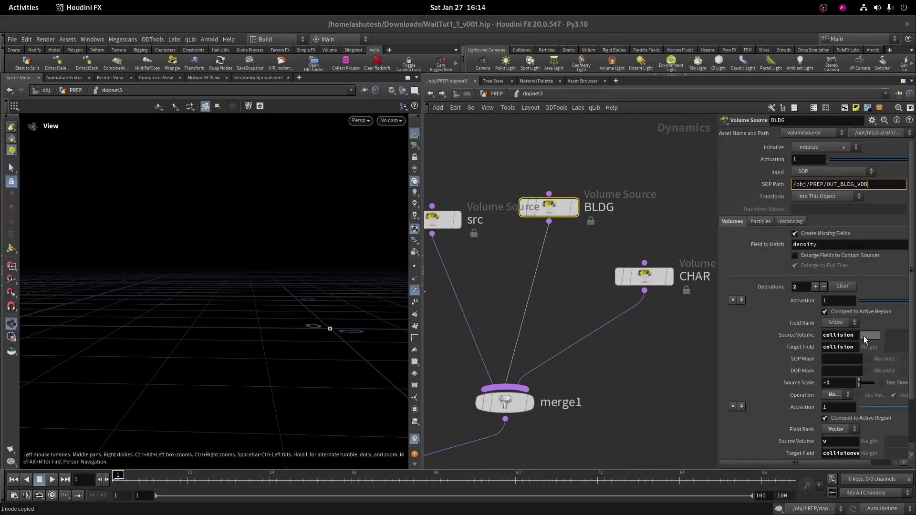
{"action": "left_click_drag", "start_coordinate": [718, 335], "coordinate": [666, 329]}
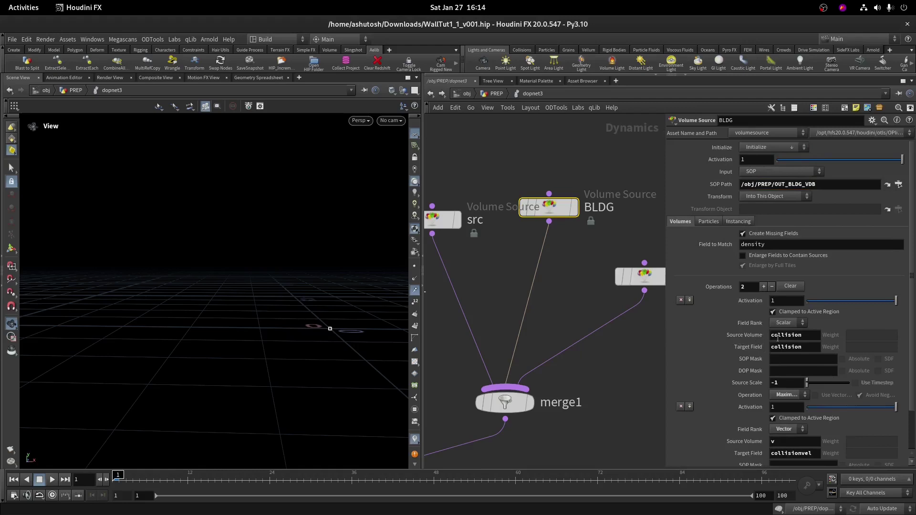
- Check the volume names in OUT_BLDG_VDB and set the source volume of BLDG's first operation to surface
{"action": "left_click_drag", "start_coordinate": [770, 345], "coordinate": [765, 342]}
{"action": "left_click", "coordinate": [494, 95]}
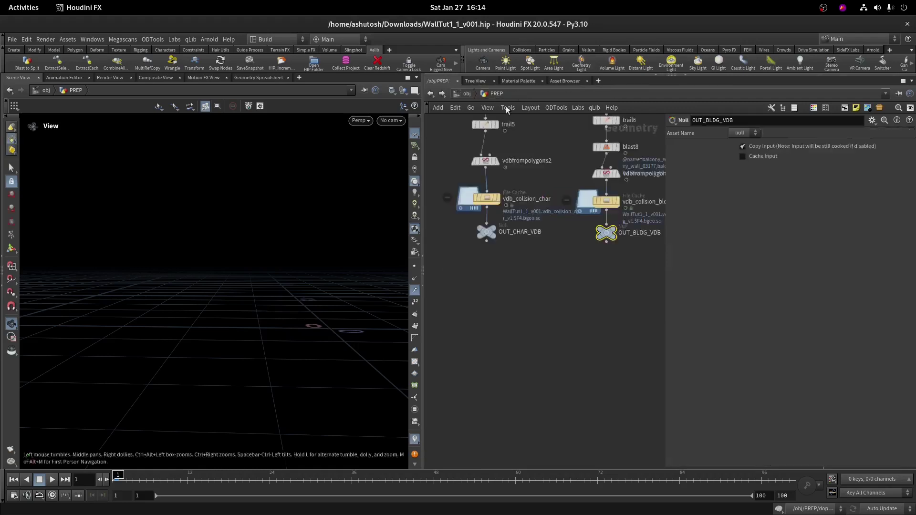
{"action": "scroll", "coordinate": [577, 265], "scroll_direction": "down", "scroll_amount": 2}
{"action": "scroll", "coordinate": [592, 247], "scroll_direction": "up", "scroll_amount": 1}
{"action": "middle_click", "coordinate": [592, 247]}
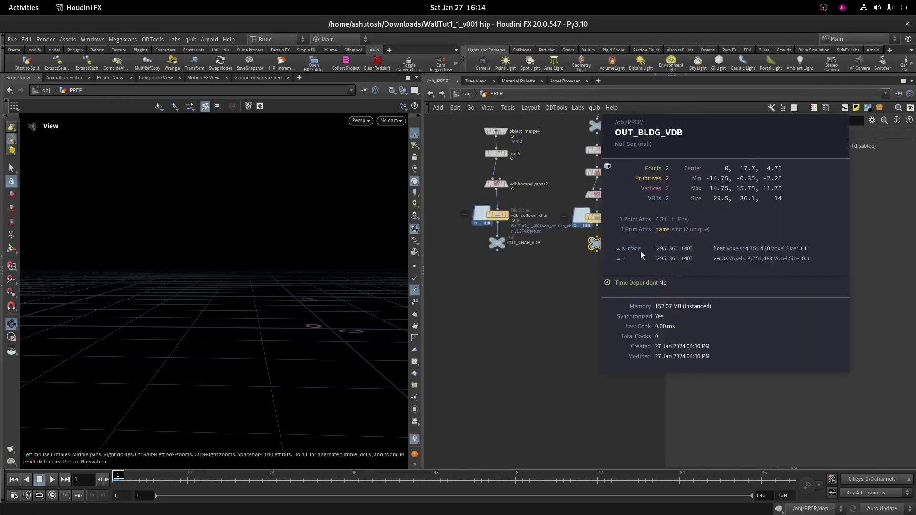
{"action": "left_click", "coordinate": [442, 93]}
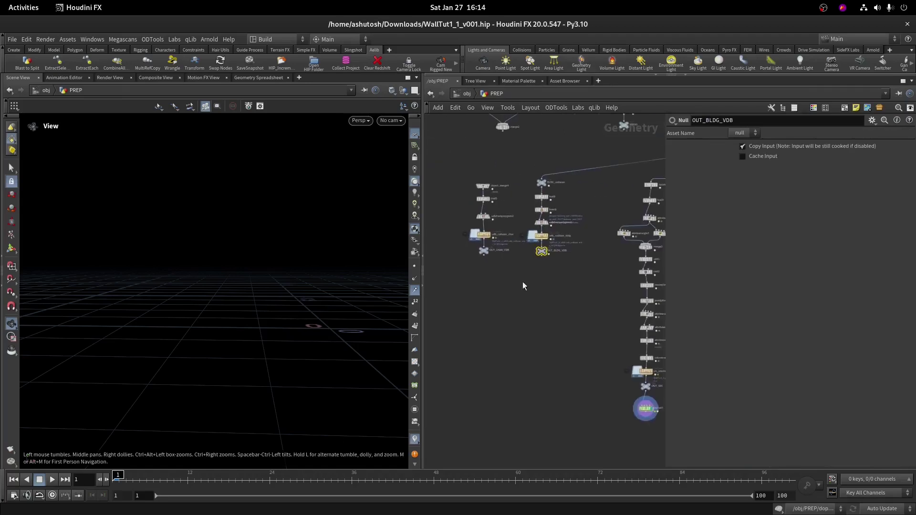
{"action": "left_click", "coordinate": [443, 94]}
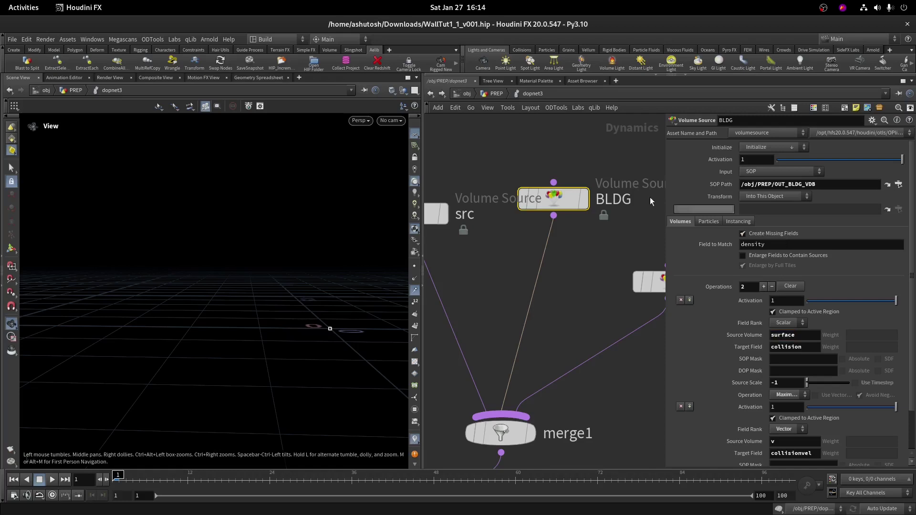
- Initialize the CHAR Volume Source as Collision and set the source volume of its first operation to surface
{"action": "middle_click_drag", "start_coordinate": [632, 332], "coordinate": [571, 326]}
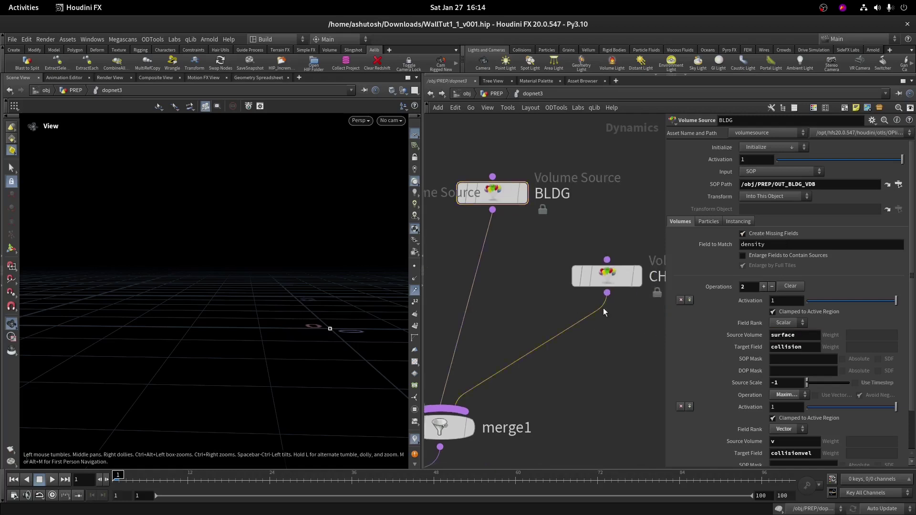
{"action": "left_click", "coordinate": [607, 276]}
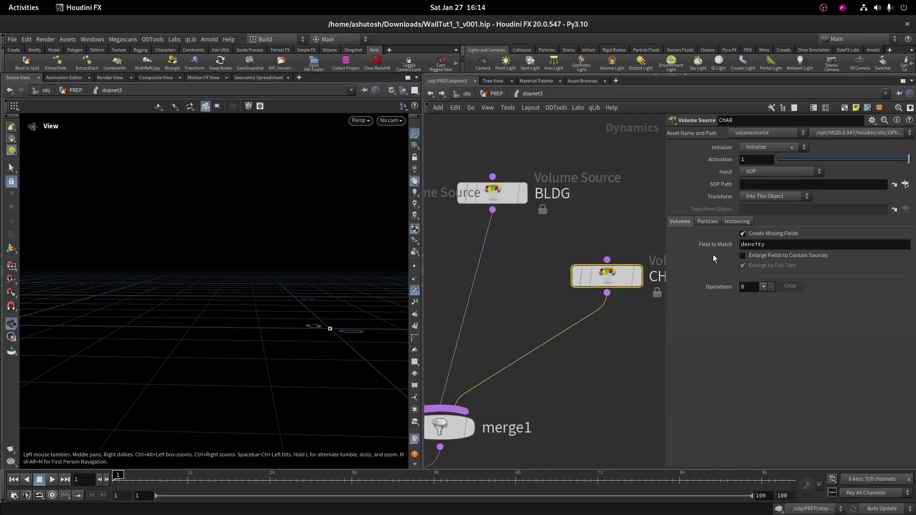
{"action": "left_click", "coordinate": [763, 149]}
{"action": "left_click", "coordinate": [763, 196]}
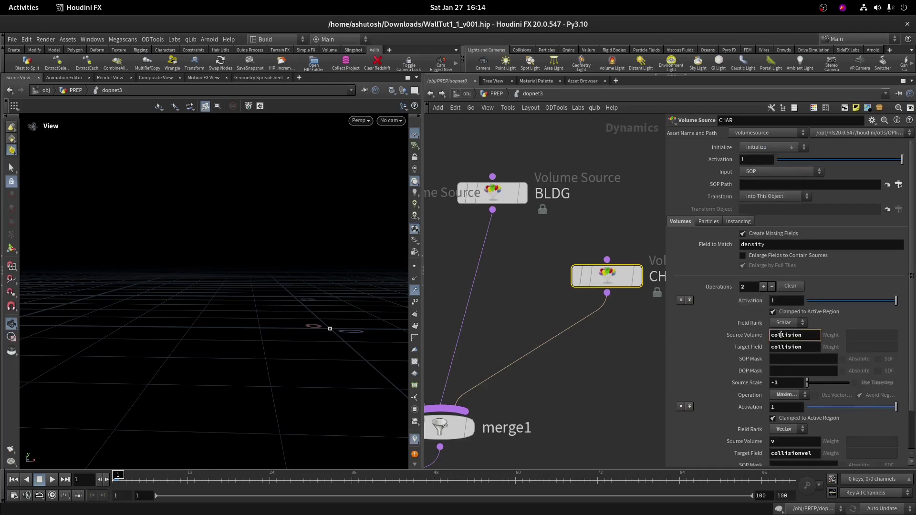
{"action": "left_click_drag", "start_coordinate": [663, 373], "coordinate": [561, 305]}
{"action": "left_click_drag", "start_coordinate": [560, 272], "coordinate": [739, 275]}
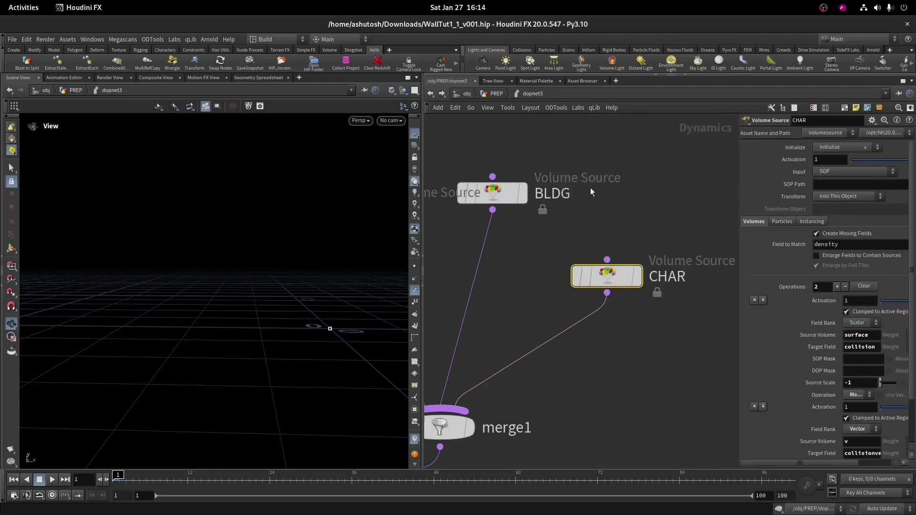
- Set CHAR's SOP path to /obj/PREP/OUT_CHAR_VDB
{"action": "left_click", "coordinate": [859, 185]}
{"action": "key", "text": "ctrl+v"}
{"action": "key", "text": "Return"}
{"action": "left_click_drag", "start_coordinate": [737, 183], "coordinate": [631, 185]}
{"action": "left_click", "coordinate": [887, 184]}
{"action": "scroll", "coordinate": [524, 296], "scroll_direction": "down", "scroll_amount": 4}
- Return to the PREP network, select dopnet3 and open its simulation settings
{"action": "left_click", "coordinate": [430, 94]}
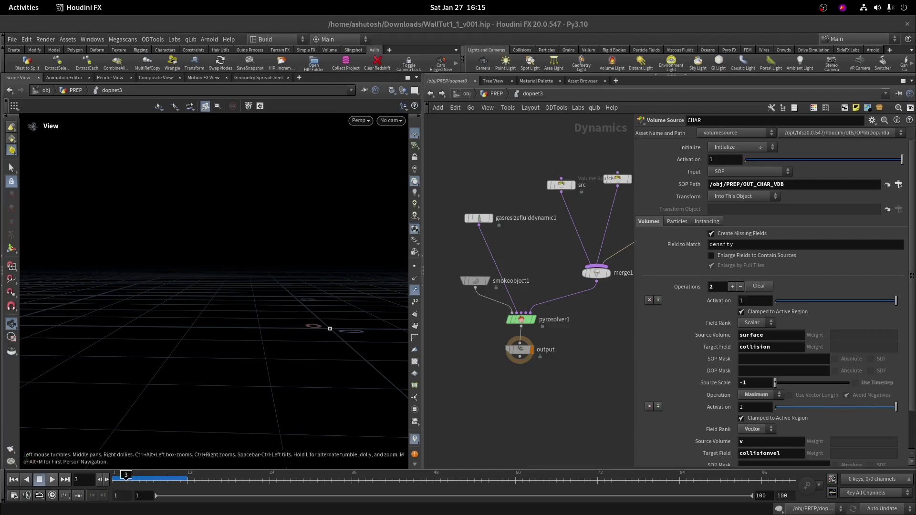
{"action": "scroll", "coordinate": [507, 352], "scroll_direction": "up", "scroll_amount": 2}
{"action": "left_click", "coordinate": [493, 82]}
{"action": "left_click", "coordinate": [458, 81]}
{"action": "left_click", "coordinate": [485, 94]}
{"action": "key", "text": "1"}
{"action": "left_click", "coordinate": [575, 352]}
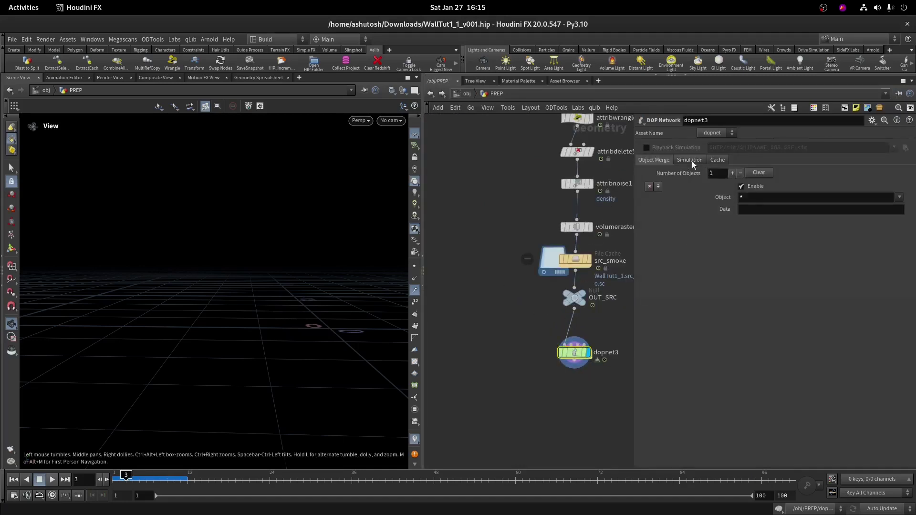
{"action": "left_click", "coordinate": [691, 160]}
- Display OUT_SRC, advance the timeline to the smoke source at frame 37 and disable the dynamics simulation
{"action": "scroll", "coordinate": [587, 294], "scroll_direction": "up", "scroll_amount": 2}
{"action": "left_click", "coordinate": [586, 293]}
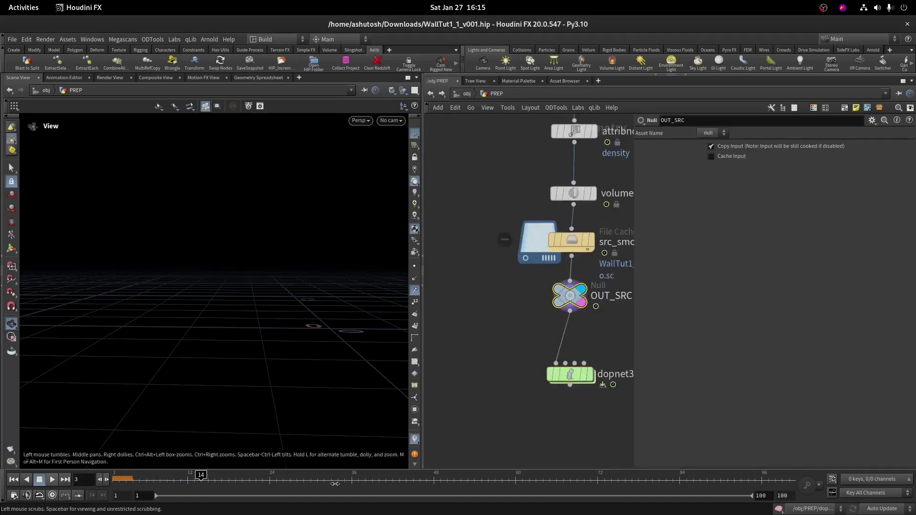
{"action": "left_click", "coordinate": [337, 482]}
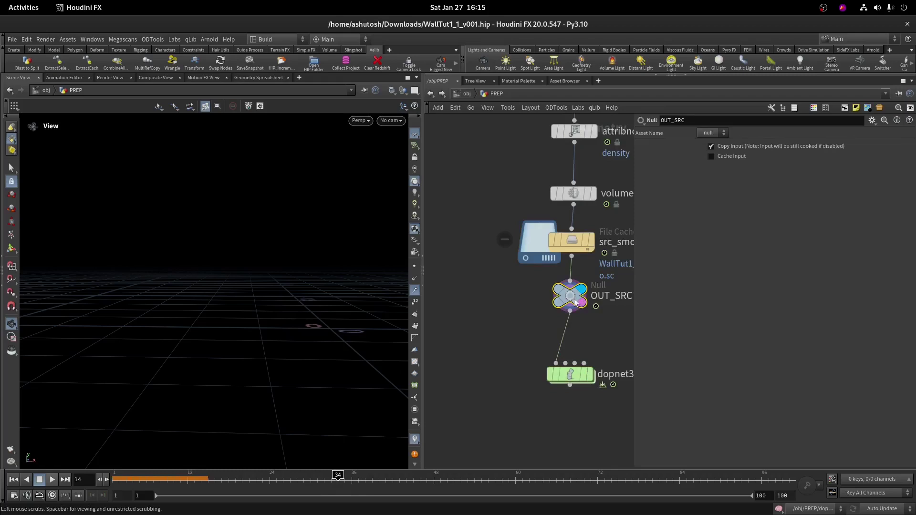
{"action": "scroll", "coordinate": [368, 219], "scroll_direction": "up", "scroll_amount": 5}
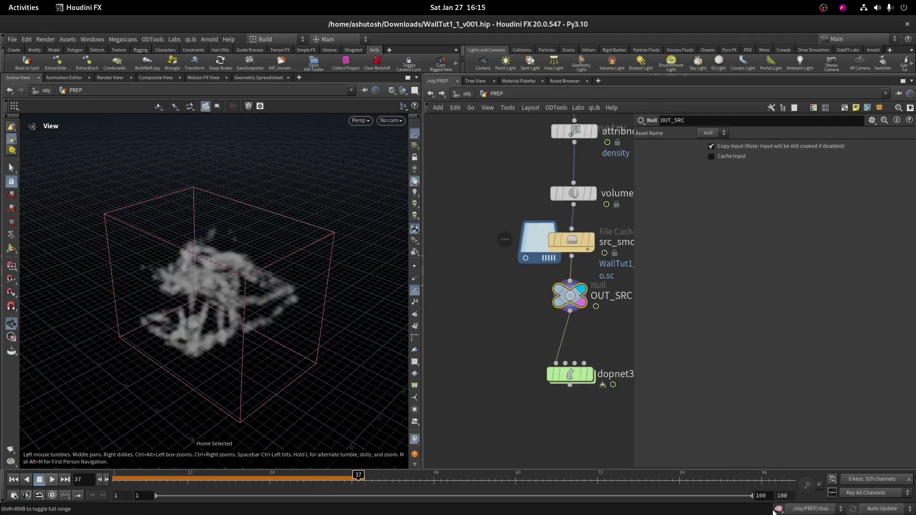
{"action": "left_click", "coordinate": [778, 510]}
{"action": "left_click_drag", "start_coordinate": [229, 329], "coordinate": [267, 253]}
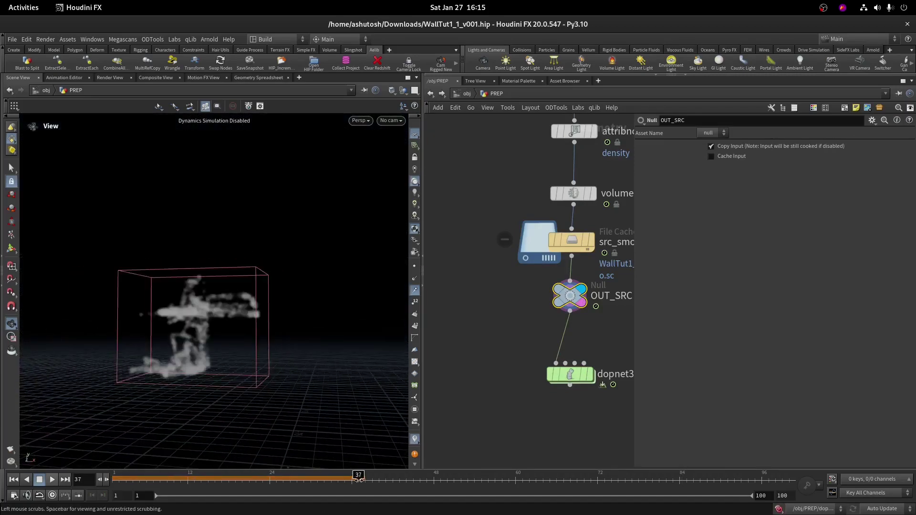
- Set the start frame of dopnet3 to 37
{"action": "left_click", "coordinate": [572, 376]}
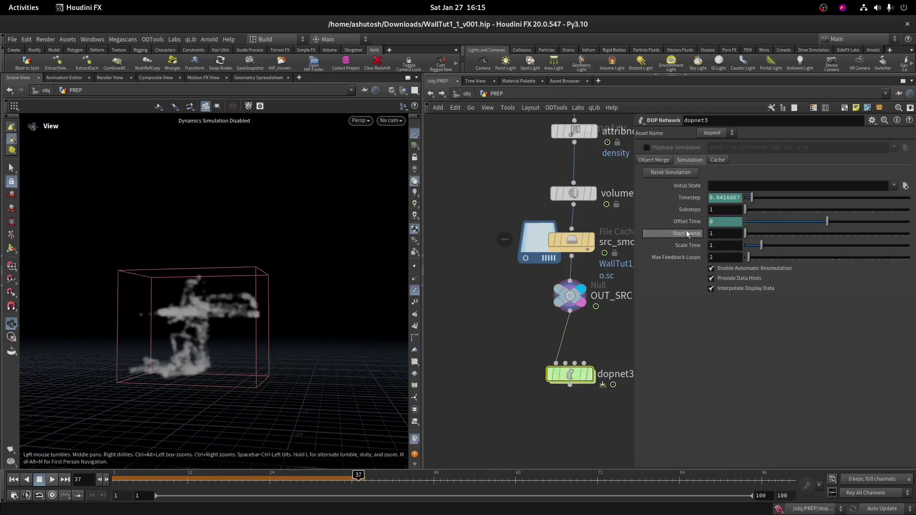
{"action": "left_click_drag", "start_coordinate": [716, 234], "coordinate": [665, 246]}
{"action": "type", "text": "37"}
{"action": "key", "text": "Return"}
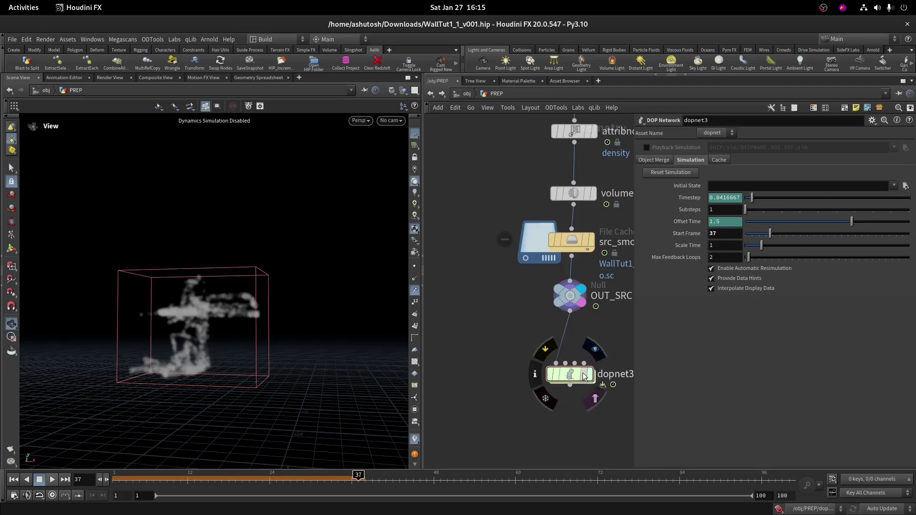
- Go inside dopnet3 and turn on Solve on Creation Frame in smokeobject1's creation settings
{"action": "double_click", "coordinate": [581, 377]}
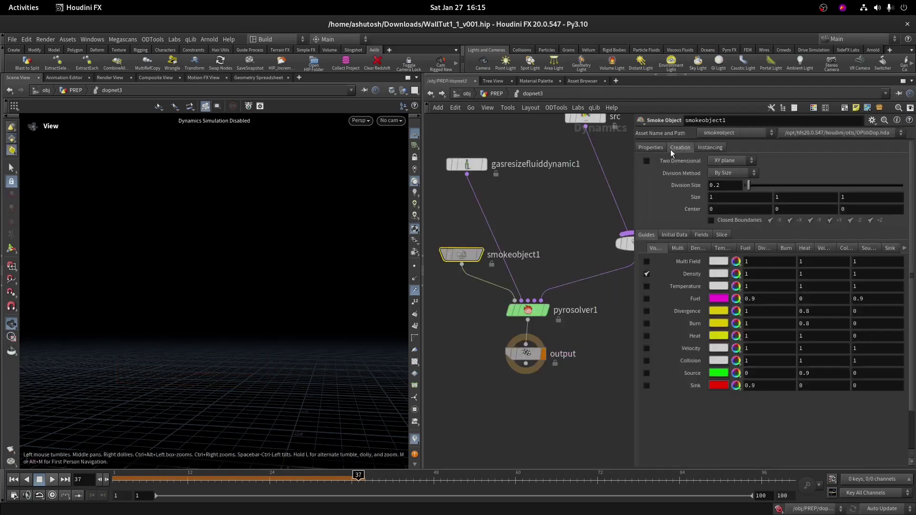
{"action": "left_click", "coordinate": [680, 148]}
{"action": "left_click", "coordinate": [741, 193]}
- Re-enable the dynamics simulation and advance to frame 37 to view the initial smoke container
{"action": "left_click", "coordinate": [352, 476]}
{"action": "left_click", "coordinate": [779, 510]}
{"action": "left_click", "coordinate": [357, 479]}
{"action": "left_click_drag", "start_coordinate": [239, 344], "coordinate": [260, 294]}
{"action": "left_click", "coordinate": [353, 479]}
{"action": "left_click_drag", "start_coordinate": [334, 437], "coordinate": [406, 297]}
{"action": "key", "text": "Right"}
{"action": "middle_click_drag", "start_coordinate": [494, 217], "coordinate": [562, 234]}
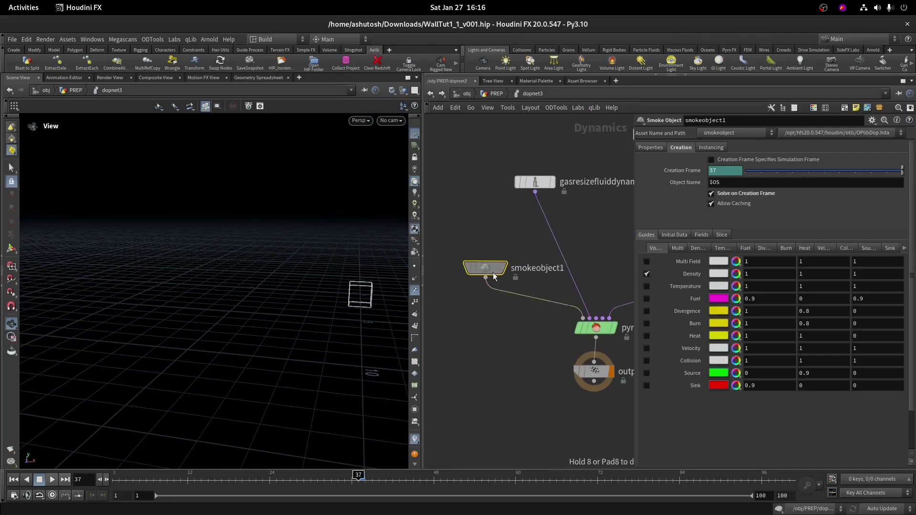
- Reference smokeobject1's Size to the bounding box Size of /obj/PREP/OUT_SRC through the scene data chooser
{"action": "middle_click_drag", "start_coordinate": [492, 276], "coordinate": [543, 280]}
{"action": "left_click", "coordinate": [651, 148]}
{"action": "left_click_drag", "start_coordinate": [536, 276], "coordinate": [501, 269]}
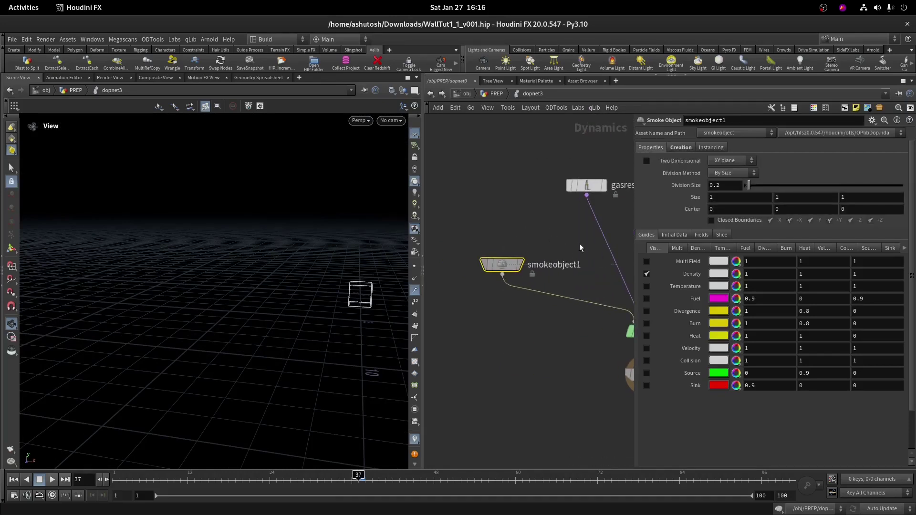
{"action": "right_click", "coordinate": [687, 197]}
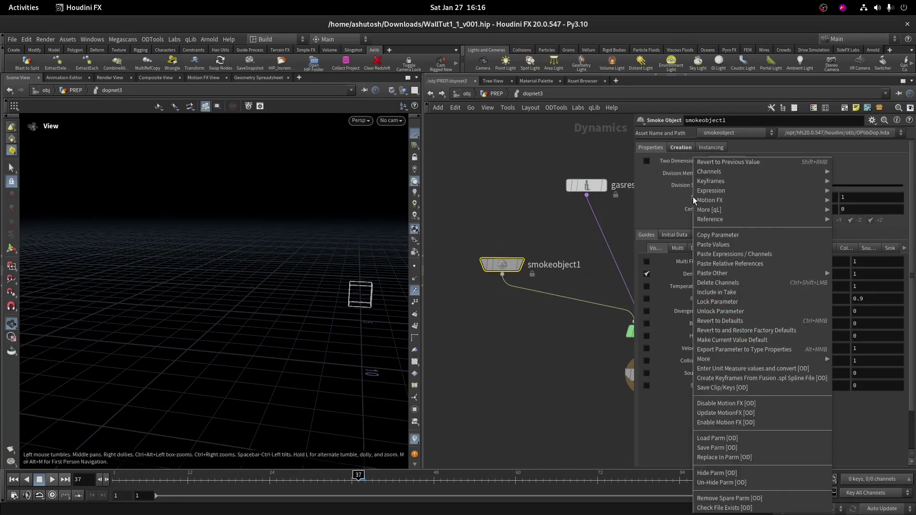
{"action": "mouse_move", "coordinate": [737, 222]}
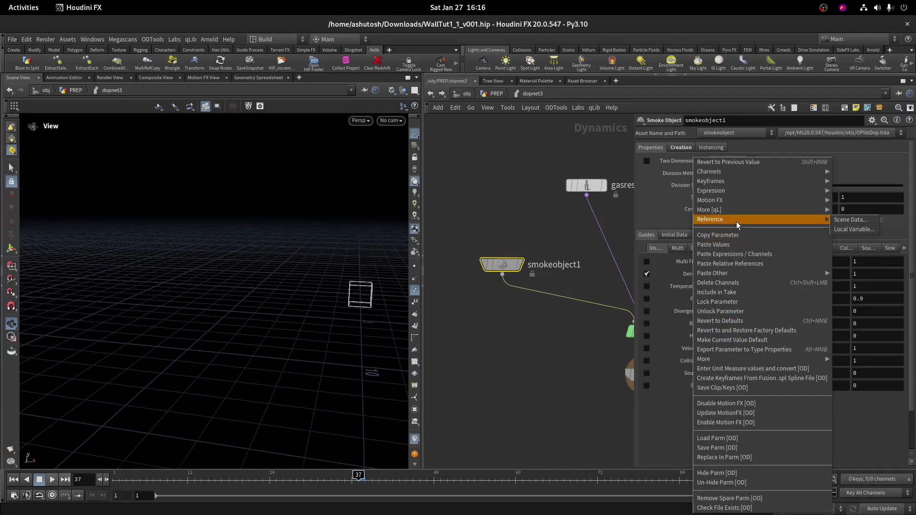
{"action": "left_click", "coordinate": [850, 220]}
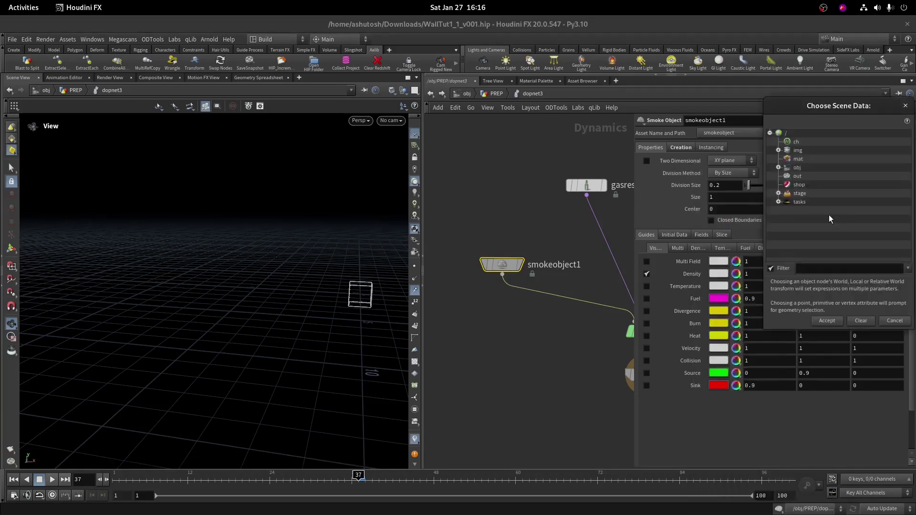
{"action": "left_click", "coordinate": [778, 168]}
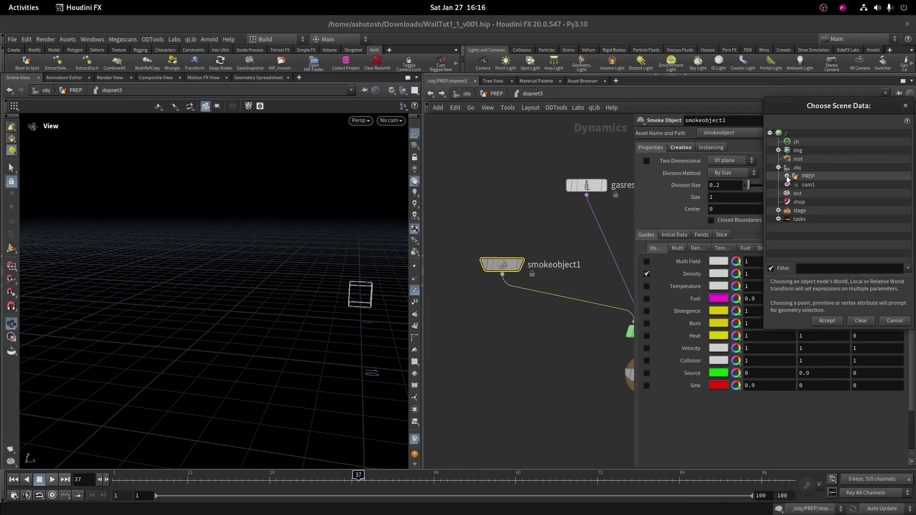
{"action": "left_click", "coordinate": [787, 177]}
{"action": "scroll", "coordinate": [850, 244], "scroll_direction": "down", "scroll_amount": 1}
{"action": "scroll", "coordinate": [849, 243], "scroll_direction": "down", "scroll_amount": 1}
{"action": "double_click", "coordinate": [811, 226]}
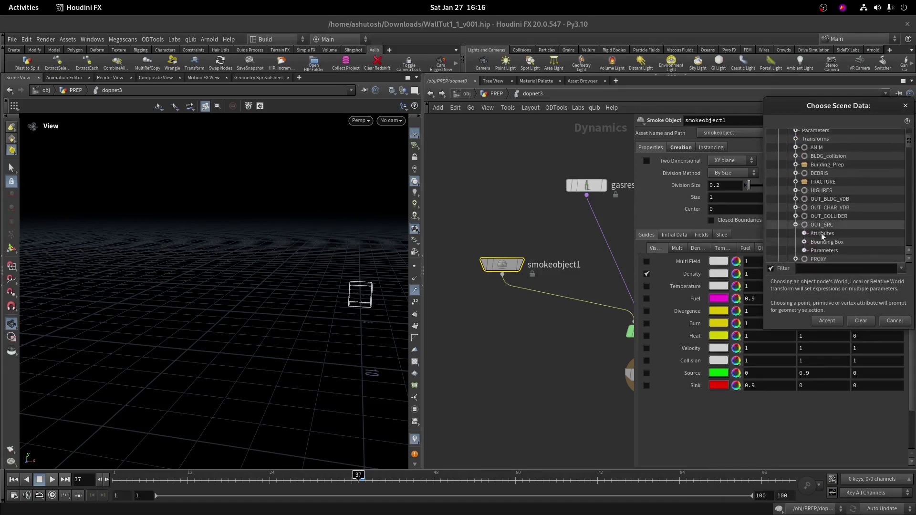
{"action": "double_click", "coordinate": [825, 241]}
{"action": "scroll", "coordinate": [836, 244], "scroll_direction": "down", "scroll_amount": 1}
{"action": "left_click", "coordinate": [827, 321]}
{"action": "left_click", "coordinate": [735, 199]}
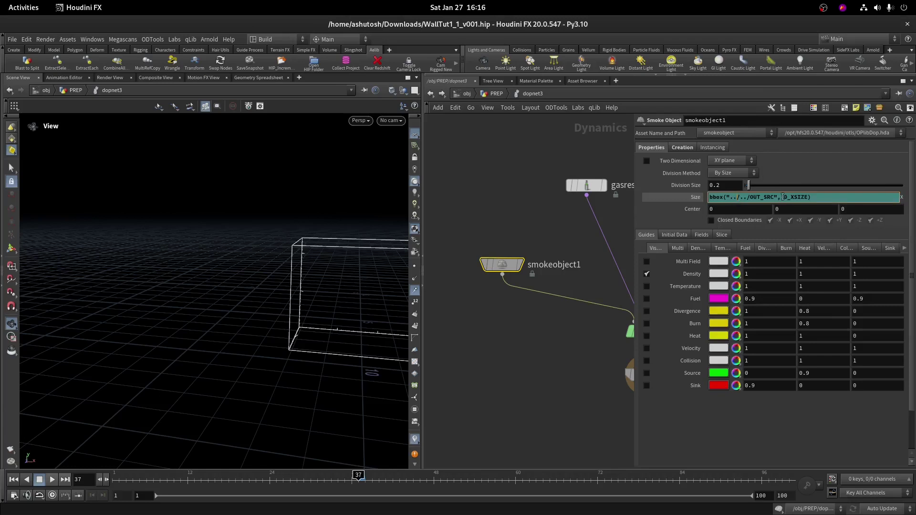
- Reference smokeobject1's Center to OUT_SRC's bounding box Centroid and frame the smoke container in the viewport
{"action": "right_click", "coordinate": [695, 208]}
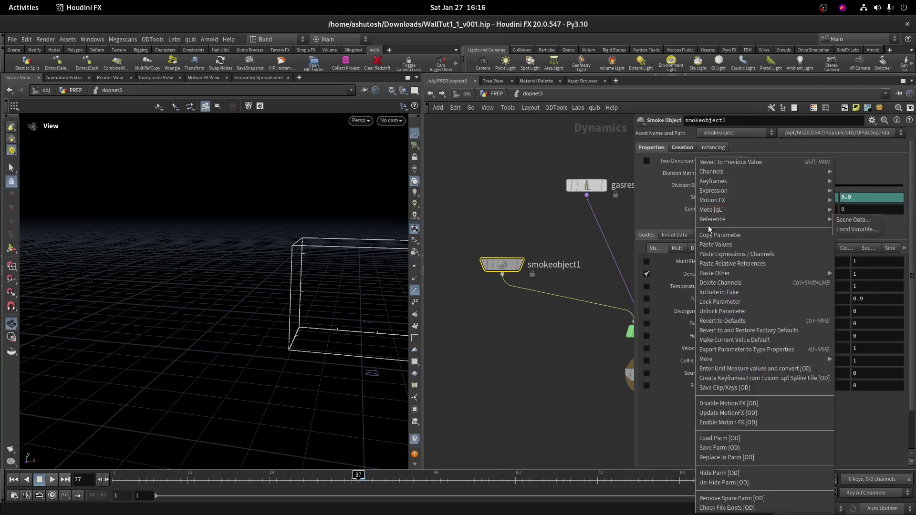
{"action": "right_click", "coordinate": [689, 207]}
{"action": "mouse_move", "coordinate": [811, 219]}
{"action": "left_click", "coordinate": [855, 220]}
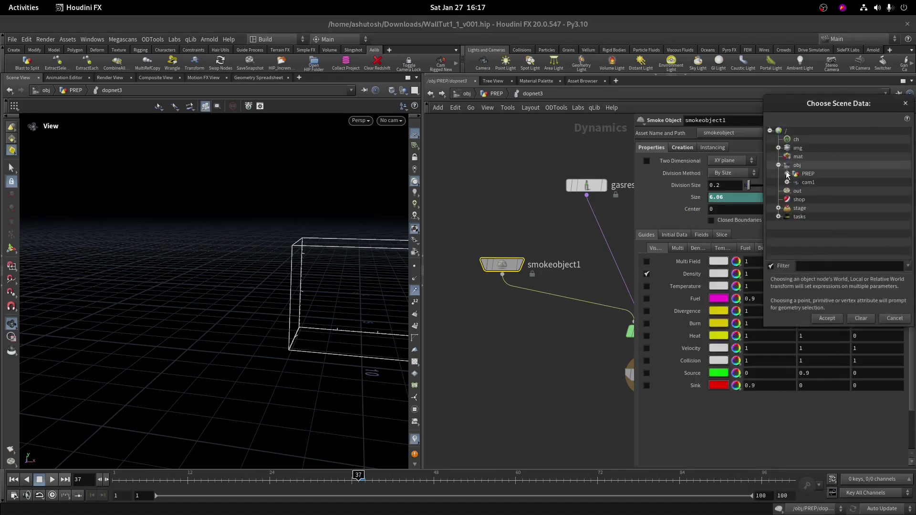
{"action": "left_click", "coordinate": [787, 173]}
{"action": "scroll", "coordinate": [806, 225], "scroll_direction": "down", "scroll_amount": 2}
{"action": "left_click", "coordinate": [797, 226]}
{"action": "scroll", "coordinate": [799, 230], "scroll_direction": "down", "scroll_amount": 1}
{"action": "left_click", "coordinate": [805, 215]}
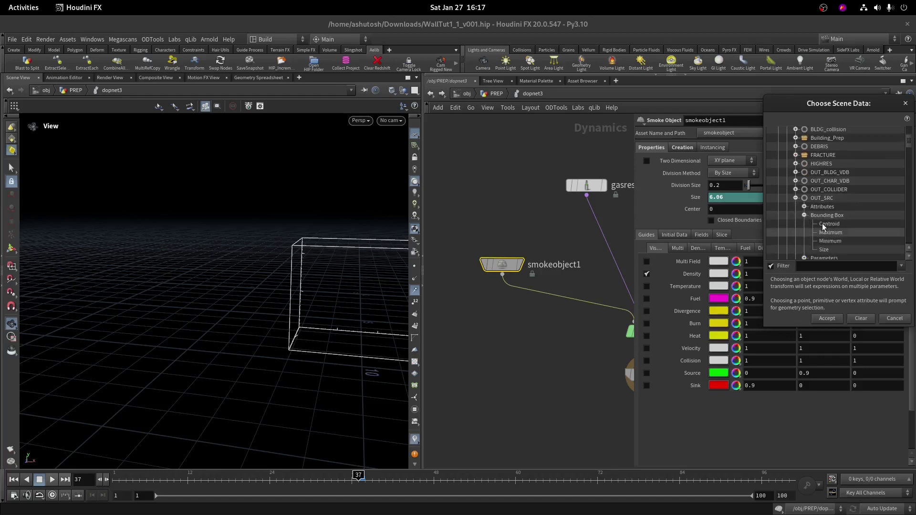
{"action": "left_click", "coordinate": [829, 224]}
{"action": "left_click", "coordinate": [827, 318]}
{"action": "left_click", "coordinate": [813, 209]}
{"action": "key", "text": "space+f"}
{"action": "scroll", "coordinate": [266, 249], "scroll_direction": "down", "scroll_amount": 5}
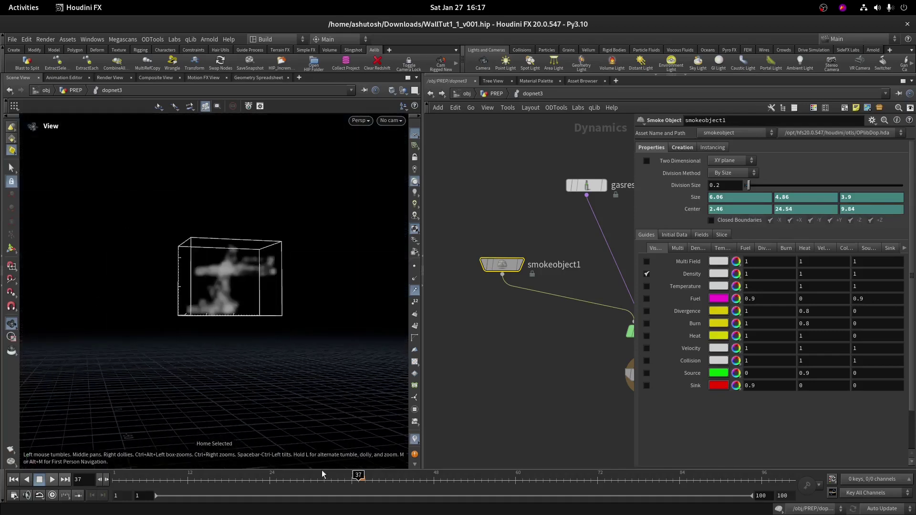
- Play the simulation and examine how the smoke fits its container, checking gasresizefluiddynamic1's bounds settings
{"action": "left_click", "coordinate": [348, 480]}
{"action": "left_click", "coordinate": [52, 480]}
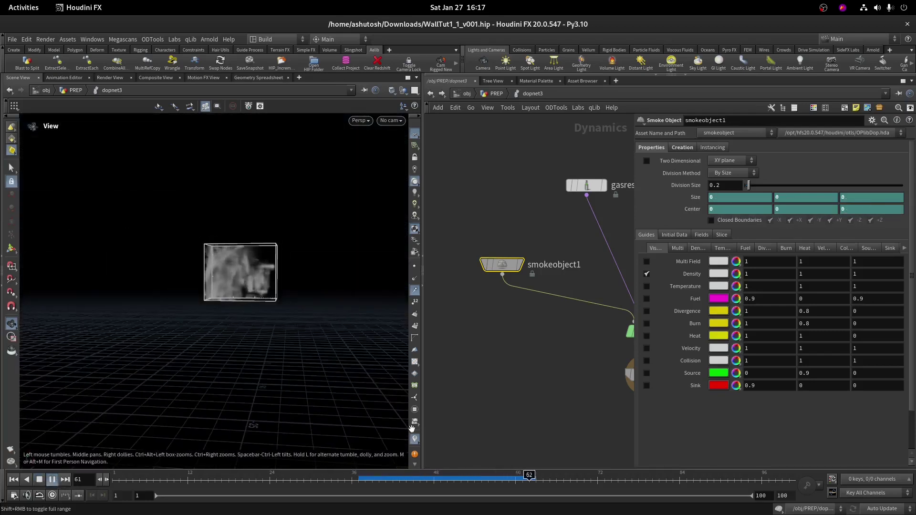
{"action": "left_click", "coordinate": [400, 476]}
{"action": "left_click", "coordinate": [586, 185]}
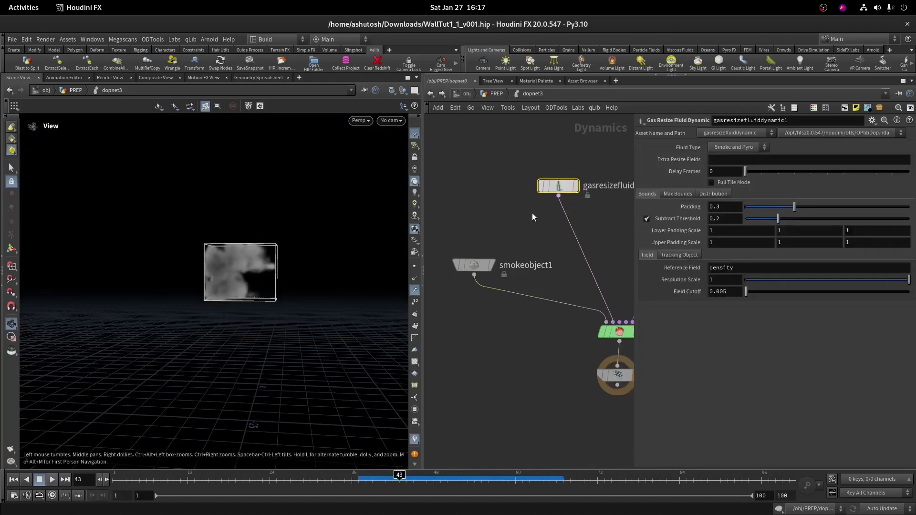
{"action": "left_click", "coordinate": [673, 196]}
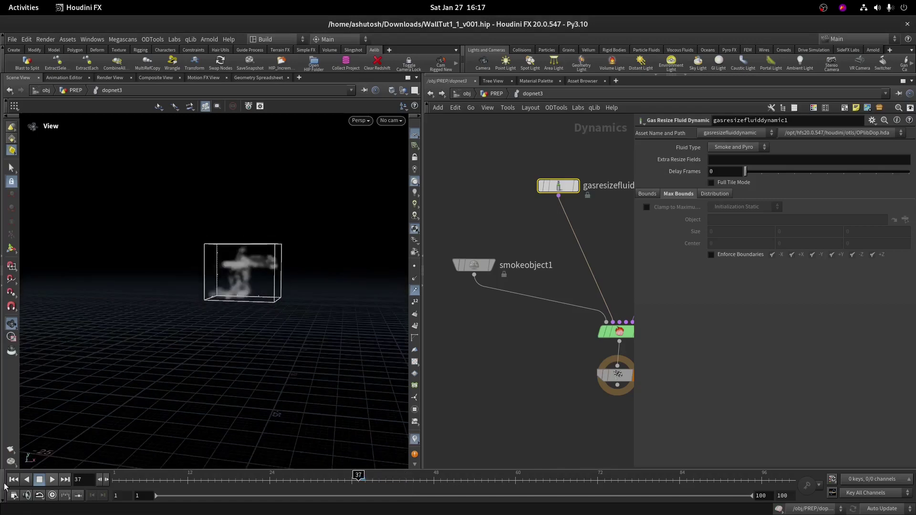
{"action": "left_click", "coordinate": [52, 479]}
{"action": "left_click_drag", "start_coordinate": [229, 313], "coordinate": [207, 347], "text": "alt"}
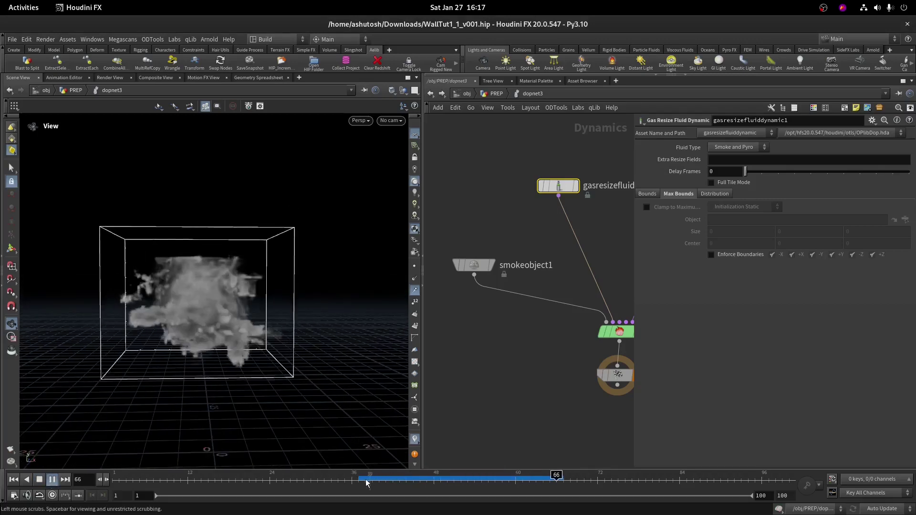
{"action": "left_click", "coordinate": [384, 475]}
{"action": "mouse_move", "coordinate": [385, 476]}
{"action": "left_mouse_down"}
{"action": "mouse_move", "coordinate": [365, 476]}
{"action": "mouse_move", "coordinate": [385, 476]}
{"action": "left_mouse_up"}
{"action": "left_click_drag", "start_coordinate": [215, 323], "coordinate": [209, 254]}
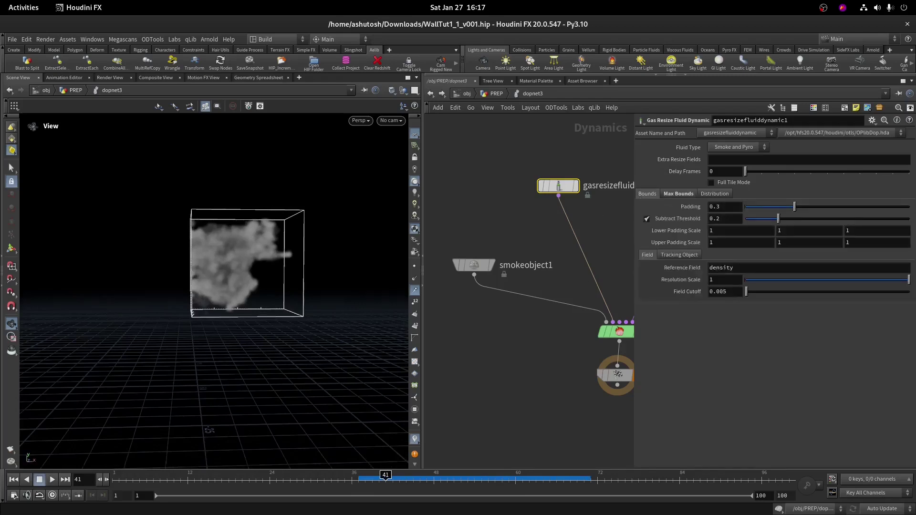
- Keyframe gasresizefluiddynamic1's Padding at 4 on frame 37 and at 1 on frame 43
{"action": "left_click_drag", "start_coordinate": [386, 476], "coordinate": [358, 476]}
{"action": "left_click", "coordinate": [681, 209], "text": "alt"}
{"action": "left_click_drag", "start_coordinate": [722, 208], "coordinate": [687, 212]}
{"action": "type", "text": "4"}
{"action": "key", "text": "Return"}
{"action": "left_click", "coordinate": [402, 478]}
{"action": "middle_click", "coordinate": [690, 207], "text": "ctrl"}
{"action": "left_click", "coordinate": [690, 207], "text": "alt"}
- Add a Padding keyframe of 6 at frame 39 on gasresizefluiddynamic1
{"action": "left_click", "coordinate": [360, 477]}
{"action": "key", "text": "Up"}
{"action": "left_click", "coordinate": [372, 478]}
{"action": "left_click_drag", "start_coordinate": [206, 248], "coordinate": [292, 237]}
{"action": "left_click_drag", "start_coordinate": [737, 208], "coordinate": [668, 213]}
{"action": "type", "text": "6"}
{"action": "key", "text": "Return"}
{"action": "left_click", "coordinate": [690, 207], "text": "alt"}
- Play the simulation from frame 37 to check the container with the keyframed padding
{"action": "left_click", "coordinate": [363, 481]}
{"action": "left_click_drag", "start_coordinate": [305, 258], "coordinate": [293, 287]}
{"action": "left_click", "coordinate": [358, 482]}
{"action": "left_click", "coordinate": [52, 480]}
- Raise the frame 39 Padding value on gasresizefluiddynamic1 to 10
{"action": "left_click", "coordinate": [365, 478]}
{"action": "left_click", "coordinate": [372, 478]}
{"action": "scroll", "coordinate": [319, 286], "scroll_direction": "up", "scroll_amount": 5}
{"action": "left_click_drag", "start_coordinate": [735, 208], "coordinate": [682, 208]}
{"action": "type", "text": "10"}
{"action": "key", "text": "Return"}
{"action": "left_click", "coordinate": [585, 242]}
- Replay the simulation from around frame 37 and inspect the smoke for clipping at the container's walls
{"action": "right_click_drag", "start_coordinate": [311, 267], "coordinate": [291, 443]}
{"action": "left_click", "coordinate": [359, 479]}
{"action": "left_click", "coordinate": [352, 479]}
{"action": "left_click", "coordinate": [52, 480]}
{"action": "right_click_drag", "start_coordinate": [351, 176], "coordinate": [361, 334]}
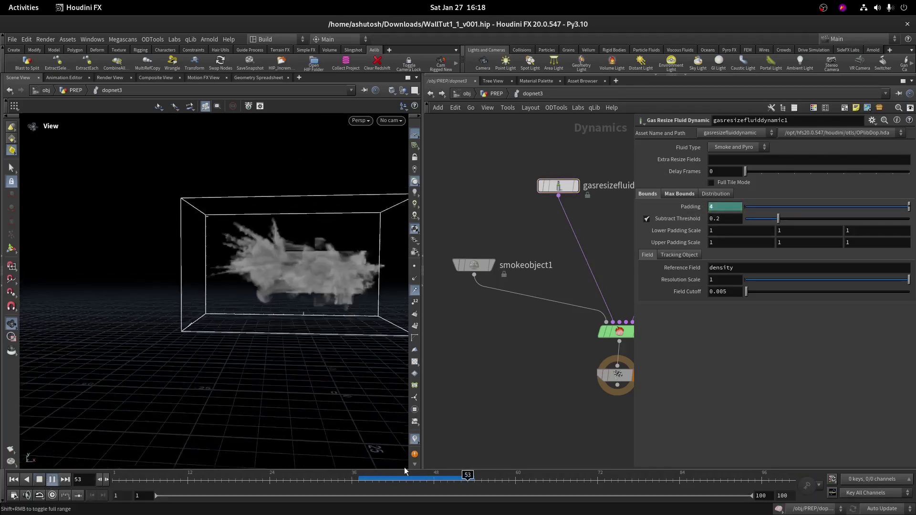
{"action": "left_click_drag", "start_coordinate": [366, 478], "coordinate": [365, 478]}
{"action": "left_click_drag", "start_coordinate": [334, 275], "coordinate": [311, 329]}
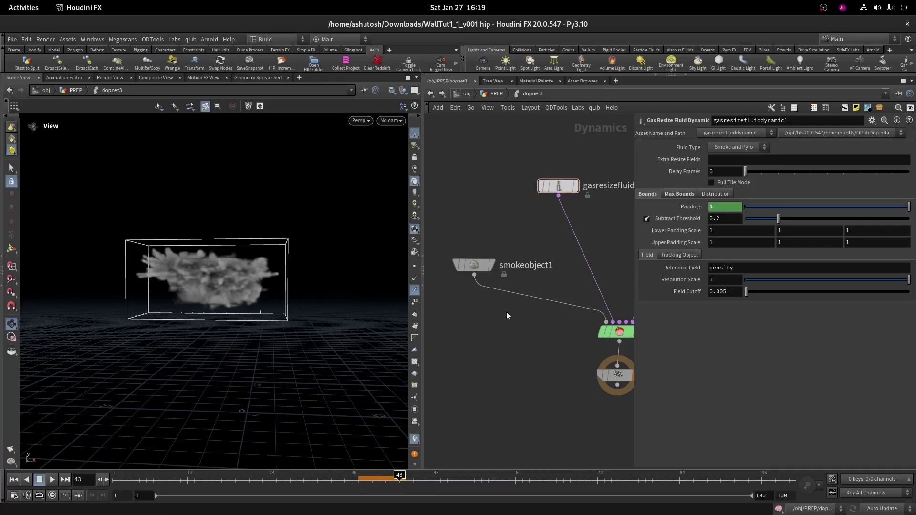
{"action": "left_click", "coordinate": [366, 479]}
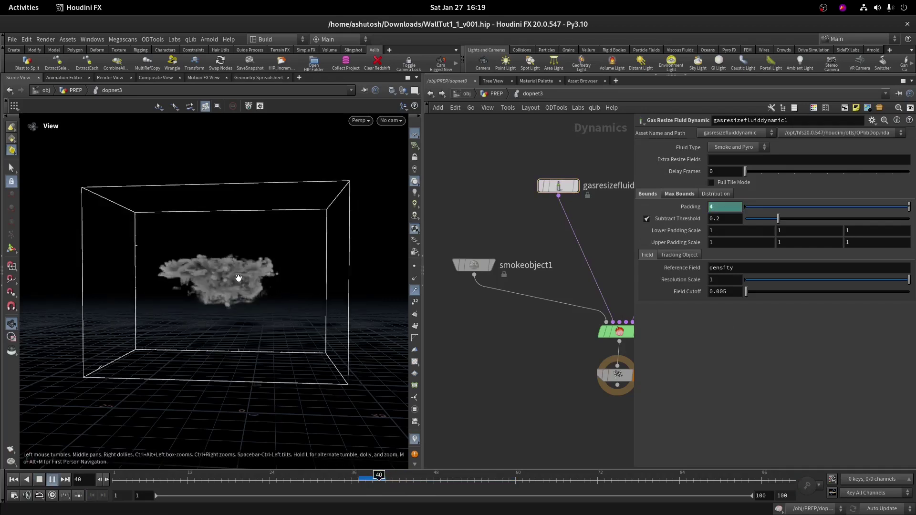
{"action": "left_click_drag", "start_coordinate": [234, 277], "coordinate": [259, 280]}
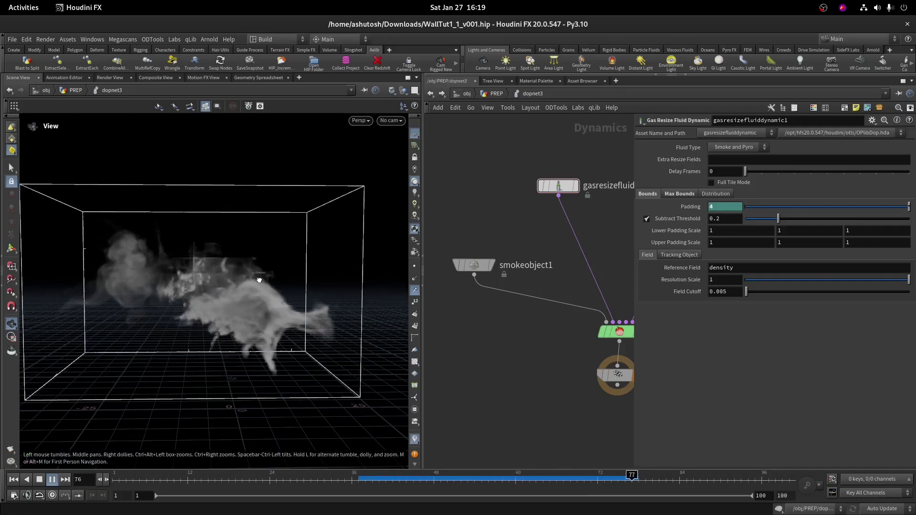
{"action": "left_click_drag", "start_coordinate": [260, 268], "coordinate": [250, 296]}
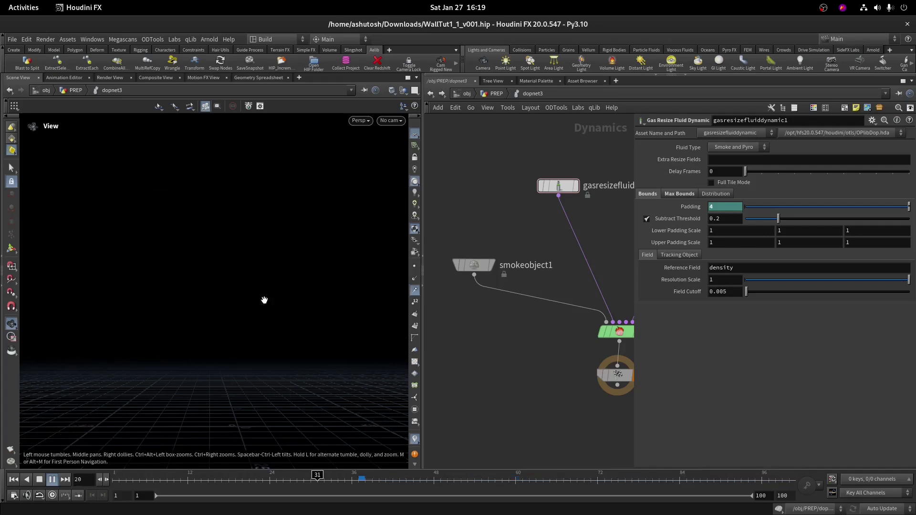
{"action": "left_click", "coordinate": [364, 480]}
- Set pyrosolver1's Time Scale to 0.85 and inspect the smoke at frame 38
{"action": "scroll", "coordinate": [486, 285], "scroll_direction": "down", "scroll_amount": 3}
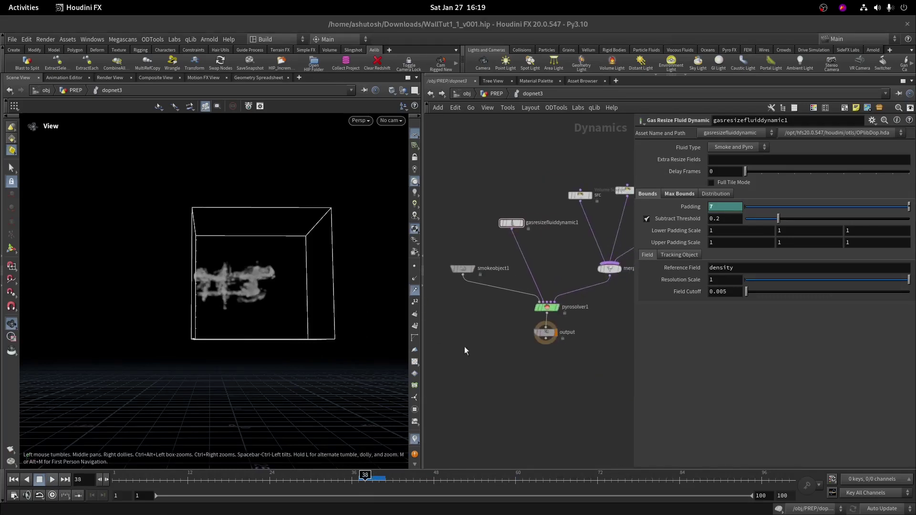
{"action": "left_click", "coordinate": [547, 307]}
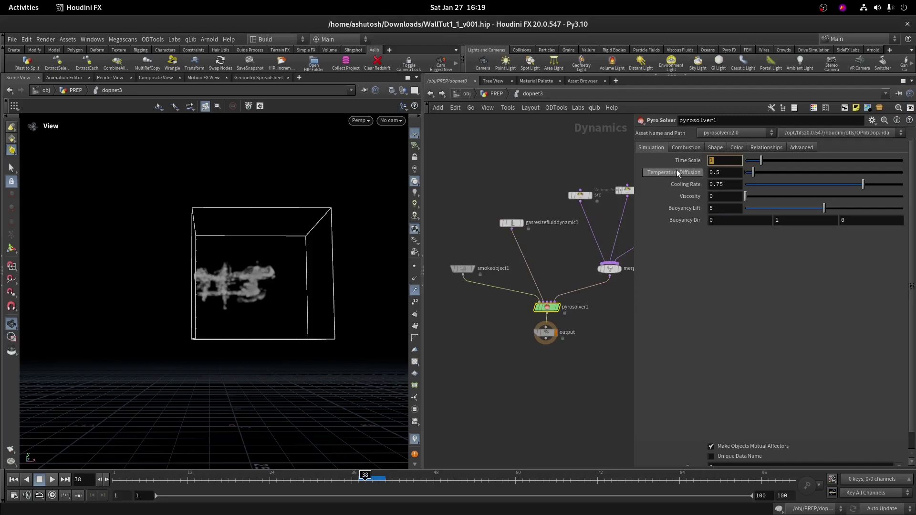
{"action": "type", "text": ".85"}
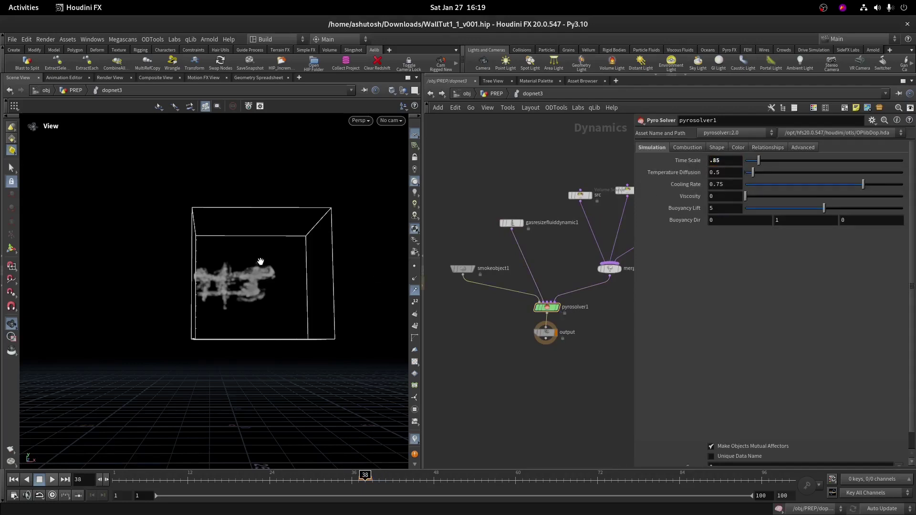
{"action": "scroll", "coordinate": [248, 272], "scroll_direction": "up", "scroll_amount": 5}
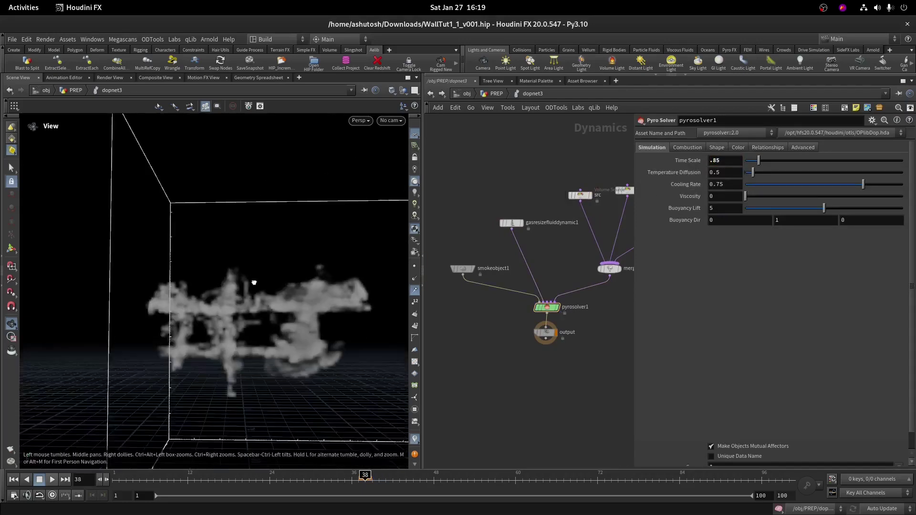
{"action": "scroll", "coordinate": [254, 282], "scroll_direction": "down", "scroll_amount": 5}
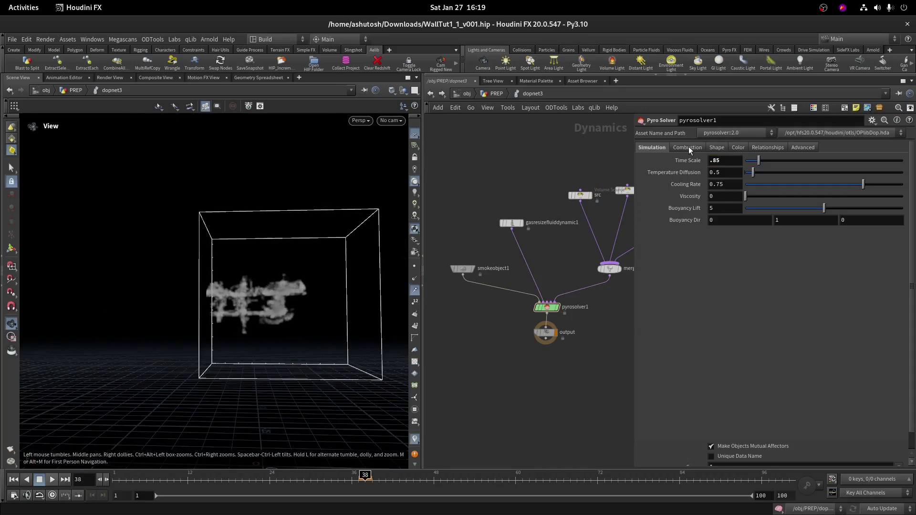
- Set pyrosolver1's Temperature Diffusion and Cooling Rate to 0 and the Y component of Buoyancy Dir to -1
{"action": "left_click_drag", "start_coordinate": [754, 172], "coordinate": [745, 173]}
{"action": "left_click", "coordinate": [760, 194]}
{"action": "key", "text": "ctrl+z"}
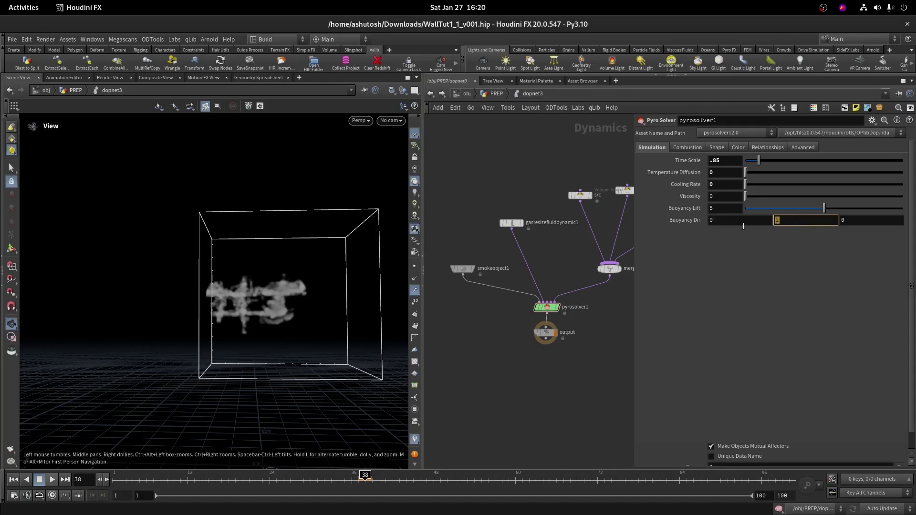
{"action": "type", "text": "1"}
{"action": "key", "text": "Return"}
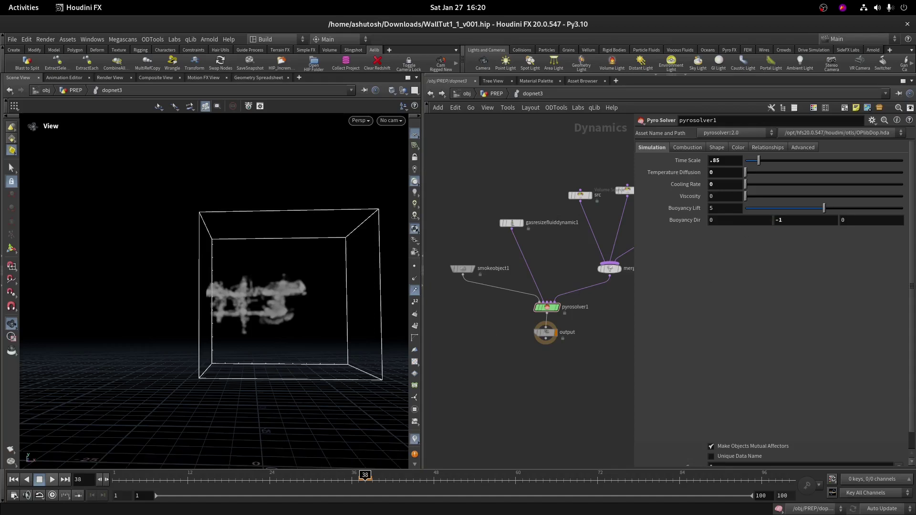
- Set pyrosolver1's Dissipation to 0.01 in the shape settings
{"action": "left_click", "coordinate": [717, 147]}
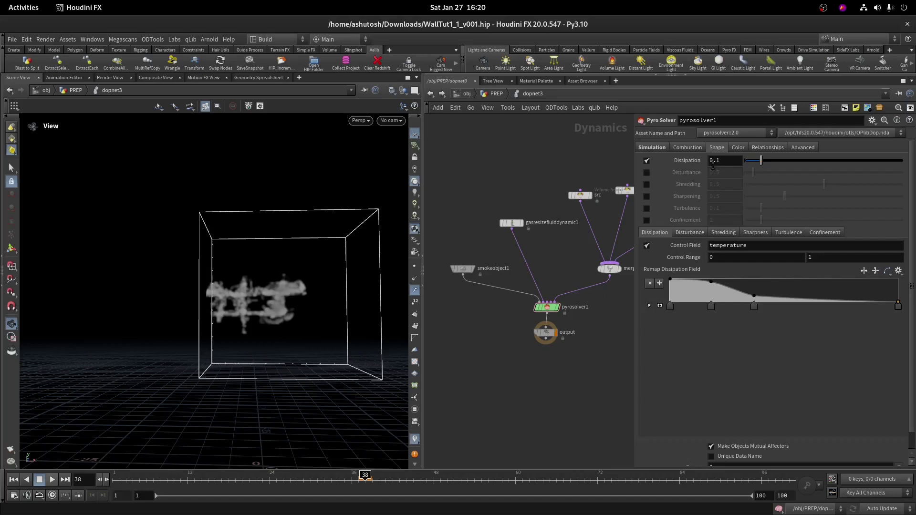
{"action": "left_click", "coordinate": [712, 162]}
{"action": "key", "text": "Return"}
{"action": "left_click", "coordinate": [646, 172]}
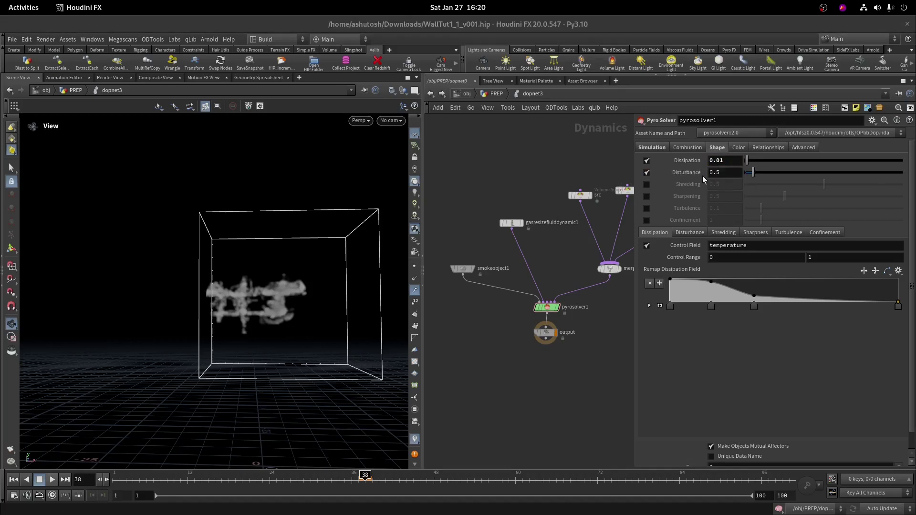
{"action": "left_click_drag", "start_coordinate": [728, 162], "coordinate": [707, 170]}
{"action": "type", "text": "f"}
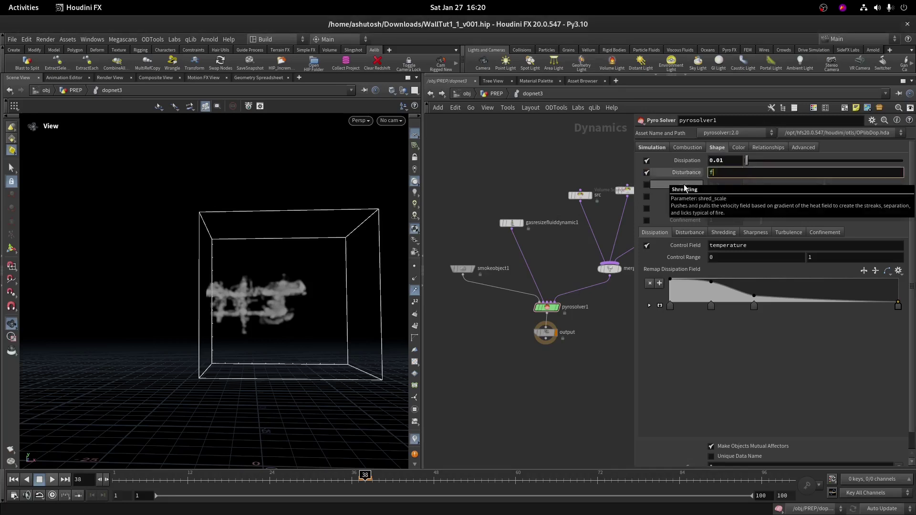
{"action": "type", "text": "it(@Frame,"}
{"action": "type", "text": "08)"}
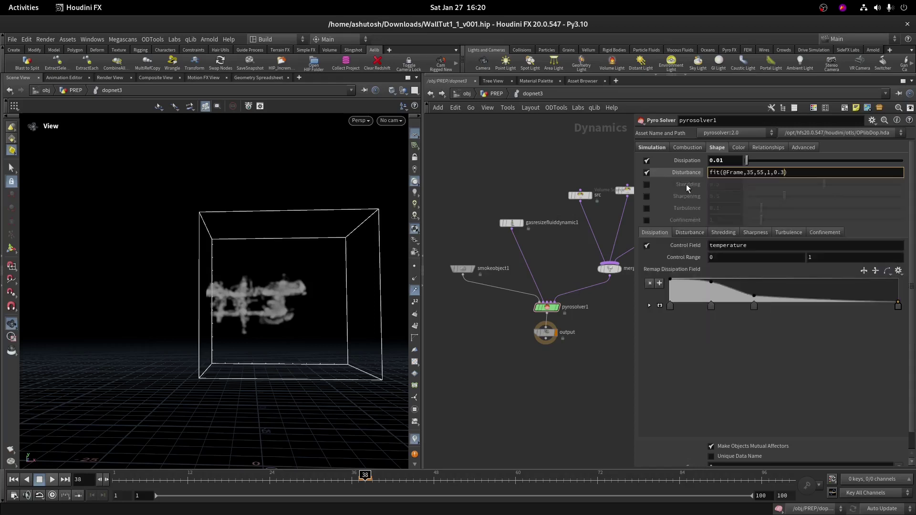
{"action": "key", "text": "Return"}
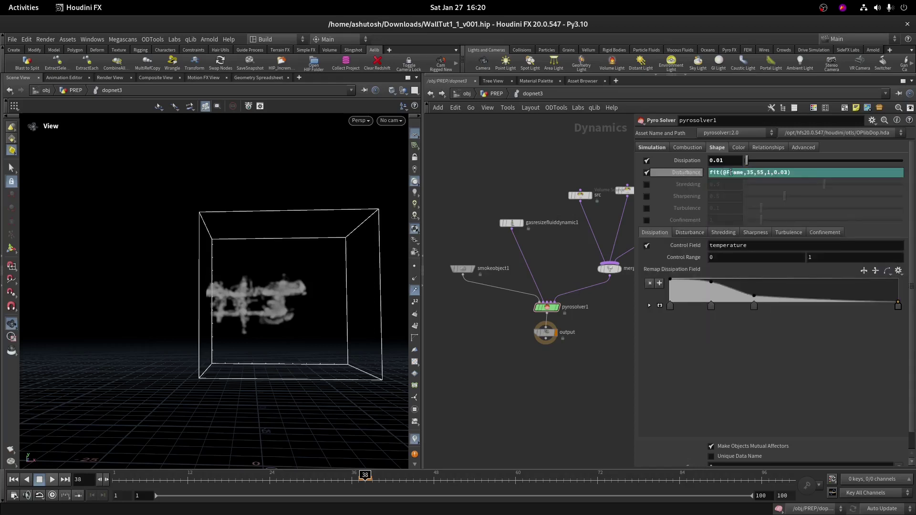
- Scrub to frame 42, inspect the smoke up close and return to frame 35
{"action": "left_click_drag", "start_coordinate": [363, 484], "coordinate": [392, 483]}
{"action": "left_click_drag", "start_coordinate": [299, 258], "coordinate": [231, 270]}
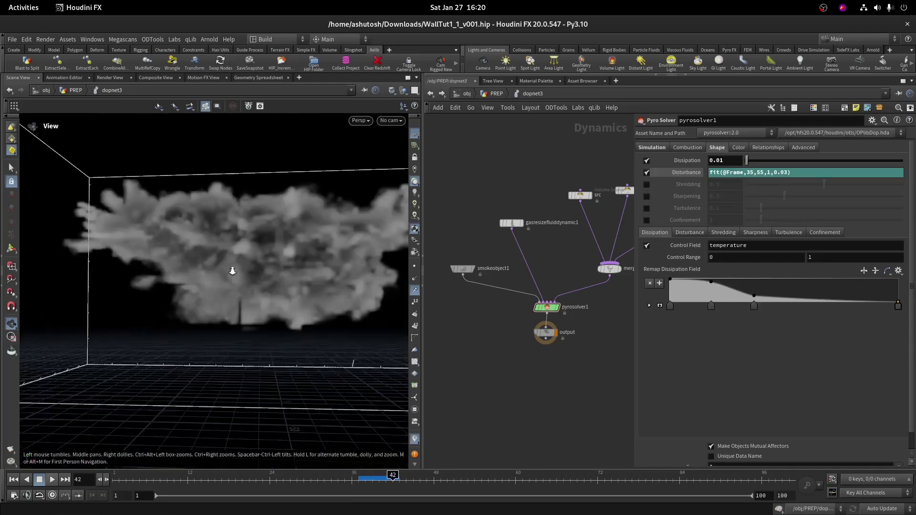
{"action": "left_click", "coordinate": [679, 172]}
{"action": "left_click_drag", "start_coordinate": [392, 476], "coordinate": [344, 475]}
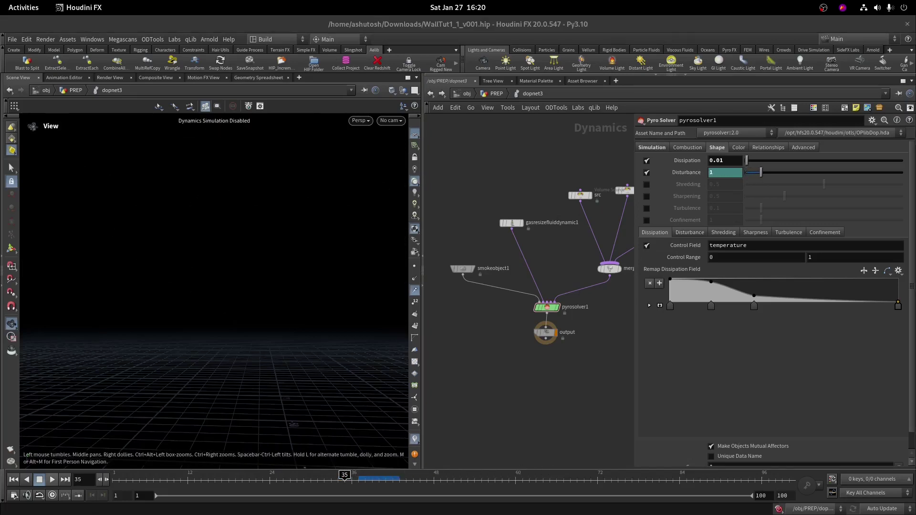
{"action": "left_click", "coordinate": [692, 173]}
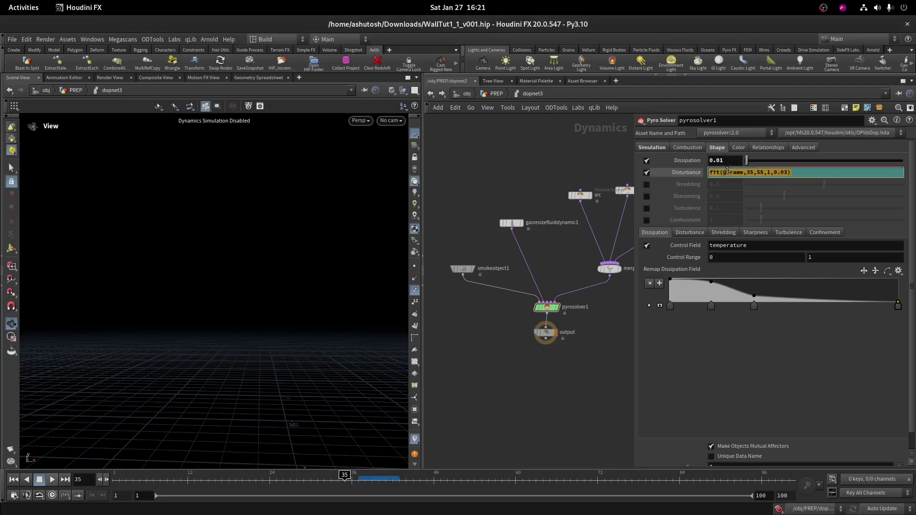
{"action": "left_click", "coordinate": [647, 208]}
{"action": "left_click", "coordinate": [725, 208]}
{"action": "type", "text": "fit(@Frame,35,55,1,0.03)"}
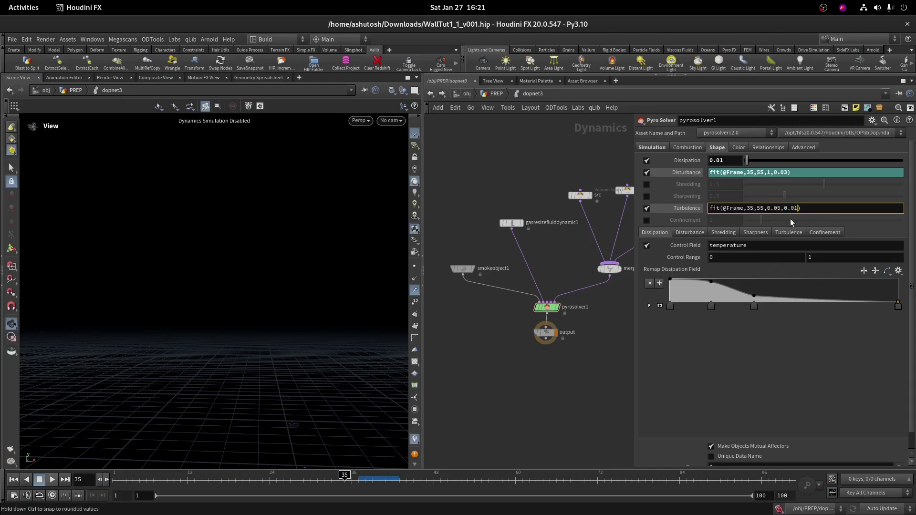
{"action": "key", "text": "Return"}
- Set pyrosolver1's disturbance Cutoff to 2 and Block Size to 0.5
{"action": "left_click", "coordinate": [689, 233]}
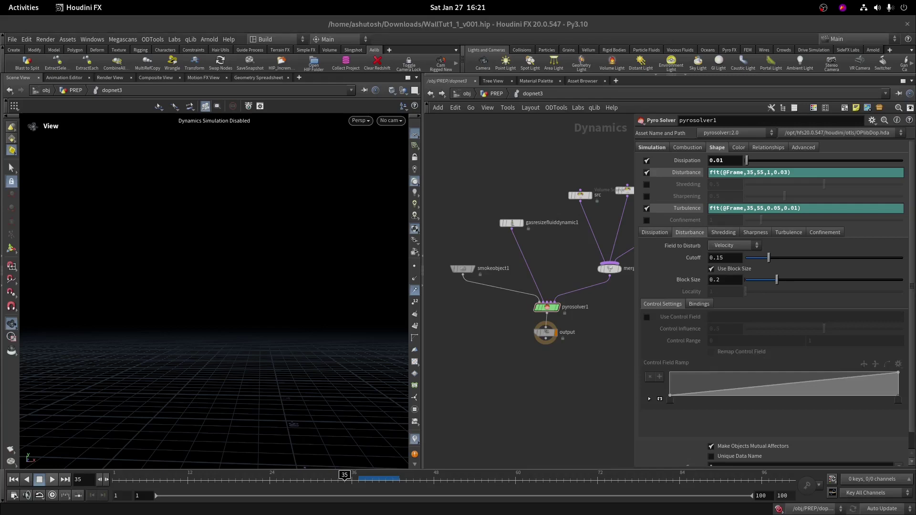
{"action": "left_click_drag", "start_coordinate": [728, 258], "coordinate": [691, 259]}
{"action": "type", "text": "2"}
{"action": "key", "text": "Return"}
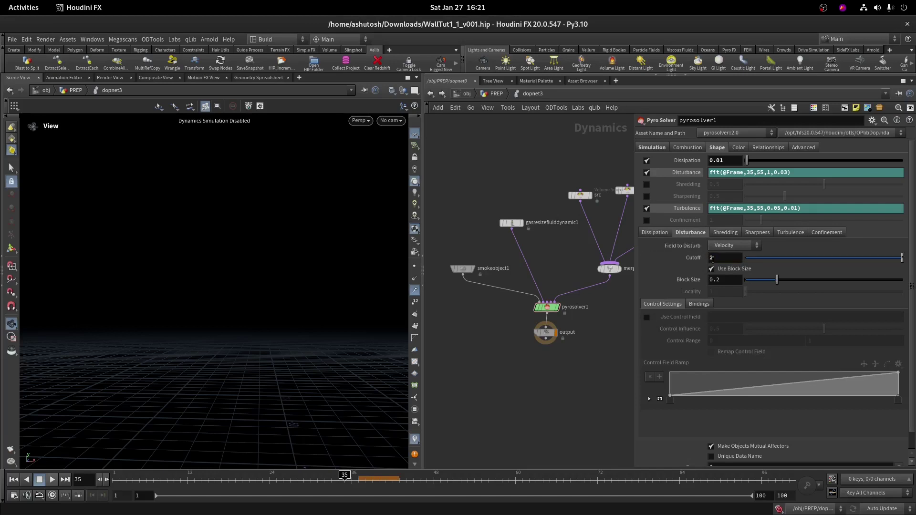
{"action": "type", "text": "0.0"}
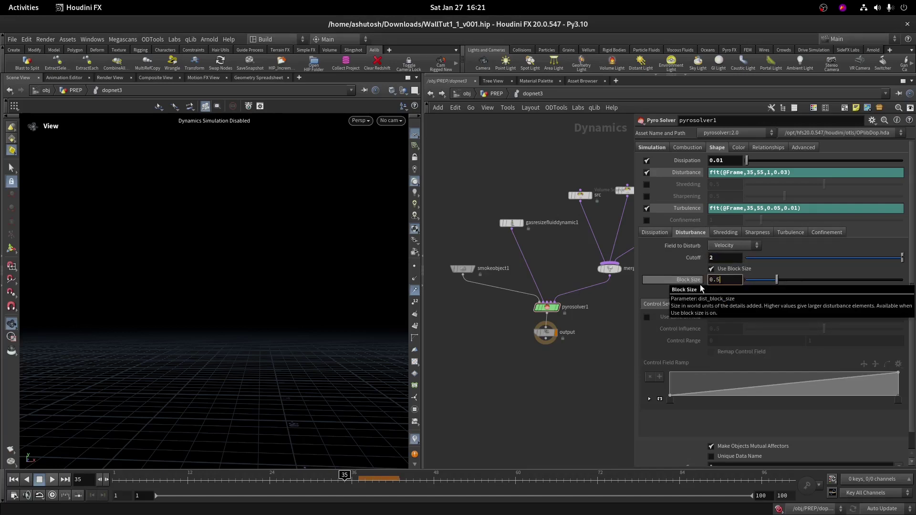
{"action": "type", "text": "5"}
{"action": "key", "text": "Return"}
- Set Swirl Size to 2 and Turbulence to 3 in pyrosolver1's turbulence settings
{"action": "left_click", "coordinate": [791, 232]}
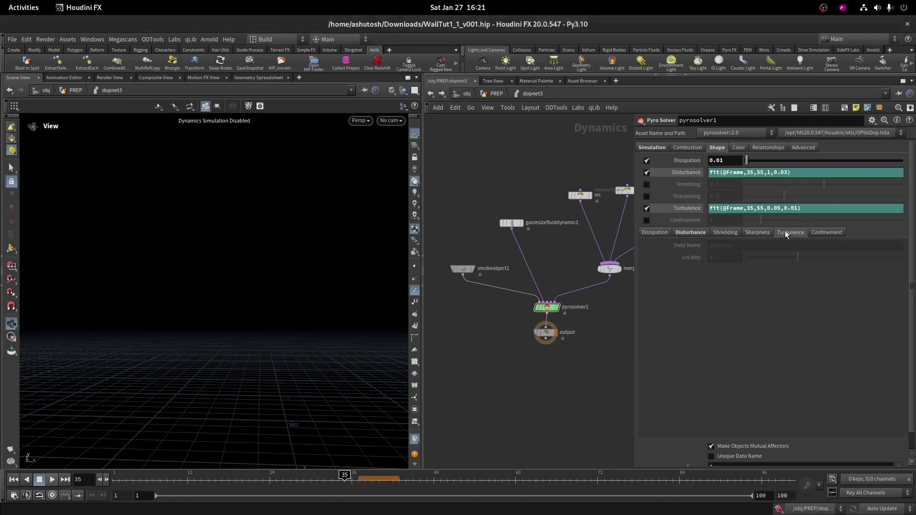
{"action": "left_click", "coordinate": [786, 232]}
{"action": "type", "text": "2"}
{"action": "key", "text": "Return"}
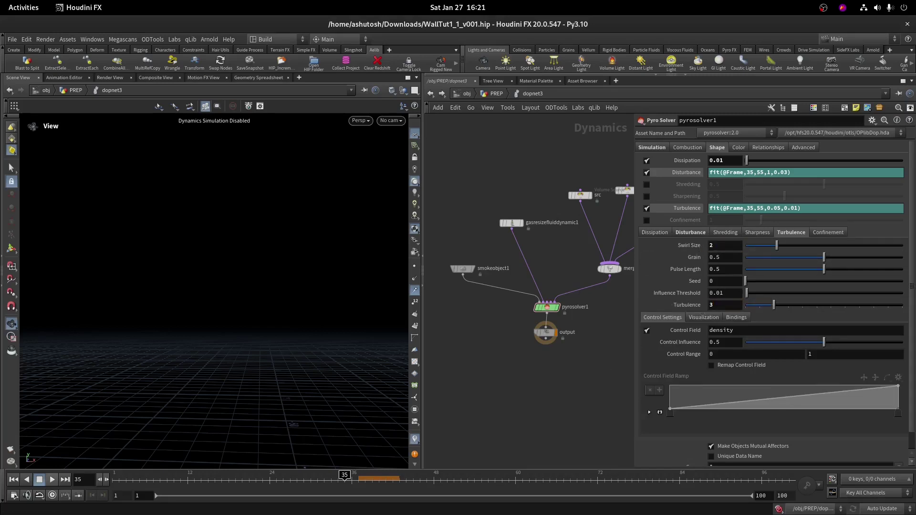
- Add a Gas Disturb node wired into pyrosolver1, place it above the solver and switch it to the older gasdisturb version
{"action": "scroll", "coordinate": [590, 365], "scroll_direction": "down", "scroll_amount": 4}
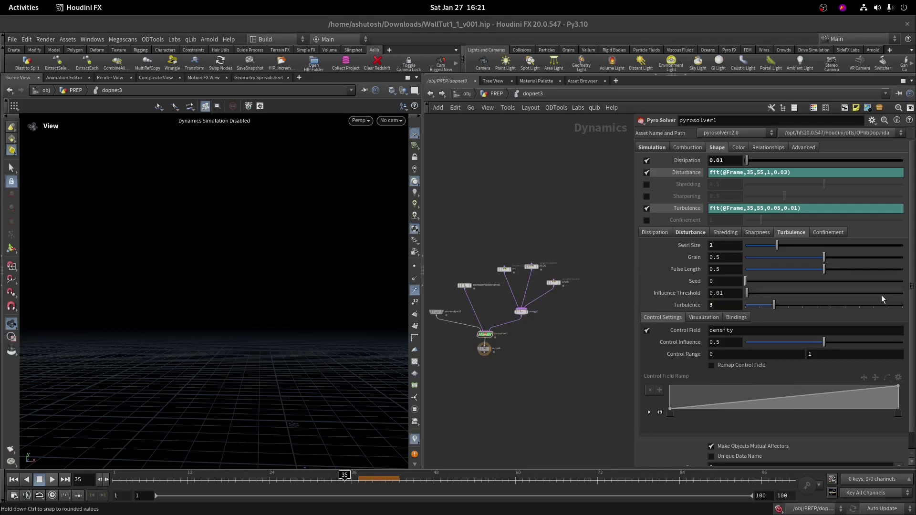
{"action": "scroll", "coordinate": [458, 314], "scroll_direction": "up", "scroll_amount": 4}
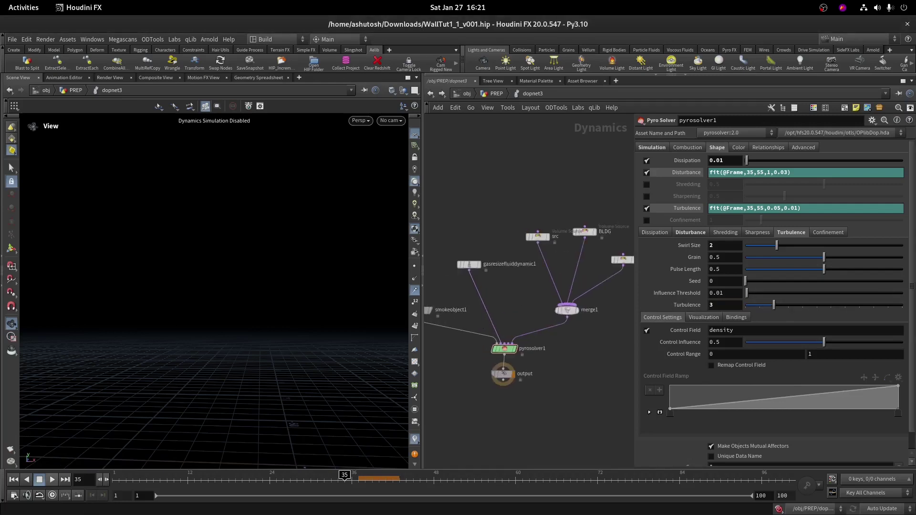
{"action": "left_click_drag", "start_coordinate": [504, 346], "coordinate": [503, 199]}
{"action": "type", "text": "gas dis"}
{"action": "key", "text": "Return"}
{"action": "key", "text": "Tab"}
{"action": "type", "text": "gas di"}
{"action": "key", "text": "Down"}
{"action": "key", "text": "Return"}
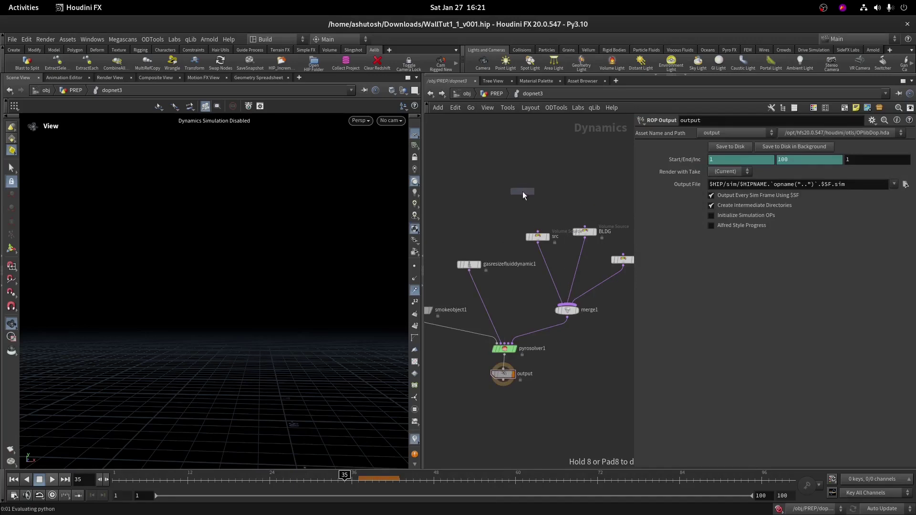
{"action": "left_click", "coordinate": [522, 191]}
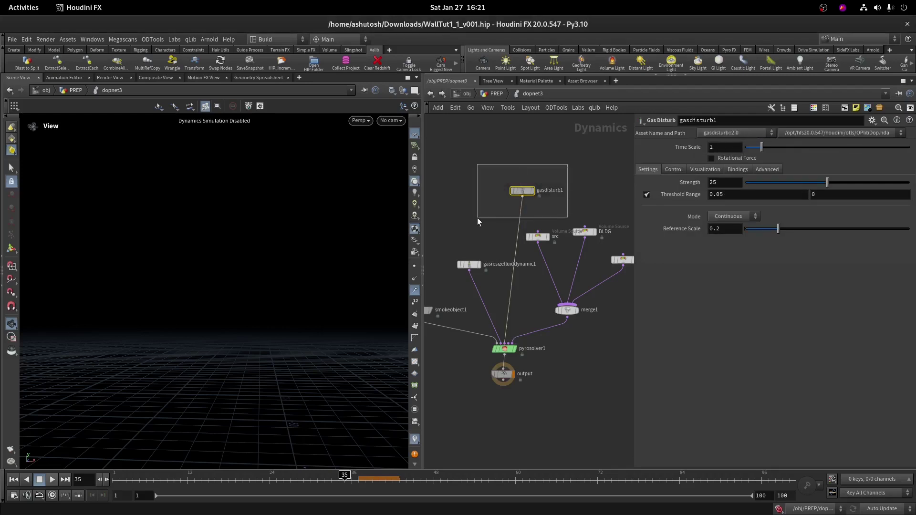
{"action": "left_click_drag", "start_coordinate": [523, 193], "coordinate": [505, 196]}
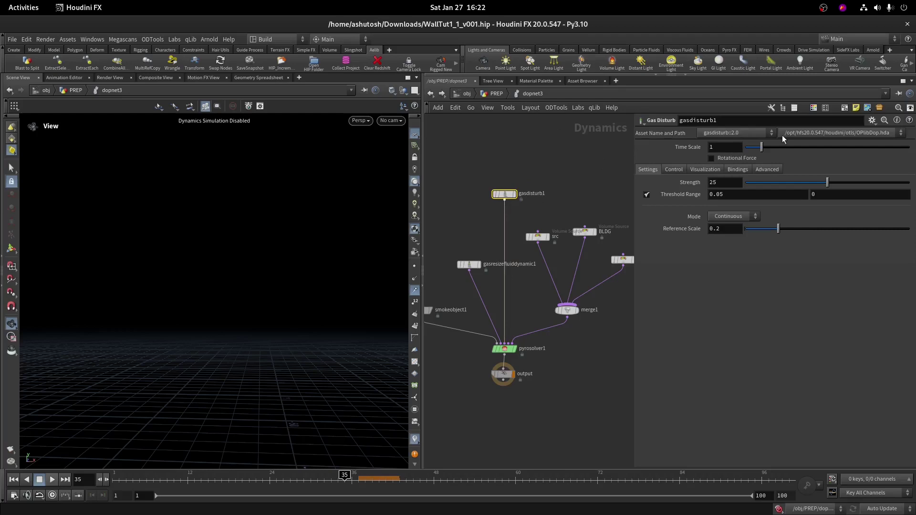
{"action": "left_click", "coordinate": [714, 134]}
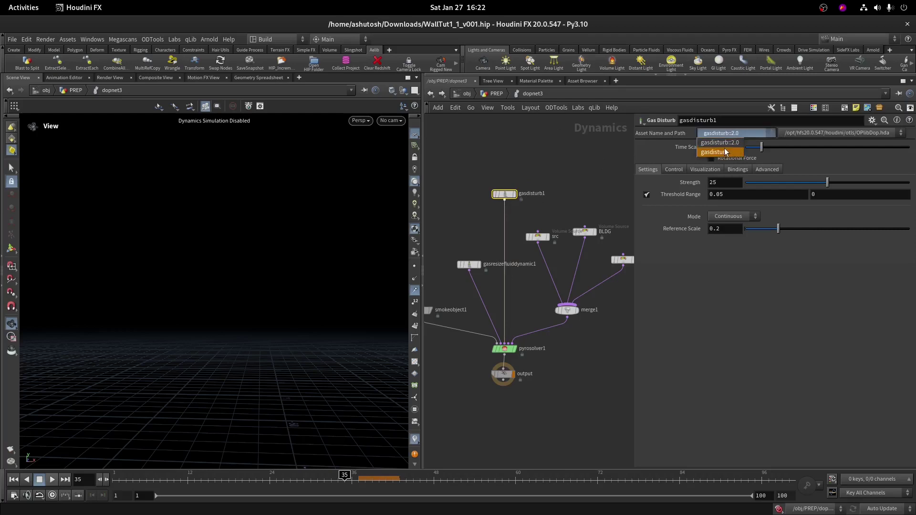
{"action": "left_click", "coordinate": [725, 151]}
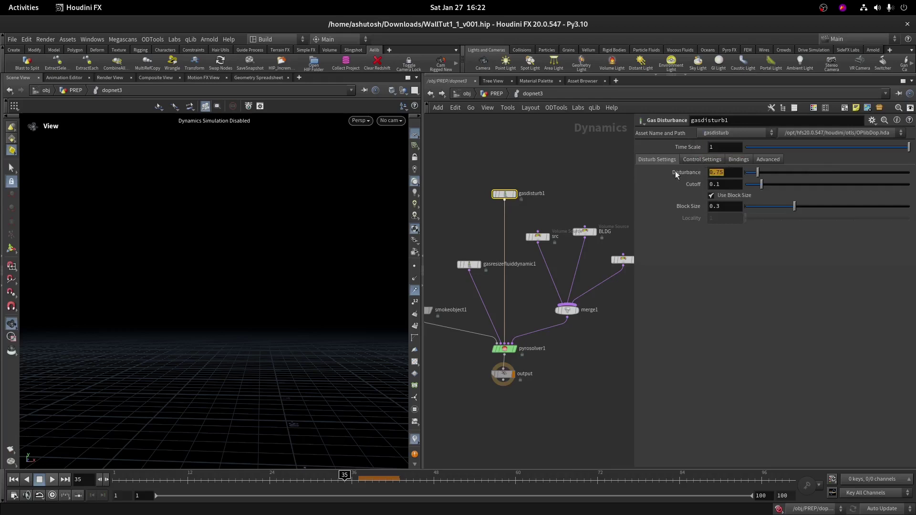
{"action": "type", "text": "fit(@"}
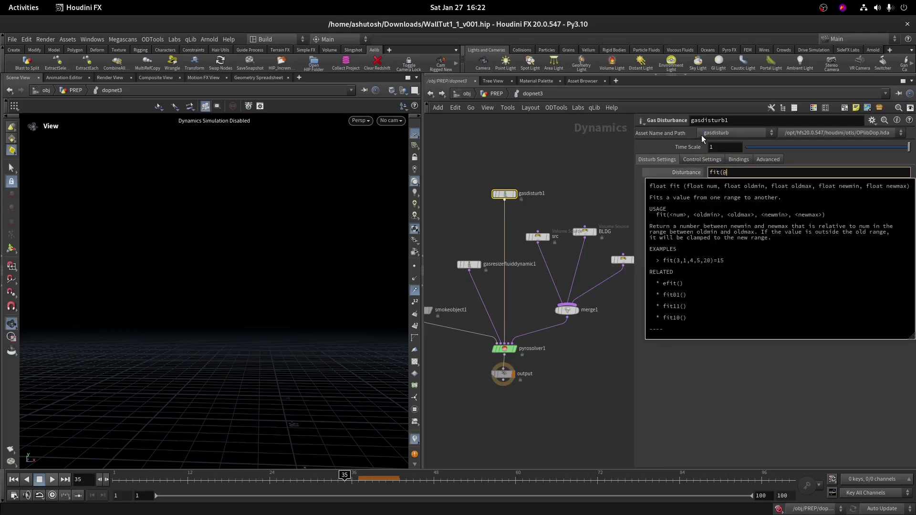
{"action": "type", "text": "Frame"}
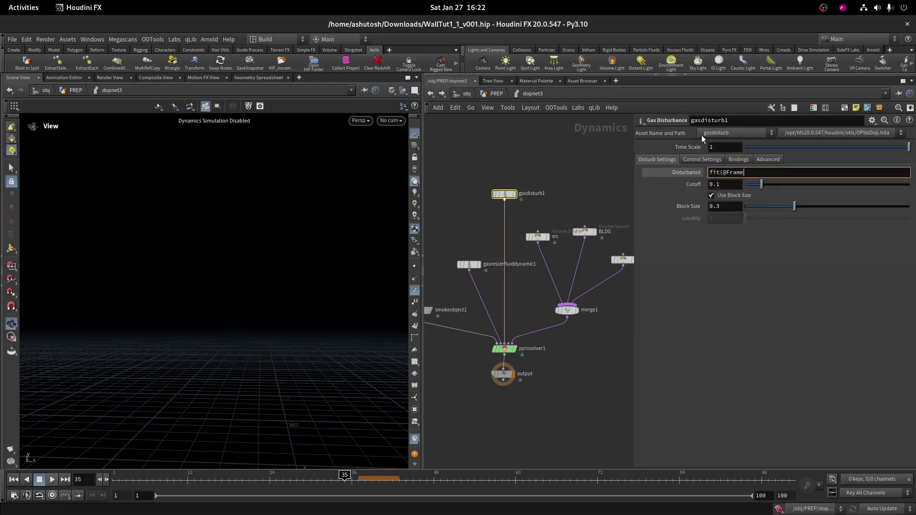
{"action": "type", "text": ",35,55,0.5,0.01)"}
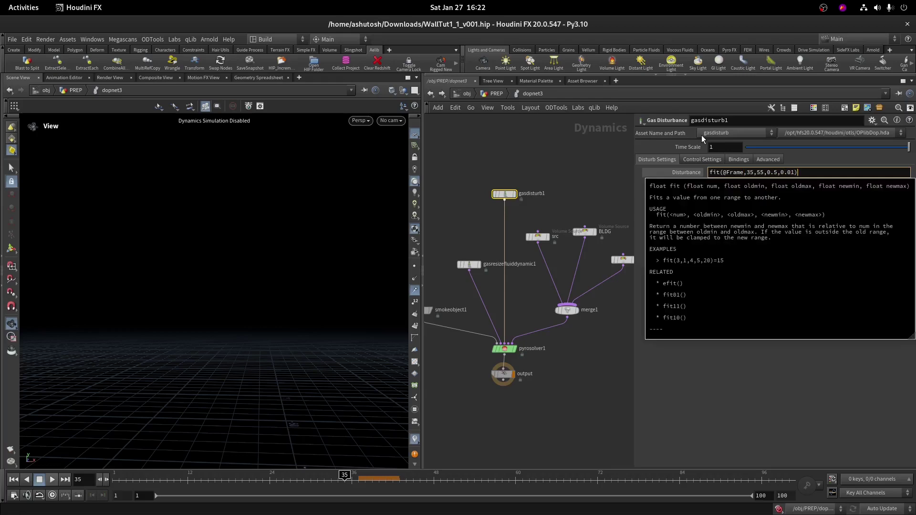
{"action": "key", "text": "Return"}
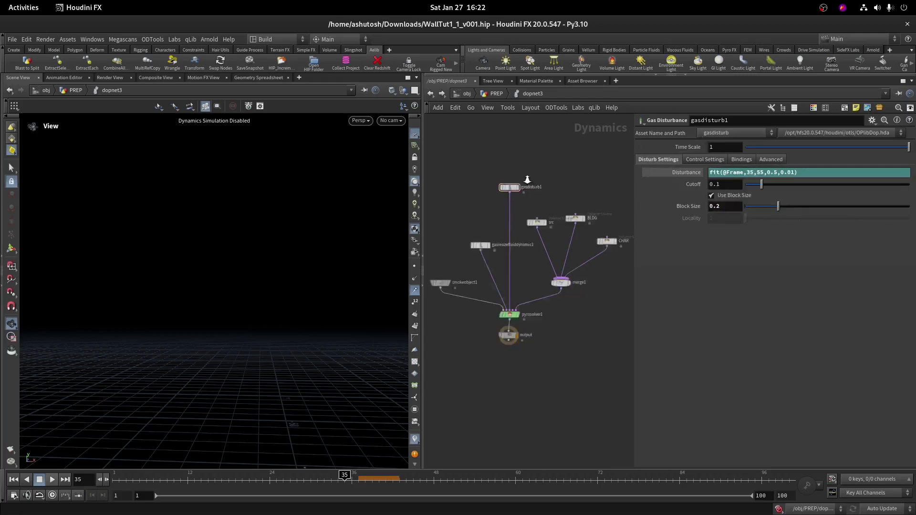
- Return to the PREP network, go to frame 37 and re-enable the dynamics simulation
{"action": "left_click", "coordinate": [496, 94]}
{"action": "double_click", "coordinate": [535, 314]}
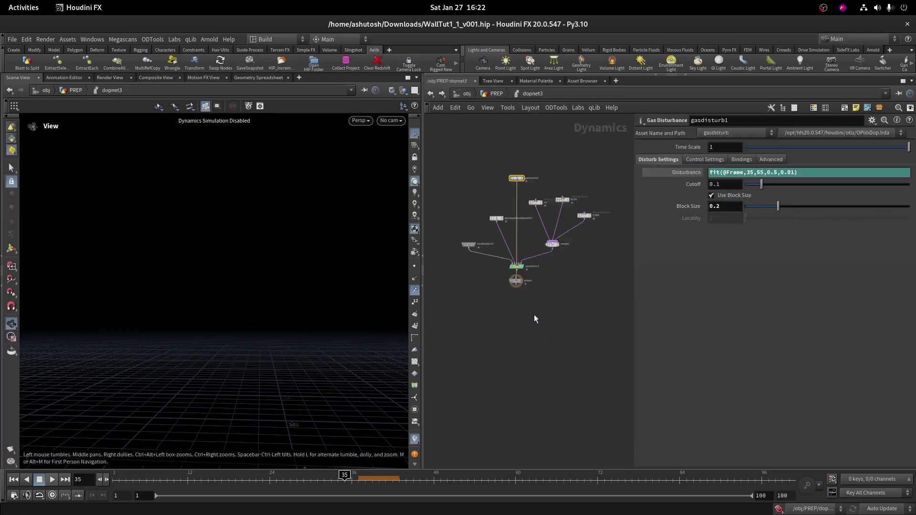
{"action": "scroll", "coordinate": [534, 314], "scroll_direction": "down", "scroll_amount": 3}
{"action": "scroll", "coordinate": [590, 246], "scroll_direction": "up", "scroll_amount": 5}
{"action": "left_click", "coordinate": [534, 254]}
{"action": "middle_click_drag", "start_coordinate": [540, 284], "coordinate": [626, 265]}
{"action": "key", "text": "u"}
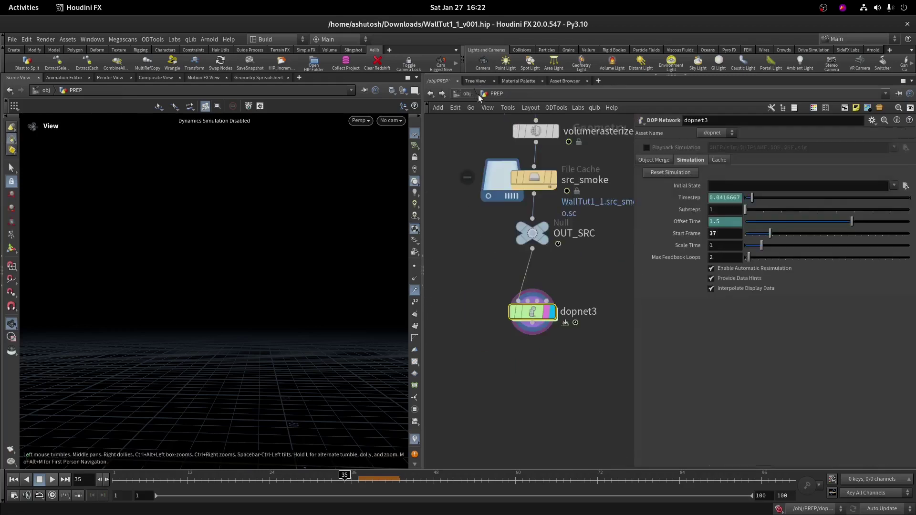
{"action": "key", "text": "g"}
{"action": "left_click", "coordinate": [359, 480]}
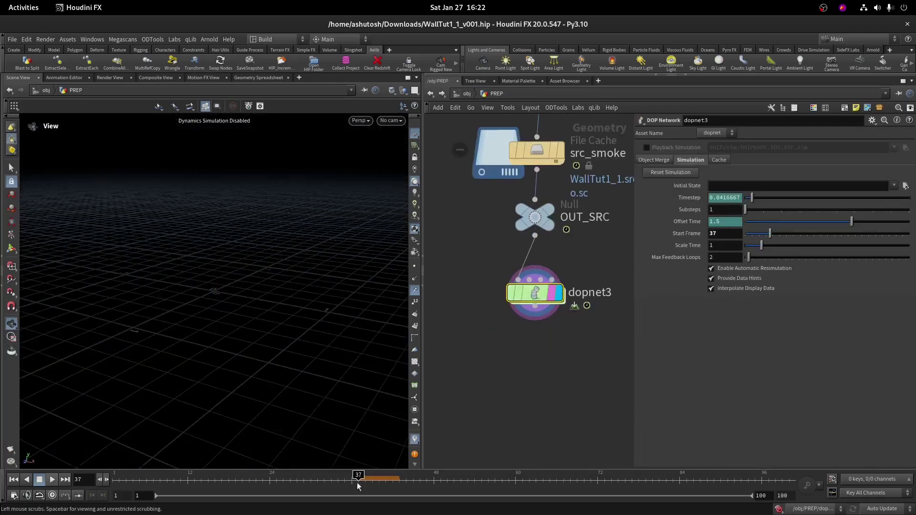
{"action": "left_click", "coordinate": [781, 510]}
{"action": "key", "text": "g"}
{"action": "scroll", "coordinate": [559, 302], "scroll_direction": "up", "scroll_amount": 1}
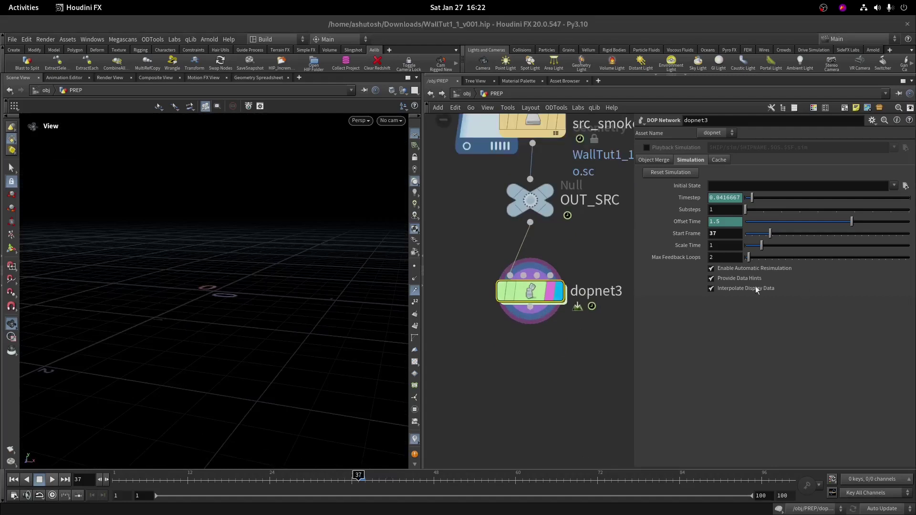
- Add a DOP Import Fields node below dopnet3 that reads smoke* from ../dopnet3, and display it
{"action": "scroll", "coordinate": [557, 322], "scroll_direction": "down", "scroll_amount": 3}
{"action": "key", "text": "Tab"}
{"action": "type", "text": "dop"}
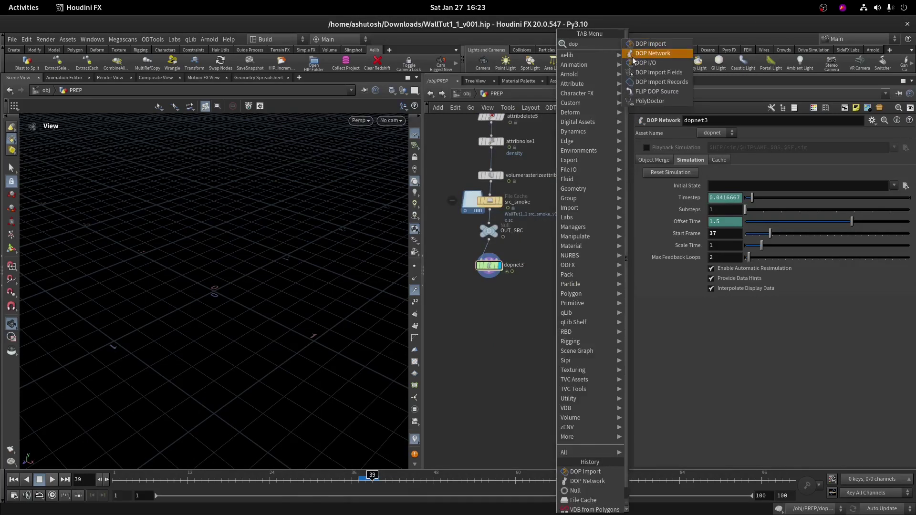
{"action": "left_click", "coordinate": [650, 73]}
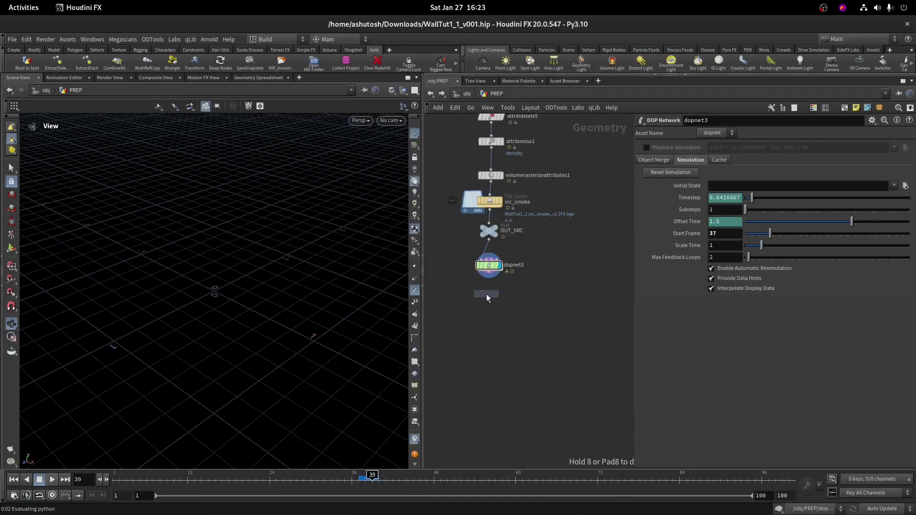
{"action": "left_click", "coordinate": [486, 294]}
{"action": "scroll", "coordinate": [485, 294], "scroll_direction": "up", "scroll_amount": 2}
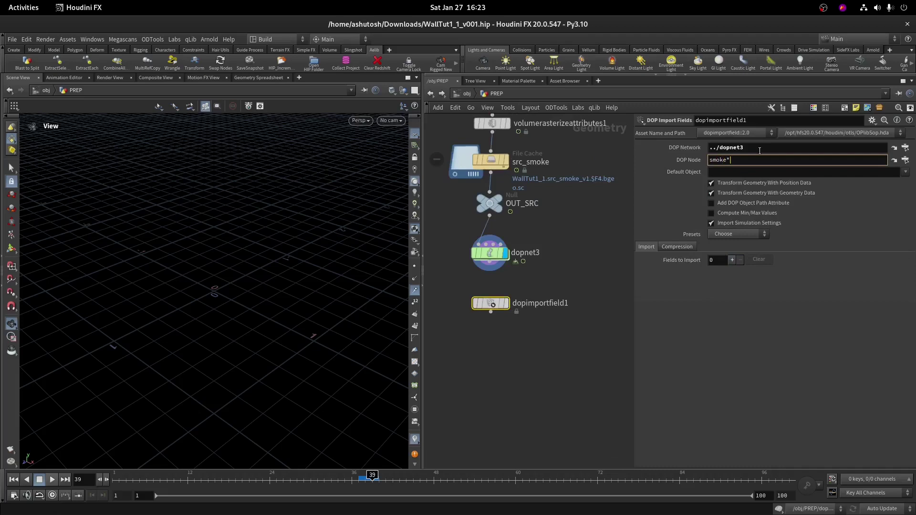
{"action": "left_click", "coordinate": [513, 307]}
{"action": "scroll", "coordinate": [508, 309], "scroll_direction": "up", "scroll_amount": 2}
{"action": "left_click", "coordinate": [506, 301]}
{"action": "left_click", "coordinate": [500, 301]}
- Load the preset on dopimportfield1 that imports the density, vel, rest, temperature and Cd fields, and frame the smoke
{"action": "key", "text": "space+g"}
{"action": "left_click_drag", "start_coordinate": [186, 260], "coordinate": [286, 239]}
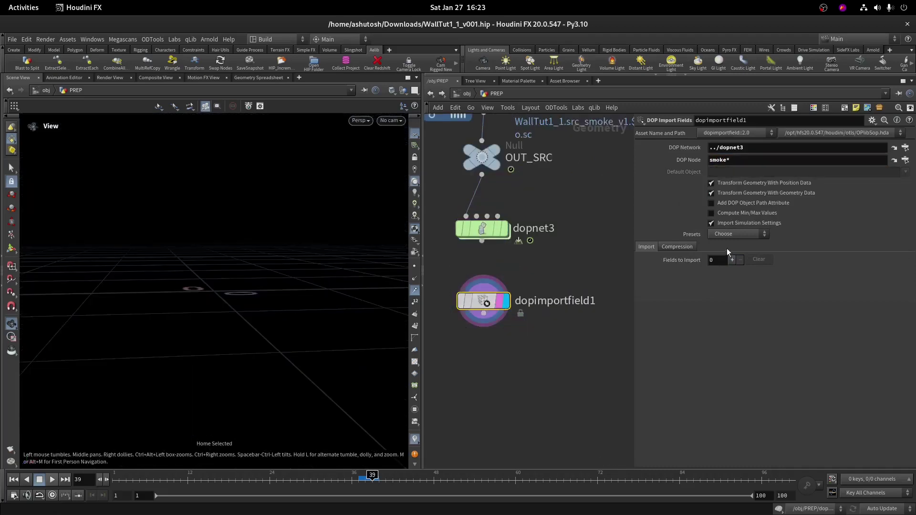
{"action": "left_click", "coordinate": [730, 233]}
{"action": "left_click", "coordinate": [729, 265]}
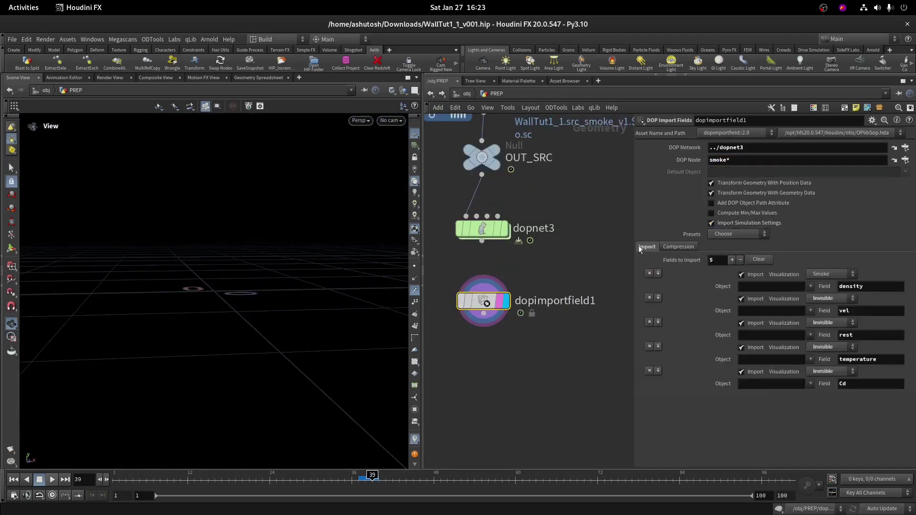
{"action": "key", "text": "space+g"}
{"action": "scroll", "coordinate": [194, 297], "scroll_direction": "up", "scroll_amount": 5}
{"action": "scroll", "coordinate": [171, 329], "scroll_direction": "down", "scroll_amount": 3}
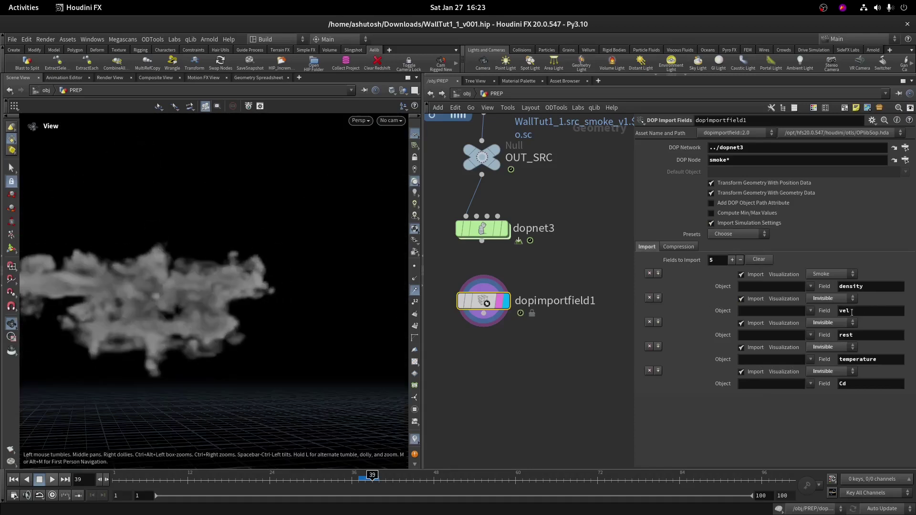
- Remove the rest, temperature and Cd fields from dopimportfield1's import list
{"action": "left_click", "coordinate": [650, 323]}
{"action": "left_click", "coordinate": [650, 322]}
{"action": "left_click", "coordinate": [650, 323]}
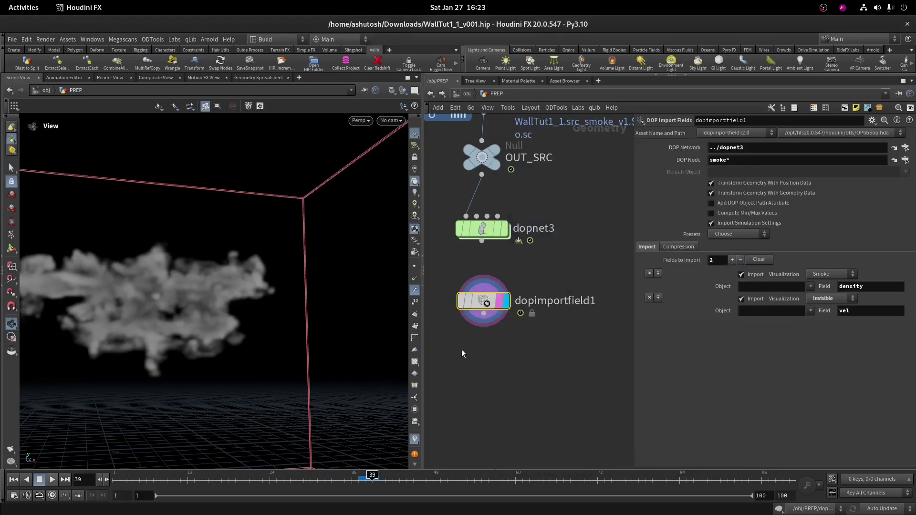
- Add a Volume Compress node after dopimportfield1 with Update Compression Settings enabled, and examine its volumes and memory use
{"action": "key", "text": "Tab"}
{"action": "type", "text": "vvolume"}
{"action": "key", "text": "BackSpace"}
{"action": "key", "text": "BackSpace"}
{"action": "key", "text": "BackSpace"}
{"action": "key", "text": "BackSpace"}
{"action": "key", "text": "BackSpace"}
{"action": "key", "text": "BackSpace"}
{"action": "key", "text": "BackSpace"}
{"action": "type", "text": "volume"}
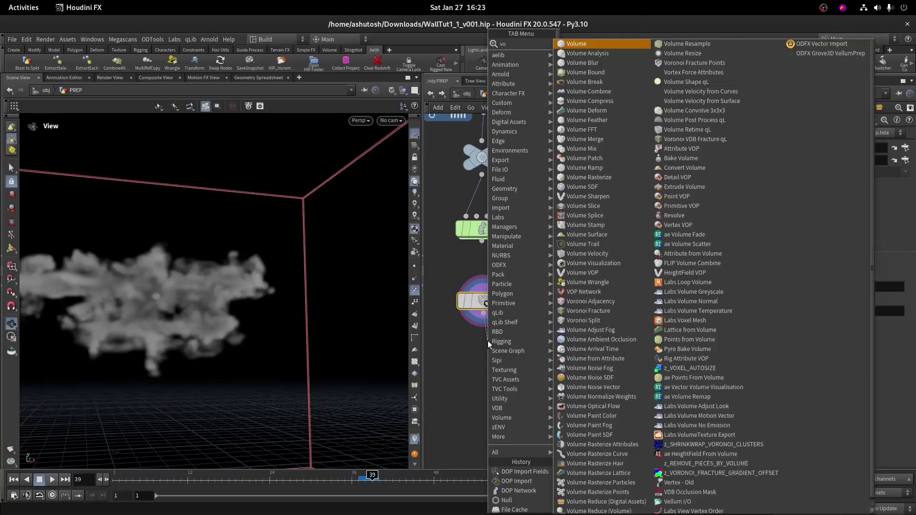
{"action": "left_click", "coordinate": [591, 101]}
{"action": "left_click", "coordinate": [511, 353]}
{"action": "middle_click", "coordinate": [490, 354]}
{"action": "left_click", "coordinate": [745, 172]}
{"action": "middle_click_drag", "start_coordinate": [490, 354], "coordinate": [551, 448]}
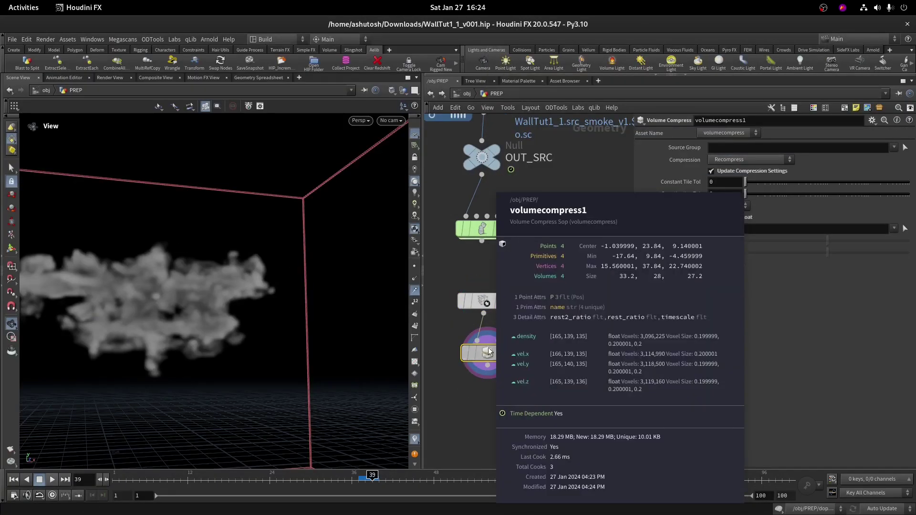
- Add a Convert VDB node after volumecompress1, set it to convert the volumes to VDBs and examine its node info
{"action": "key", "text": "Tab"}
{"action": "type", "text": "vdb"}
{"action": "left_click", "coordinate": [583, 416]}
{"action": "left_click", "coordinate": [510, 413]}
{"action": "left_click", "coordinate": [733, 158]}
{"action": "left_click", "coordinate": [725, 180]}
{"action": "middle_click", "coordinate": [488, 413]}
- Add a VDB Vector Merge node after the Convert VDB node and compare the node info along the chain
{"action": "left_click_drag", "start_coordinate": [545, 440], "coordinate": [451, 286]}
{"action": "right_click", "coordinate": [535, 346]}
{"action": "type", "text": "vdbf"}
{"action": "left_click", "coordinate": [641, 94]}
{"action": "left_click", "coordinate": [535, 385]}
{"action": "middle_click", "coordinate": [529, 385]}
{"action": "middle_click", "coordinate": [536, 335]}
{"action": "middle_click", "coordinate": [536, 390]}
{"action": "middle_click", "coordinate": [545, 390]}
{"action": "middle_click_drag", "start_coordinate": [563, 414], "coordinate": [574, 340]}
{"action": "left_click", "coordinate": [546, 155]}
{"action": "left_click", "coordinate": [546, 206]}
{"action": "middle_click_drag", "start_coordinate": [490, 234], "coordinate": [552, 234]}
- Add a Volume Reduce node beside the chain, fed by dopimportfield1, and display it to examine its fields and memory use
{"action": "scroll", "coordinate": [552, 233], "scroll_direction": "down", "scroll_amount": 1}
{"action": "key", "text": "Tab"}
{"action": "type", "text": "vol red"}
{"action": "key", "text": "Return"}
{"action": "left_click", "coordinate": [516, 250]}
{"action": "scroll", "coordinate": [533, 222], "scroll_direction": "up", "scroll_amount": 2}
{"action": "left_click_drag", "start_coordinate": [579, 187], "coordinate": [462, 258]}
{"action": "middle_click", "coordinate": [470, 275]}
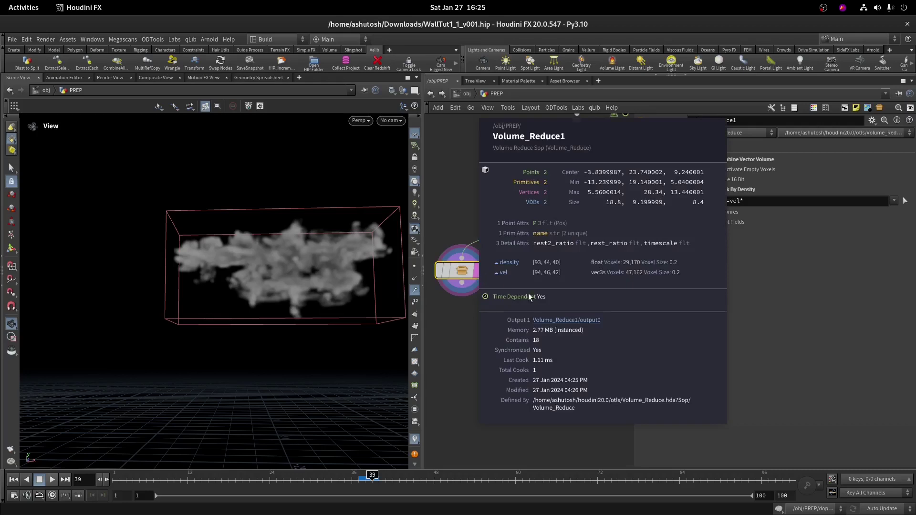
{"action": "middle_click", "coordinate": [457, 269]}
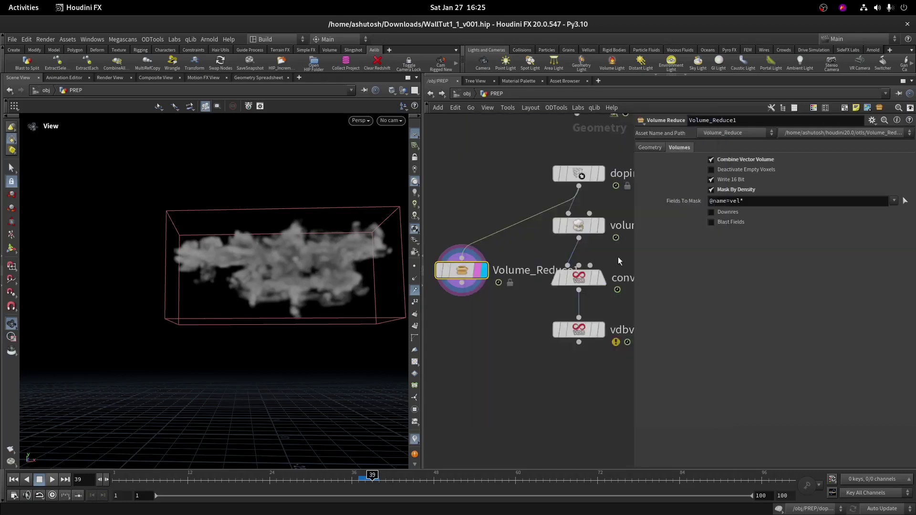
- Enable Downres and Deactivate Empty Voxels on Volume_Reduce1 and compare its node info with dopimportfield1
{"action": "left_click", "coordinate": [727, 213]}
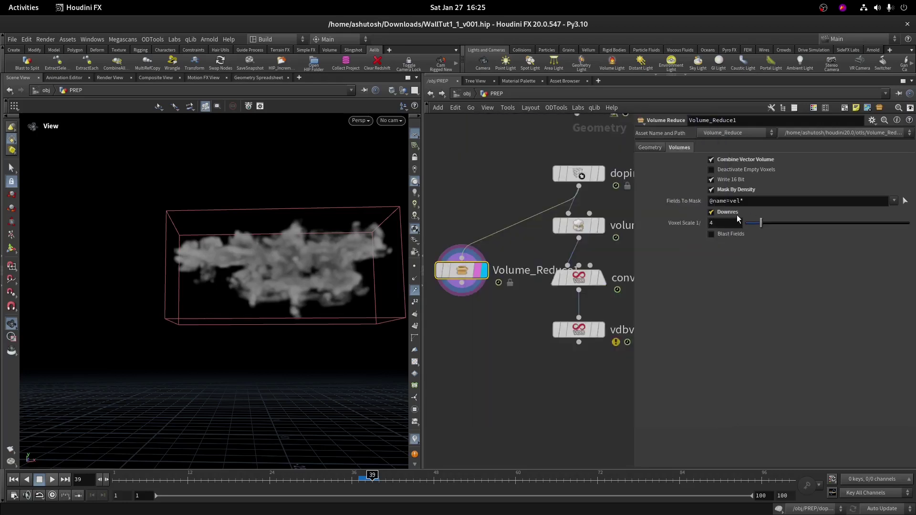
{"action": "left_click", "coordinate": [741, 172]}
{"action": "middle_click", "coordinate": [480, 271]}
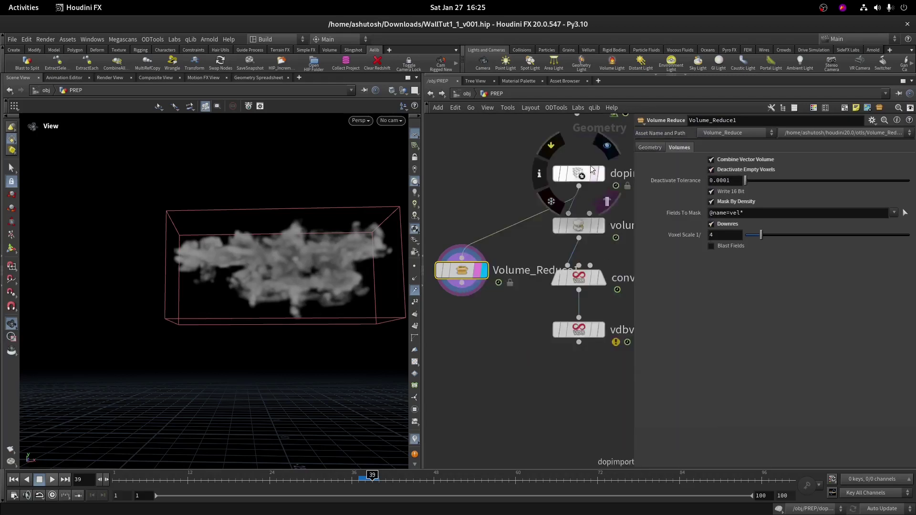
{"action": "middle_click", "coordinate": [586, 172]}
{"action": "middle_click", "coordinate": [454, 286]}
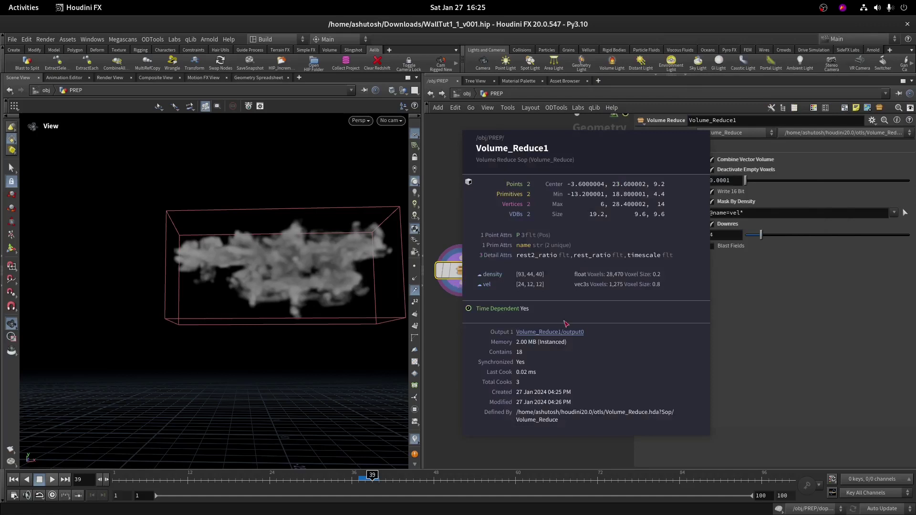
{"action": "middle_click", "coordinate": [471, 274]}
- Rearrange the network so the Volume Compress chain sits beside Volume_Reduce1 under dopimportfield1
{"action": "left_click_drag", "start_coordinate": [607, 376], "coordinate": [539, 168]}
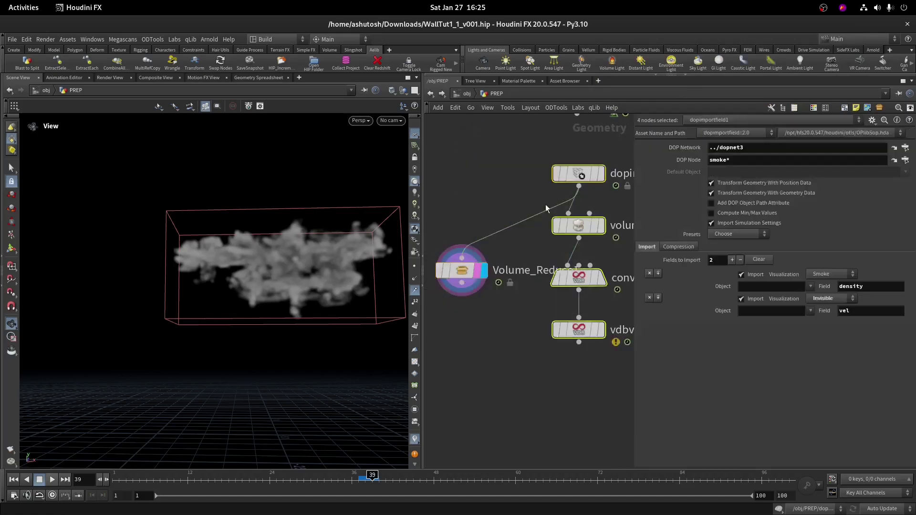
{"action": "scroll", "coordinate": [528, 292], "scroll_direction": "down", "scroll_amount": 3}
{"action": "left_click_drag", "start_coordinate": [585, 348], "coordinate": [607, 255]}
{"action": "left_click_drag", "start_coordinate": [492, 281], "coordinate": [525, 274]}
- Add a File Cache node below Volume_Reduce1, fed by it, and display it
{"action": "key", "text": "Tab"}
{"action": "key", "text": "BackSpace"}
{"action": "key", "text": "BackSpace"}
{"action": "type", "text": "filec"}
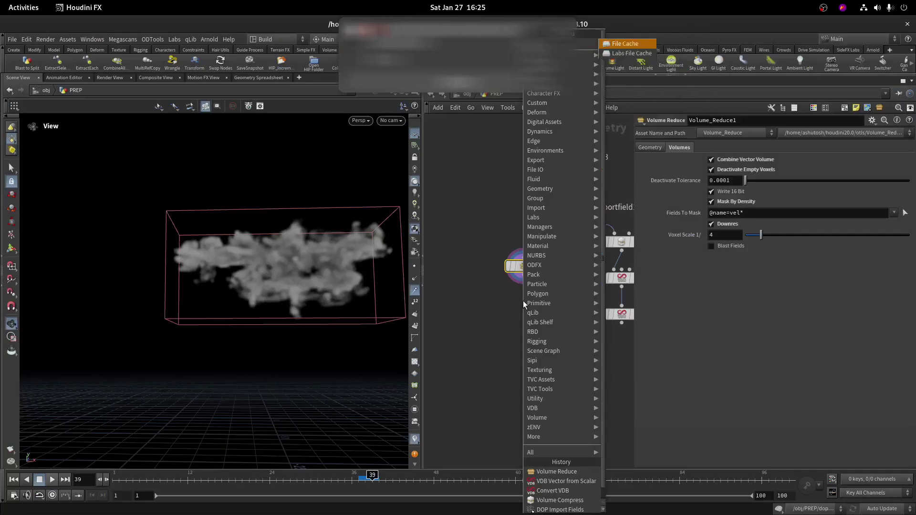
{"action": "key", "text": "Return"}
{"action": "left_click", "coordinate": [523, 301]}
{"action": "left_click", "coordinate": [523, 304]}
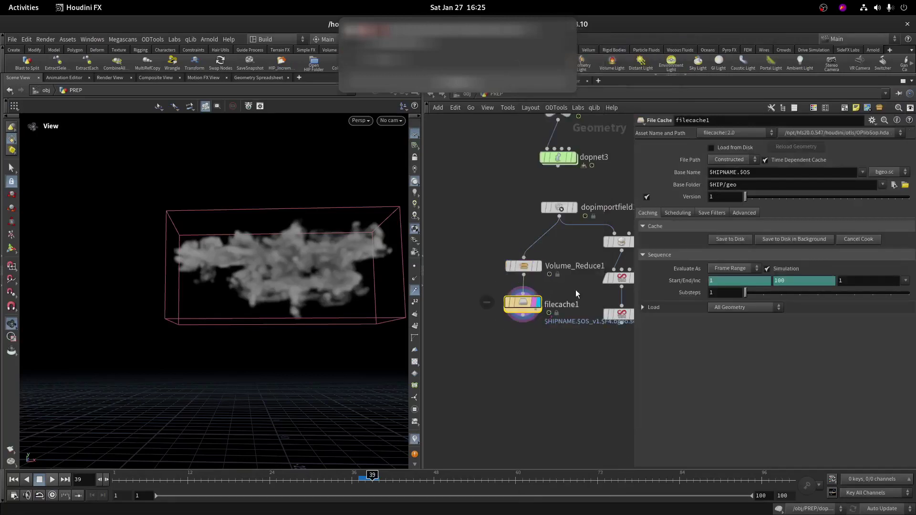
- Rename the new File Cache node as smoke_sim_tut and save the scene
{"action": "double_click", "coordinate": [564, 304]}
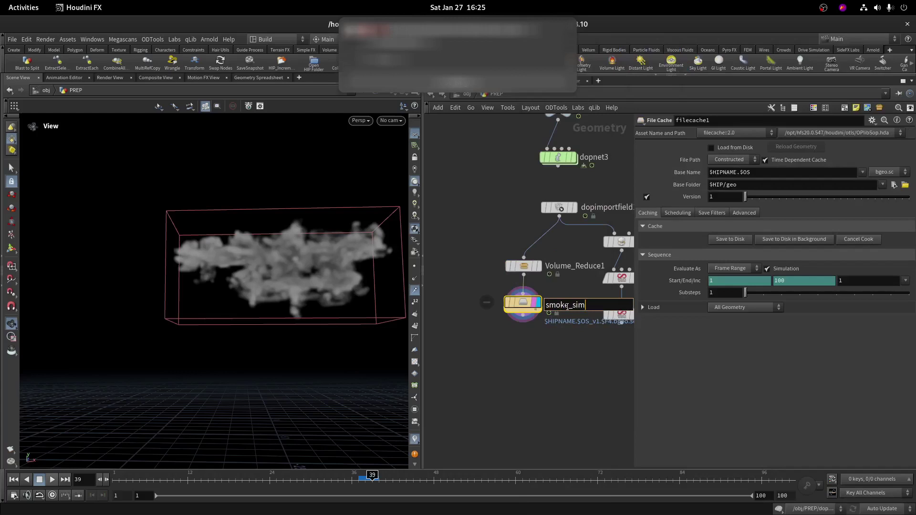
{"action": "type", "text": "smoke_sim_tut"}
{"action": "key", "text": "Return"}
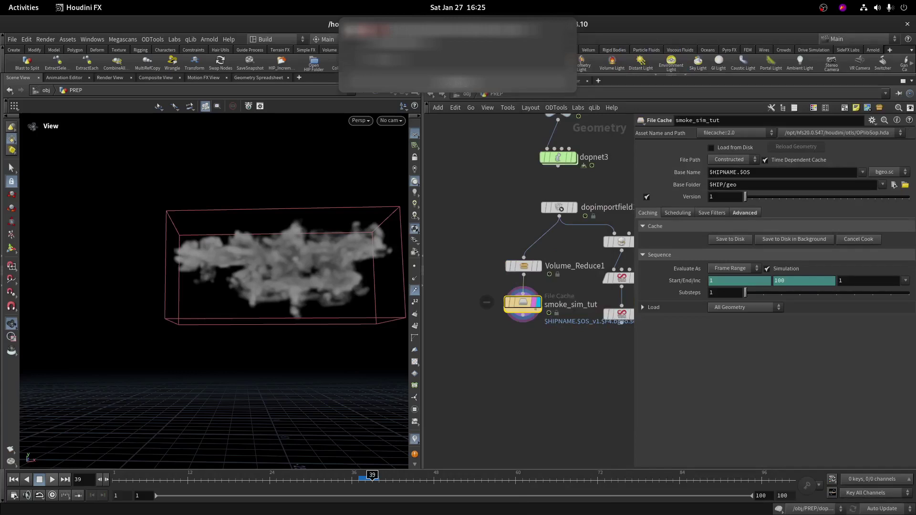
{"action": "key", "text": "ctrl+s"}
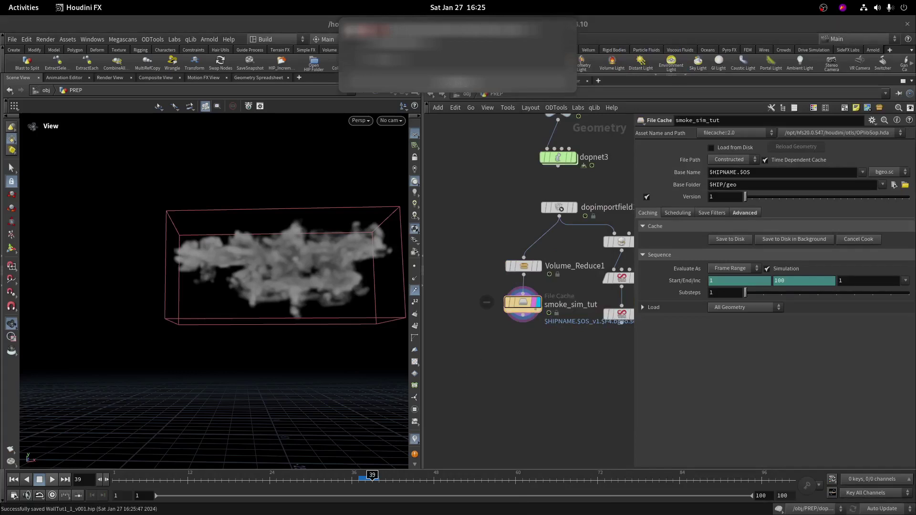
- Inside dopnet3, set the Division Size of smokeobject1 to 0.08
{"action": "middle_click_drag", "start_coordinate": [568, 173], "coordinate": [589, 283]}
{"action": "double_click", "coordinate": [577, 271]}
{"action": "middle_click_drag", "start_coordinate": [438, 207], "coordinate": [543, 320]}
{"action": "scroll", "coordinate": [542, 320], "scroll_direction": "up", "scroll_amount": 2}
{"action": "left_click", "coordinate": [540, 297]}
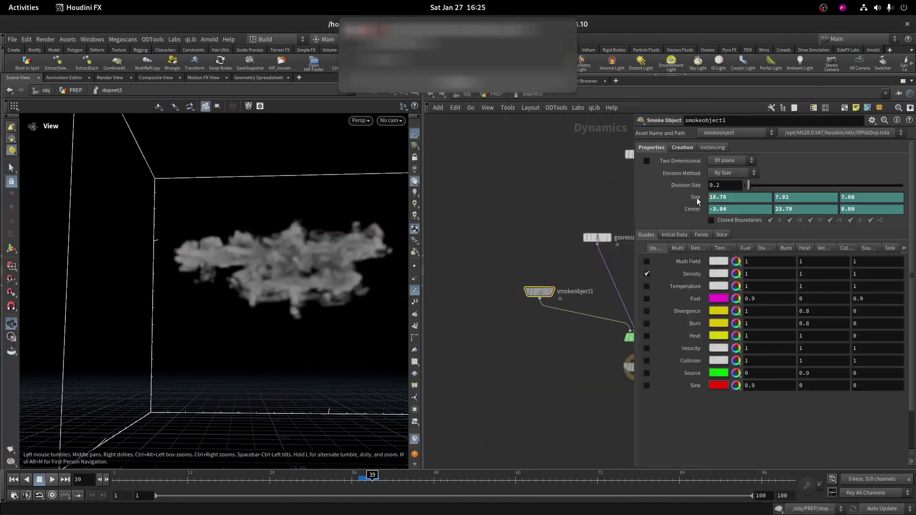
{"action": "left_click", "coordinate": [734, 188]}
{"action": "type", "text": "0.08"}
{"action": "key", "text": "Return"}
- Return to the PREP network, save the scene and write the smoke_sim_tut cache to disk
{"action": "left_click", "coordinate": [496, 96]}
{"action": "scroll", "coordinate": [457, 298], "scroll_direction": "down", "scroll_amount": 3}
{"action": "key", "text": "ctrl+s"}
{"action": "left_click", "coordinate": [510, 403]}
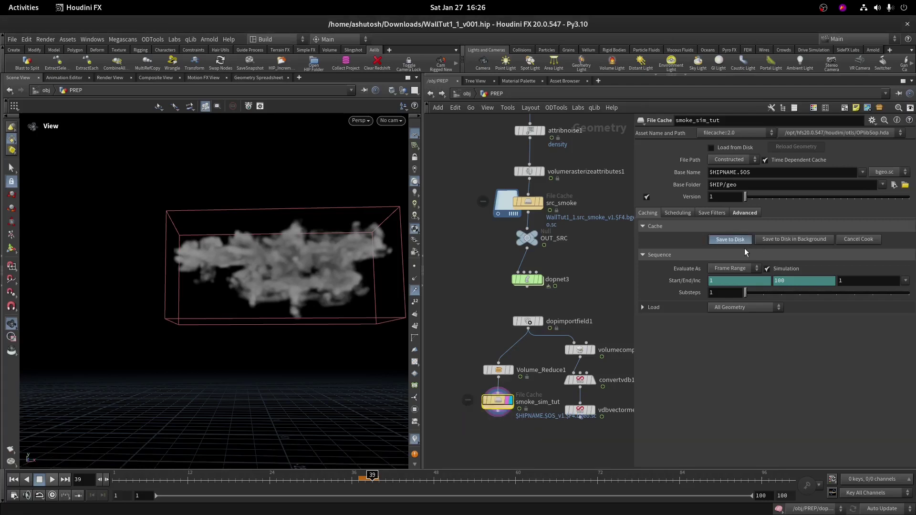
{"action": "left_click", "coordinate": [730, 240]}
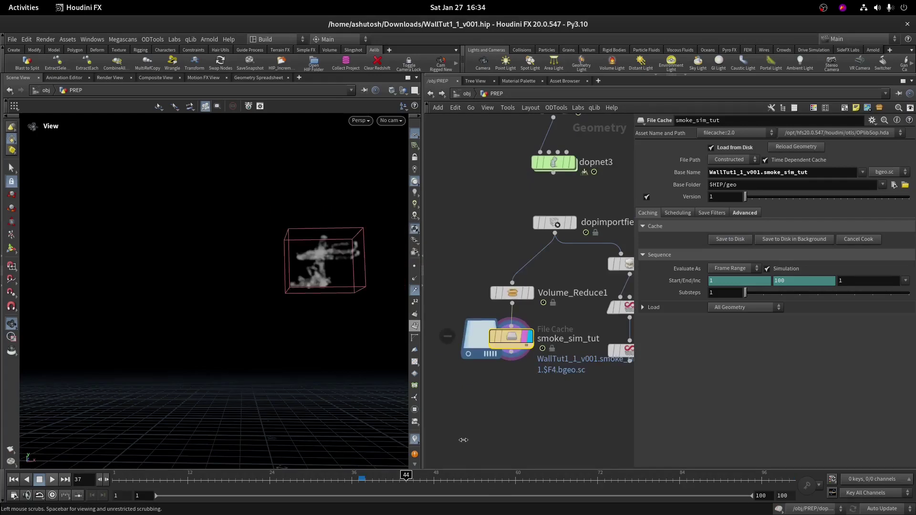
- Scrub through the cached smoke from frame 38 to the 90s and examine its shape and detail from several angles
{"action": "left_click", "coordinate": [364, 476]}
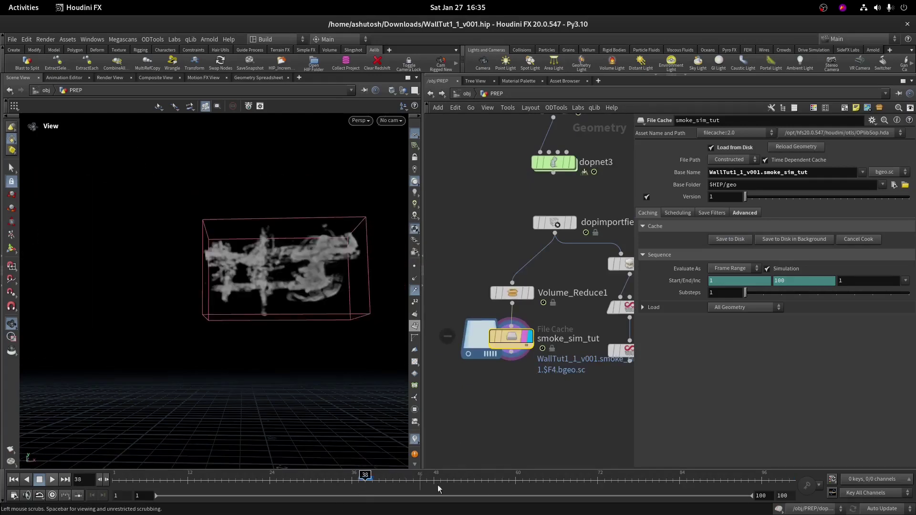
{"action": "left_click_drag", "start_coordinate": [350, 315], "coordinate": [275, 384]}
{"action": "left_click_drag", "start_coordinate": [365, 476], "coordinate": [792, 463]}
{"action": "scroll", "coordinate": [223, 414], "scroll_direction": "down", "scroll_amount": 4}
{"action": "left_click_drag", "start_coordinate": [223, 414], "coordinate": [238, 438]}
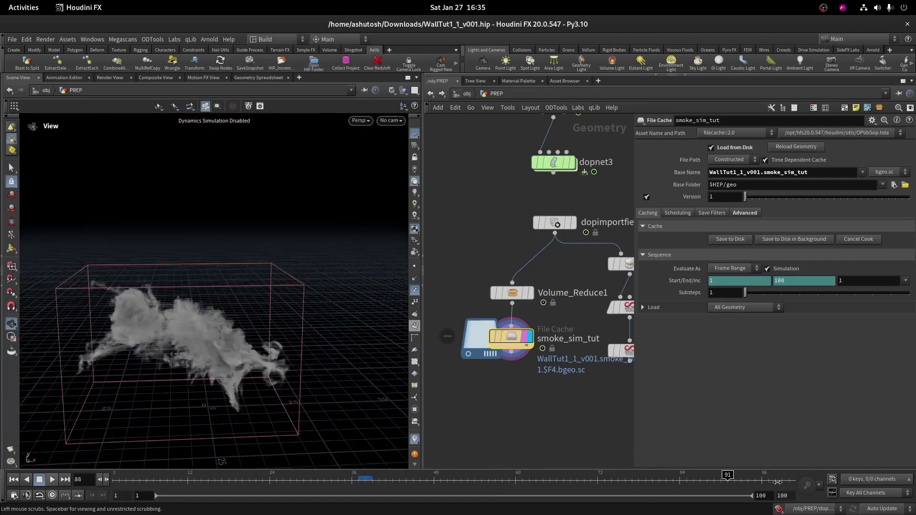
{"action": "left_click_drag", "start_coordinate": [555, 455], "coordinate": [554, 453]}
{"action": "scroll", "coordinate": [315, 210], "scroll_direction": "up", "scroll_amount": 5}
{"action": "left_click_drag", "start_coordinate": [315, 204], "coordinate": [312, 179]}
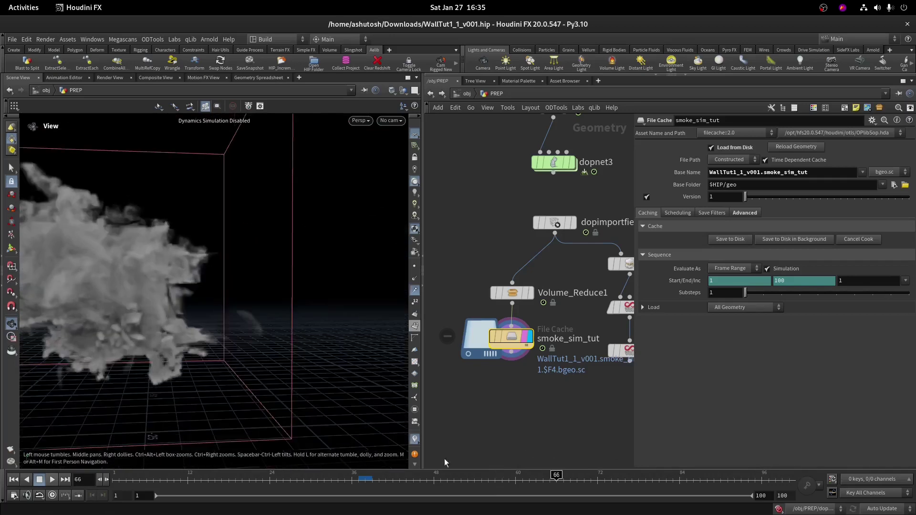
{"action": "left_click_drag", "start_coordinate": [481, 476], "coordinate": [673, 476]}
{"action": "scroll", "coordinate": [299, 407], "scroll_direction": "down", "scroll_amount": 3}
{"action": "left_click_drag", "start_coordinate": [299, 406], "coordinate": [206, 397]}
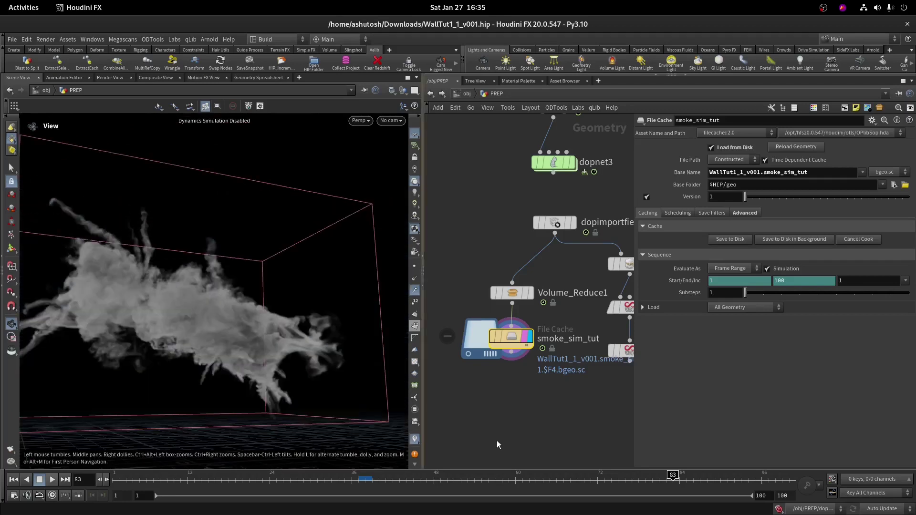
{"action": "left_click_drag", "start_coordinate": [673, 476], "coordinate": [722, 475]}
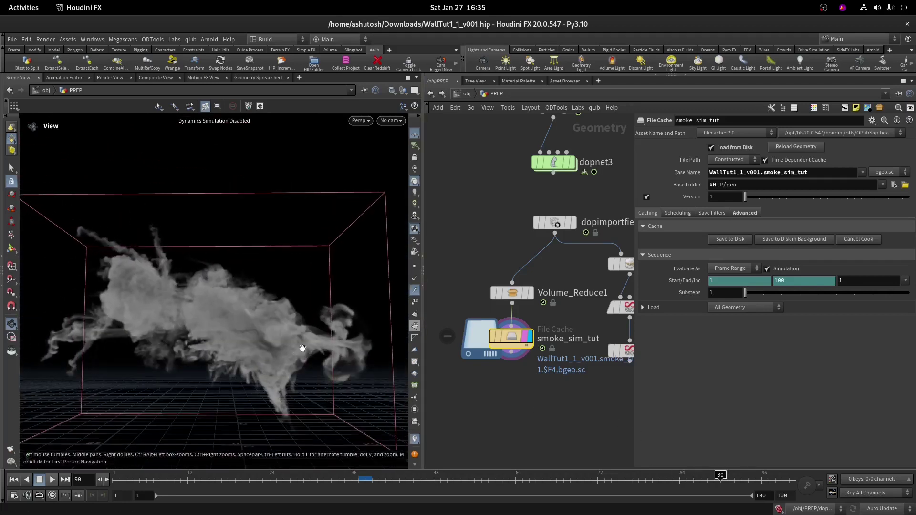